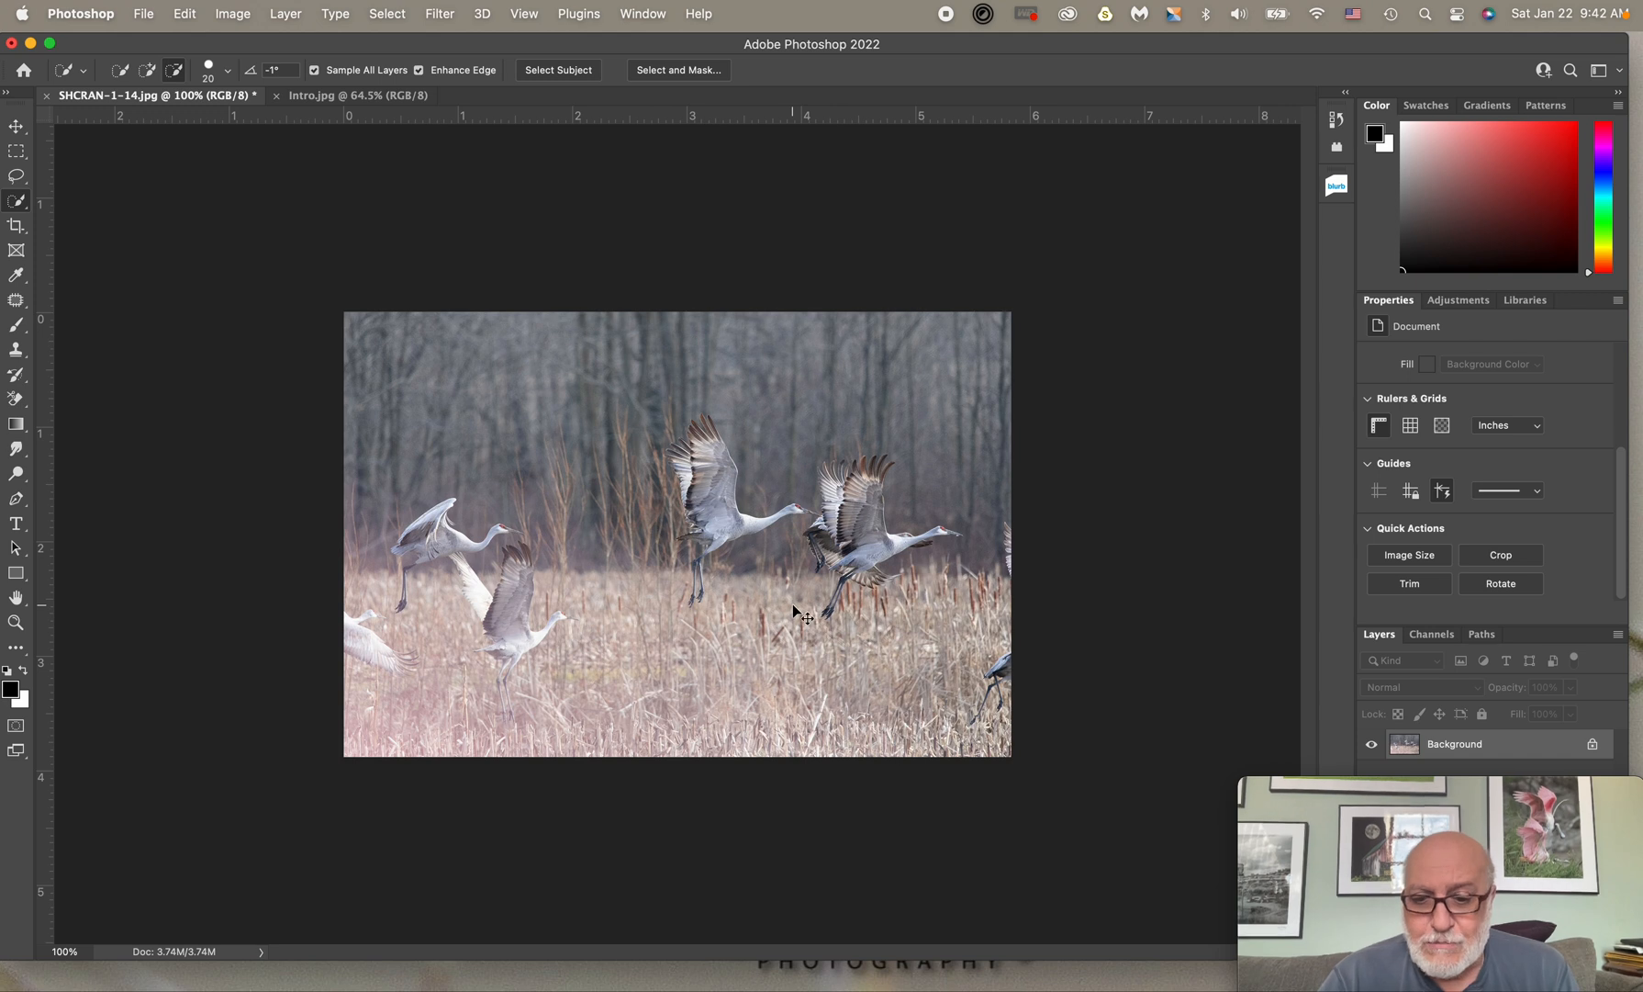
Fit the image to the window, choose the Quick Selection tool and copy the small selected area to a new layer.
{"action": "key", "text": "super+0"}
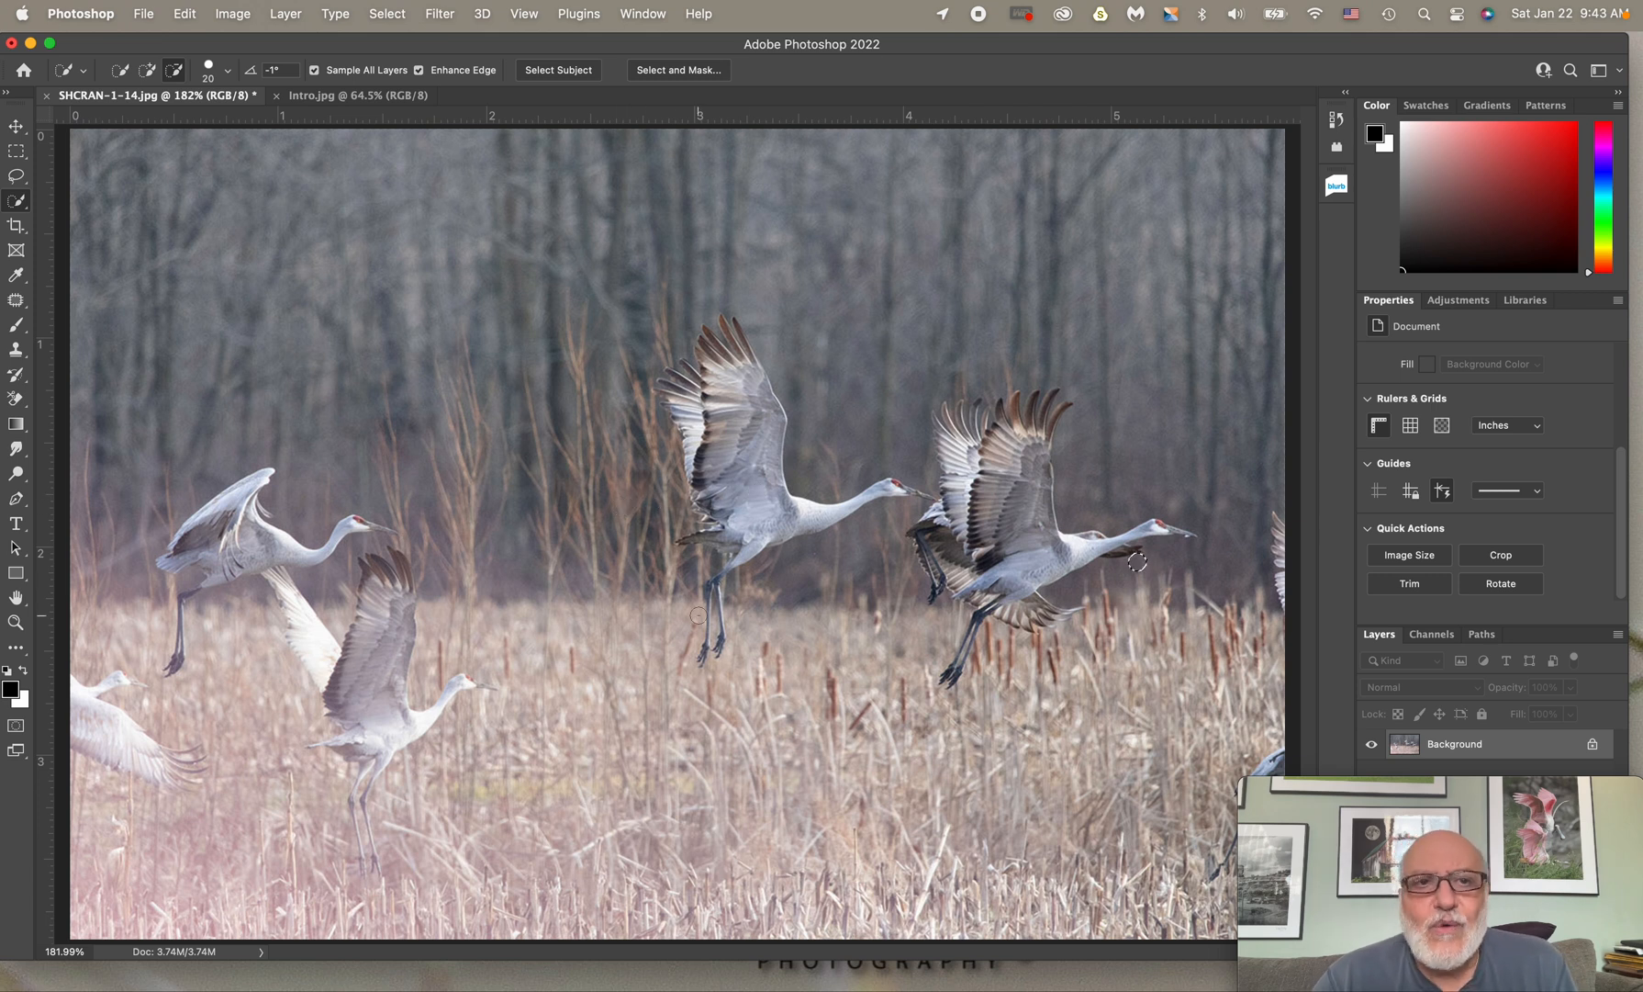
{"action": "left_click", "coordinate": [19, 203]}
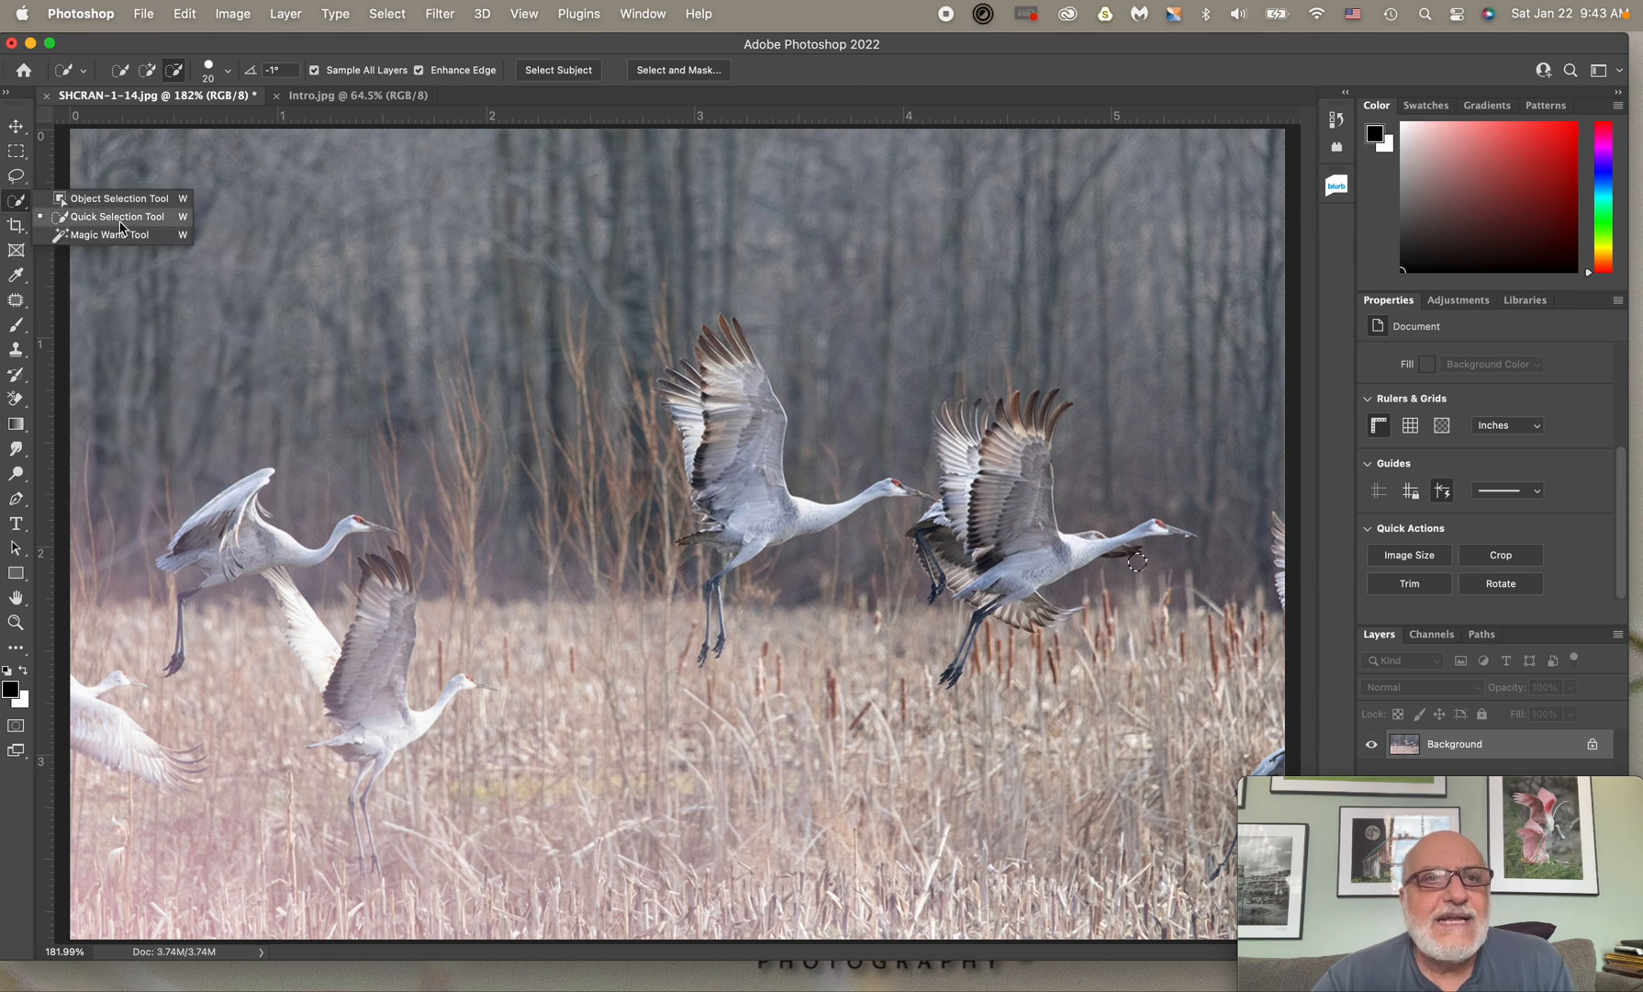
{"action": "left_click", "coordinate": [117, 217]}
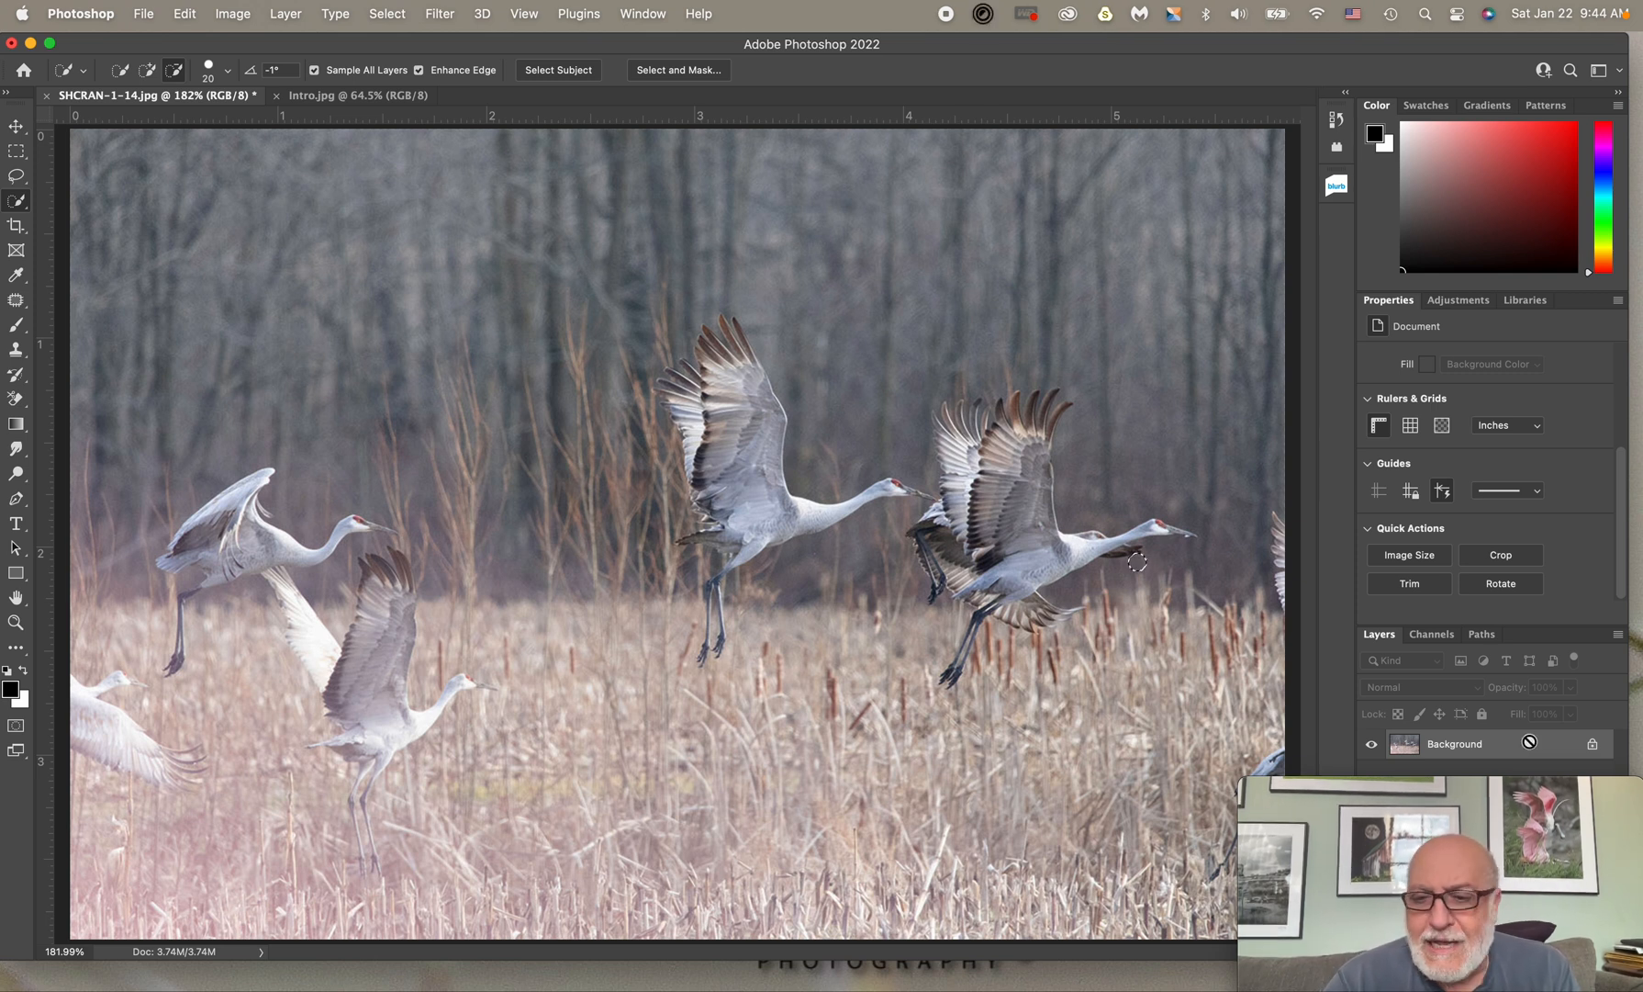
{"action": "key", "text": "super+j"}
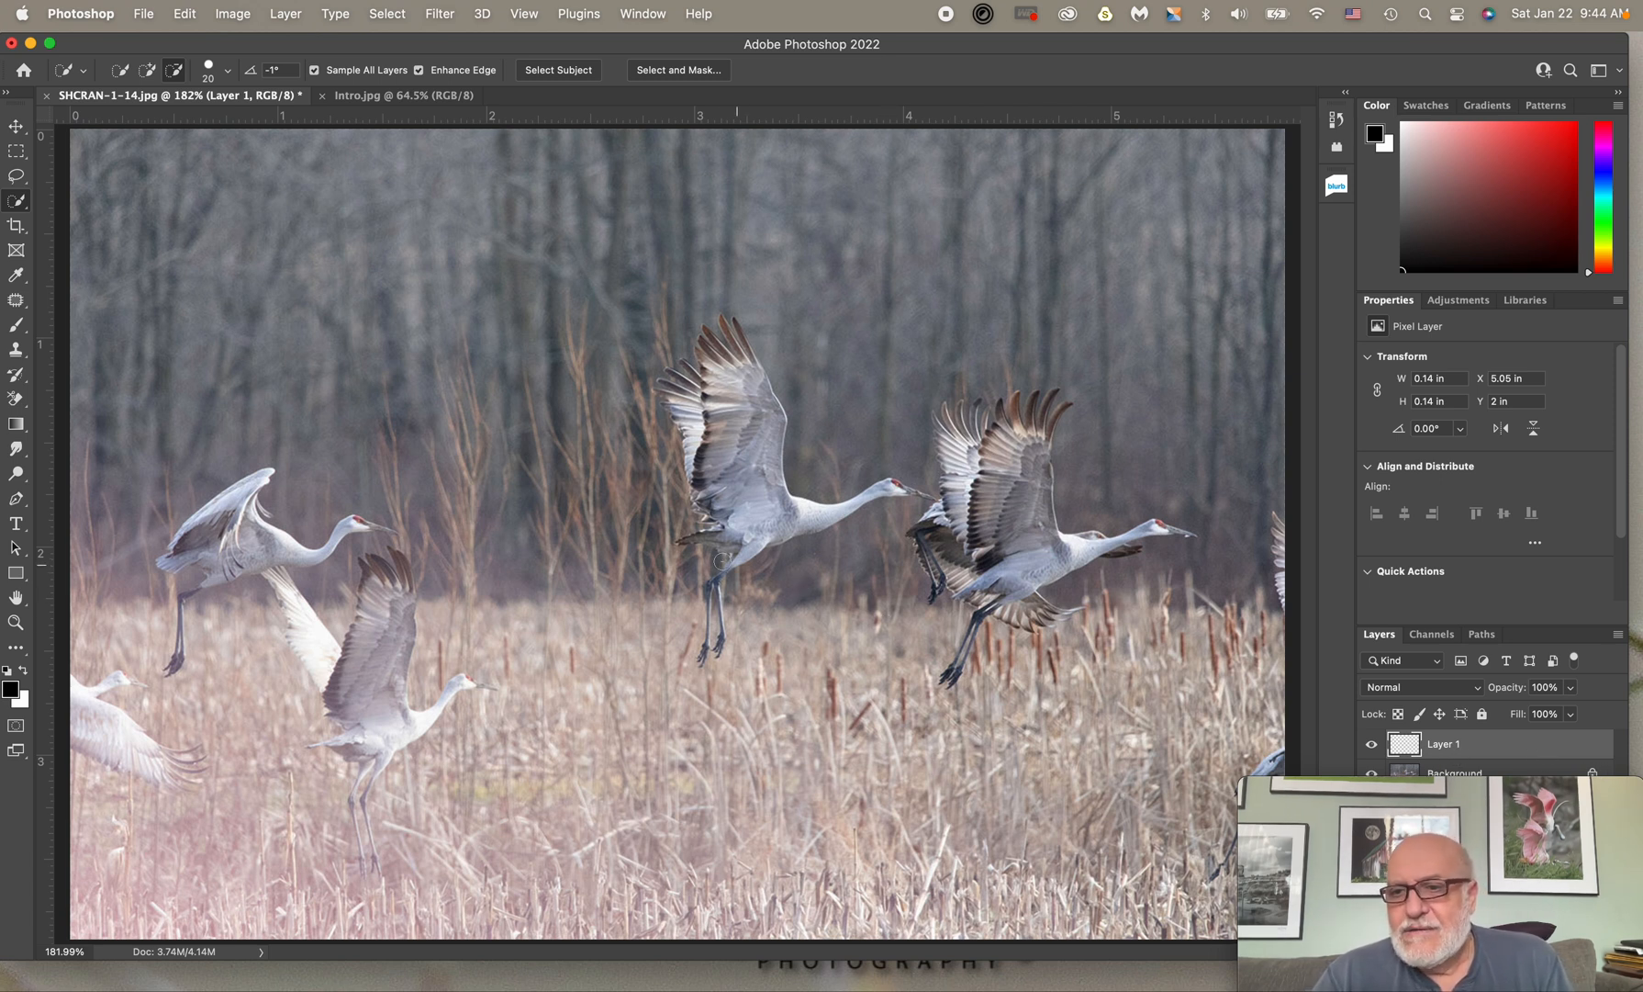
Try to select the middle crane with Quick Selection strokes, subtracting the background below its neck, and clear the selection.
{"action": "mouse_move", "coordinate": [680, 464]}
{"action": "left_mouse_down"}
{"action": "mouse_move", "coordinate": [716, 481]}
{"action": "mouse_move", "coordinate": [719, 508]}
{"action": "mouse_move", "coordinate": [810, 483]}
{"action": "mouse_move", "coordinate": [907, 499]}
{"action": "mouse_move", "coordinate": [862, 516]}
{"action": "mouse_move", "coordinate": [813, 577]}
{"action": "left_mouse_up"}
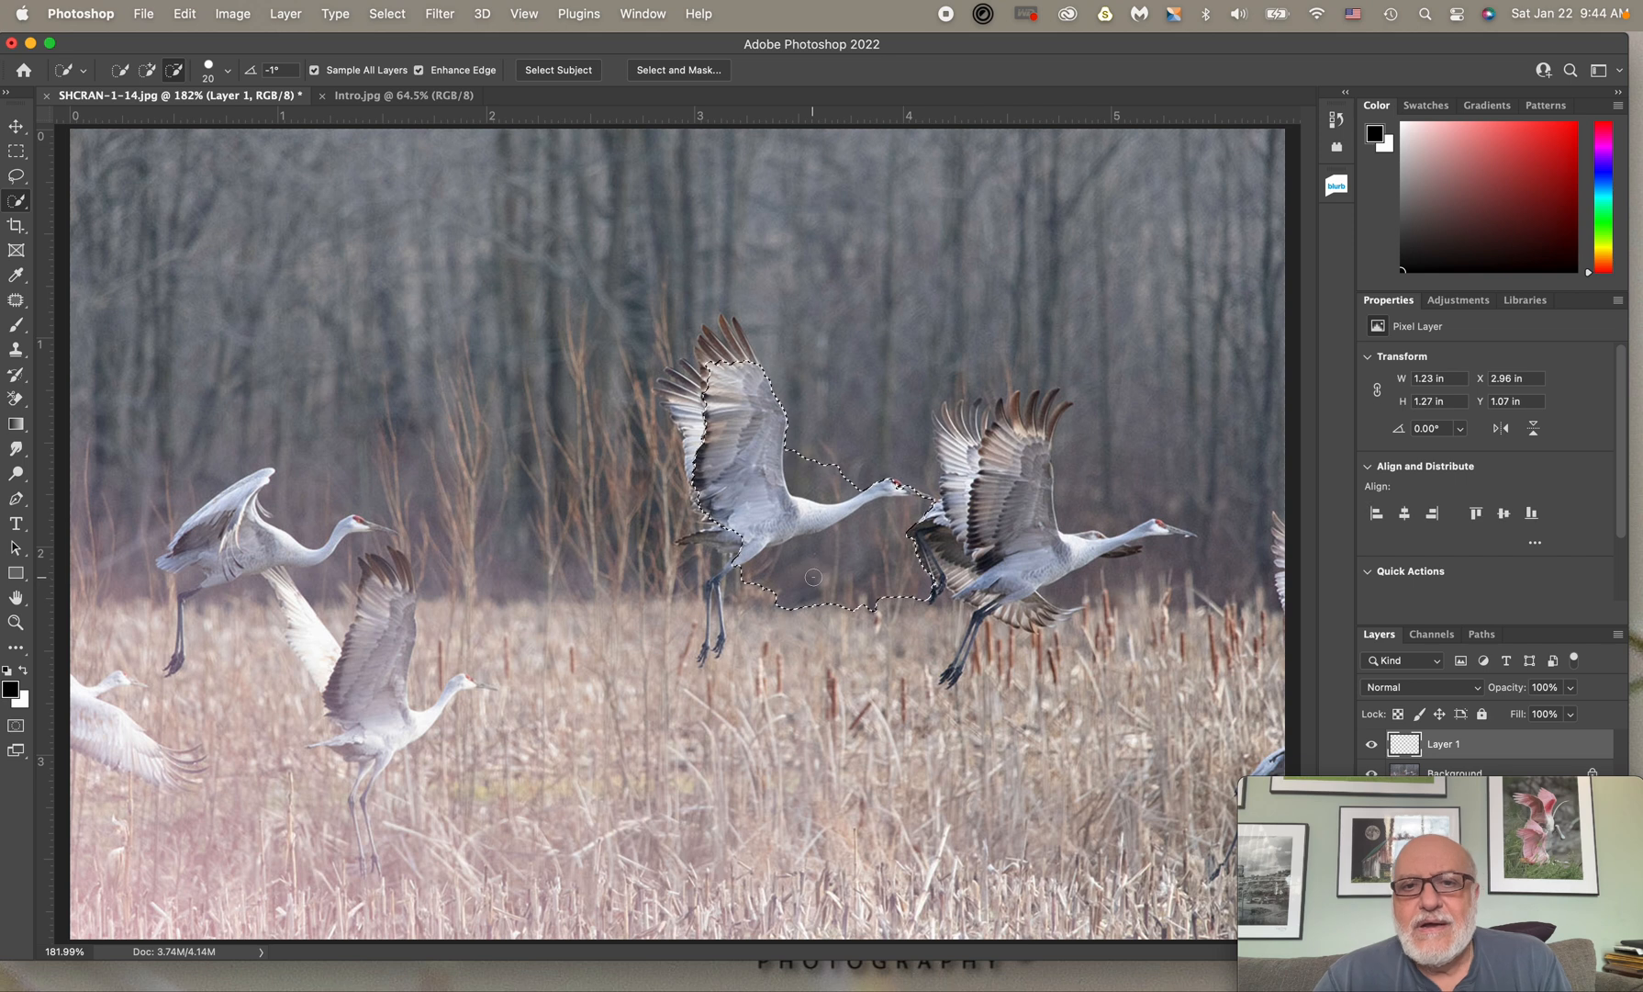
{"action": "key", "text": "super+d"}
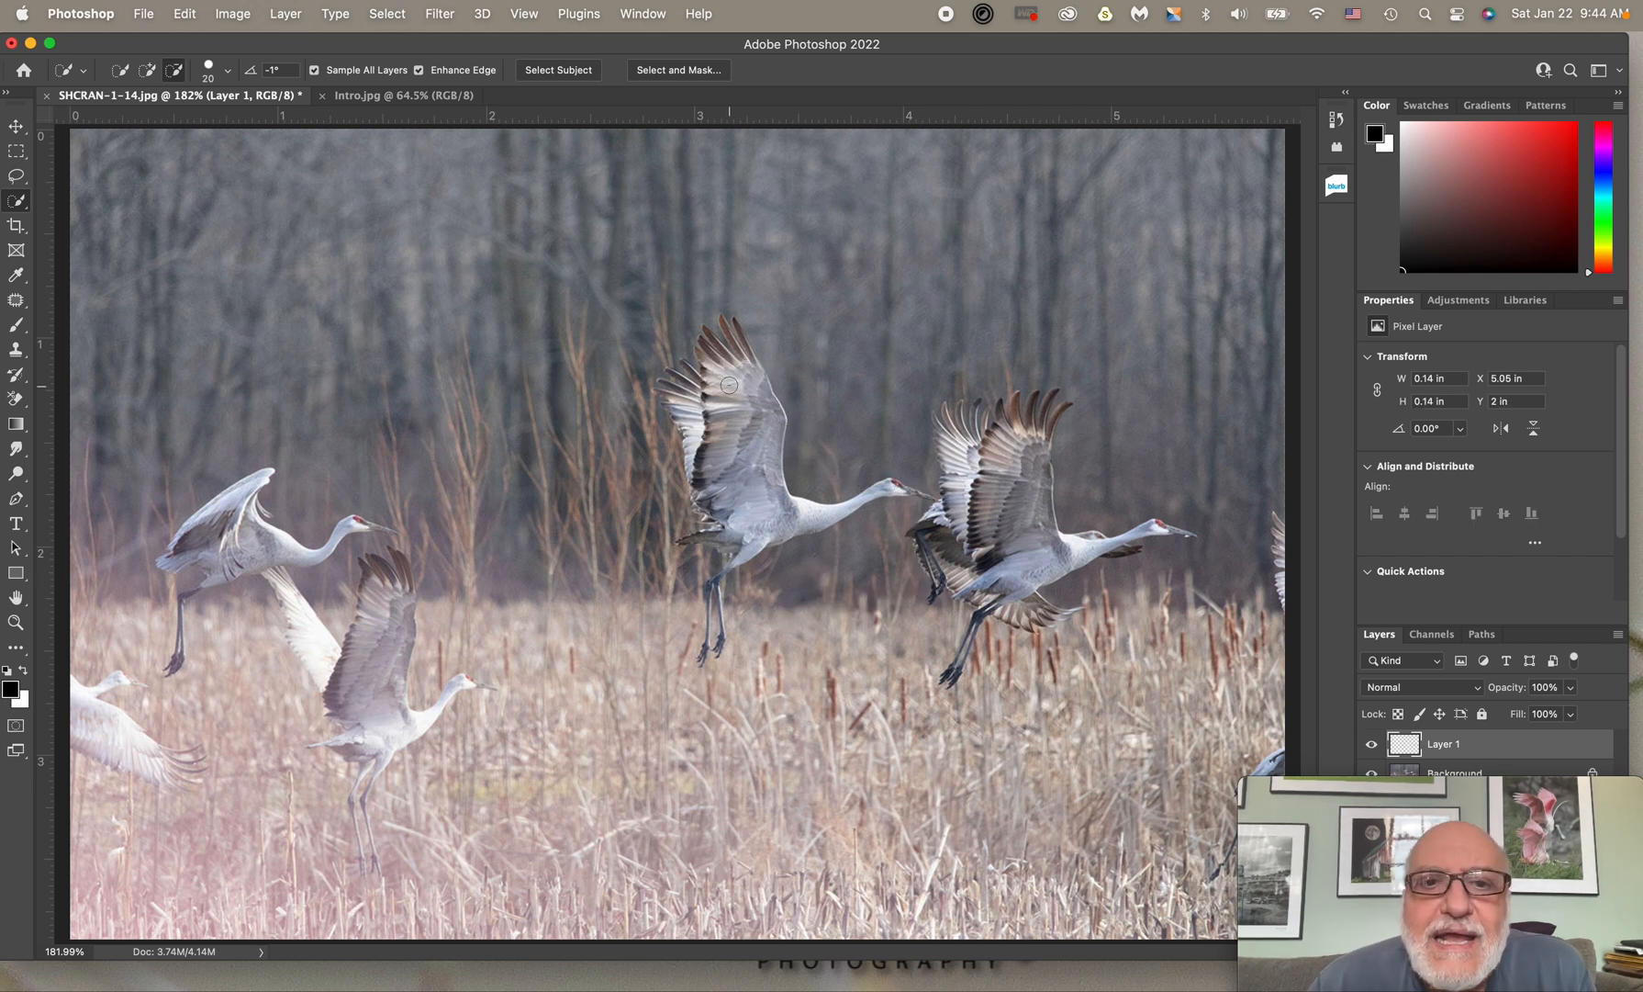
{"action": "left_click_drag", "start_coordinate": [733, 482], "coordinate": [727, 398]}
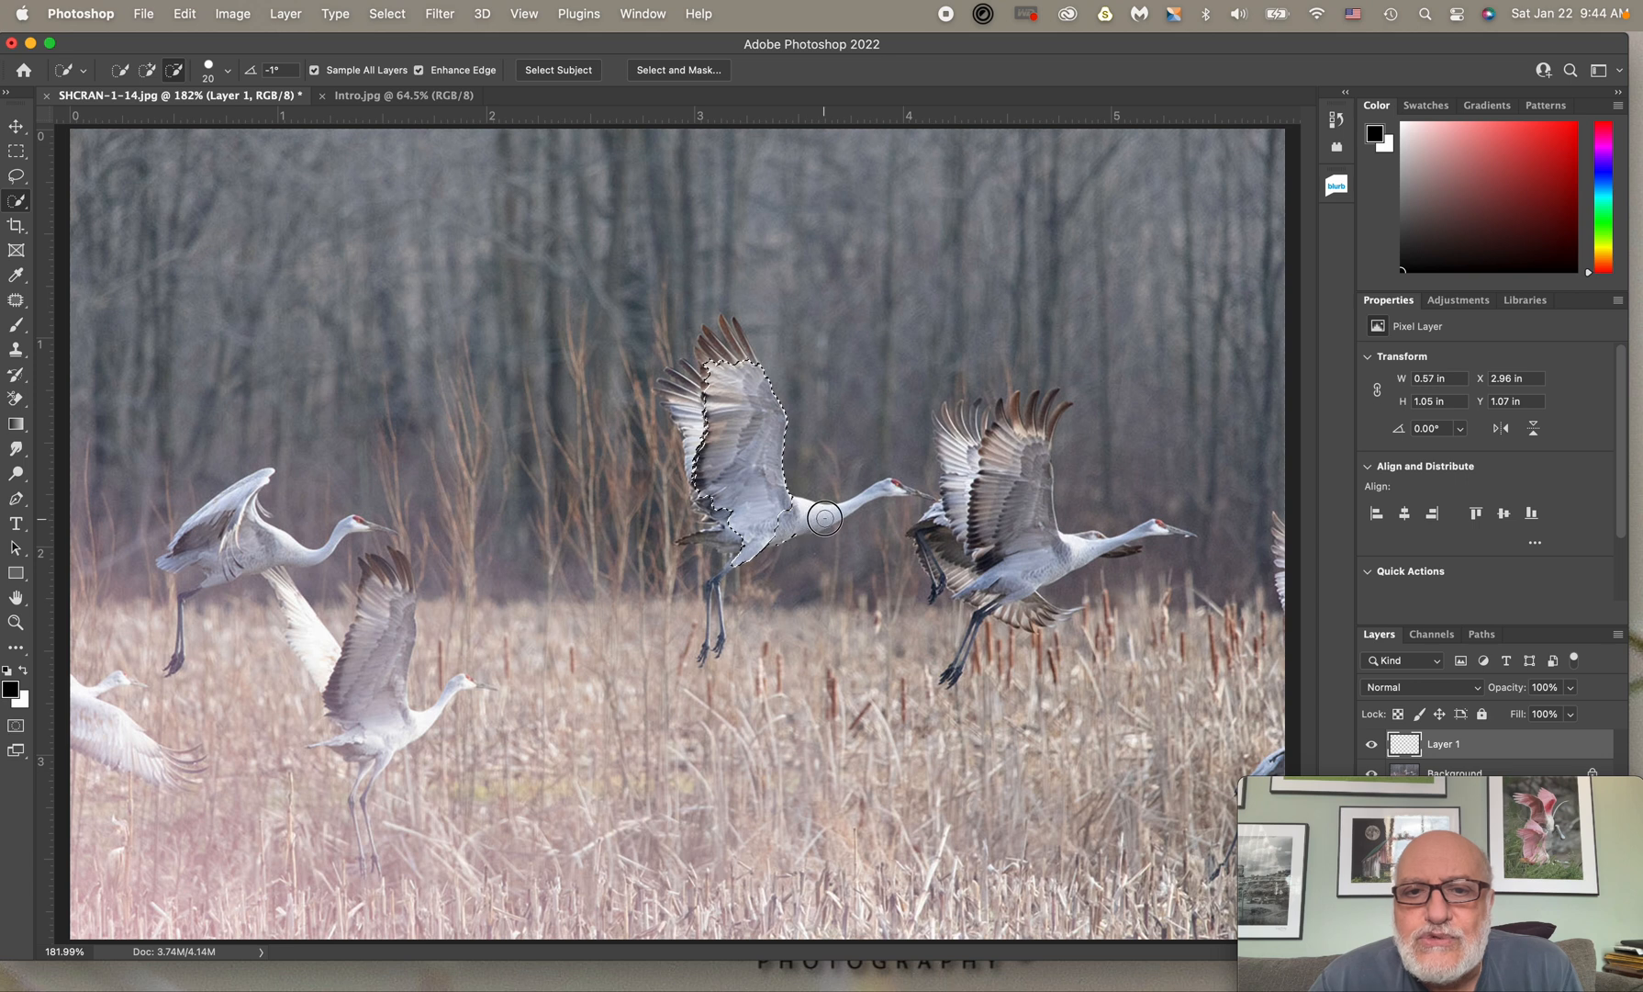
{"action": "mouse_move", "coordinate": [778, 525]}
{"action": "left_mouse_down"}
{"action": "mouse_move", "coordinate": [821, 515]}
{"action": "mouse_move", "coordinate": [776, 546]}
{"action": "mouse_move", "coordinate": [808, 560]}
{"action": "mouse_move", "coordinate": [755, 624]}
{"action": "left_mouse_up"}
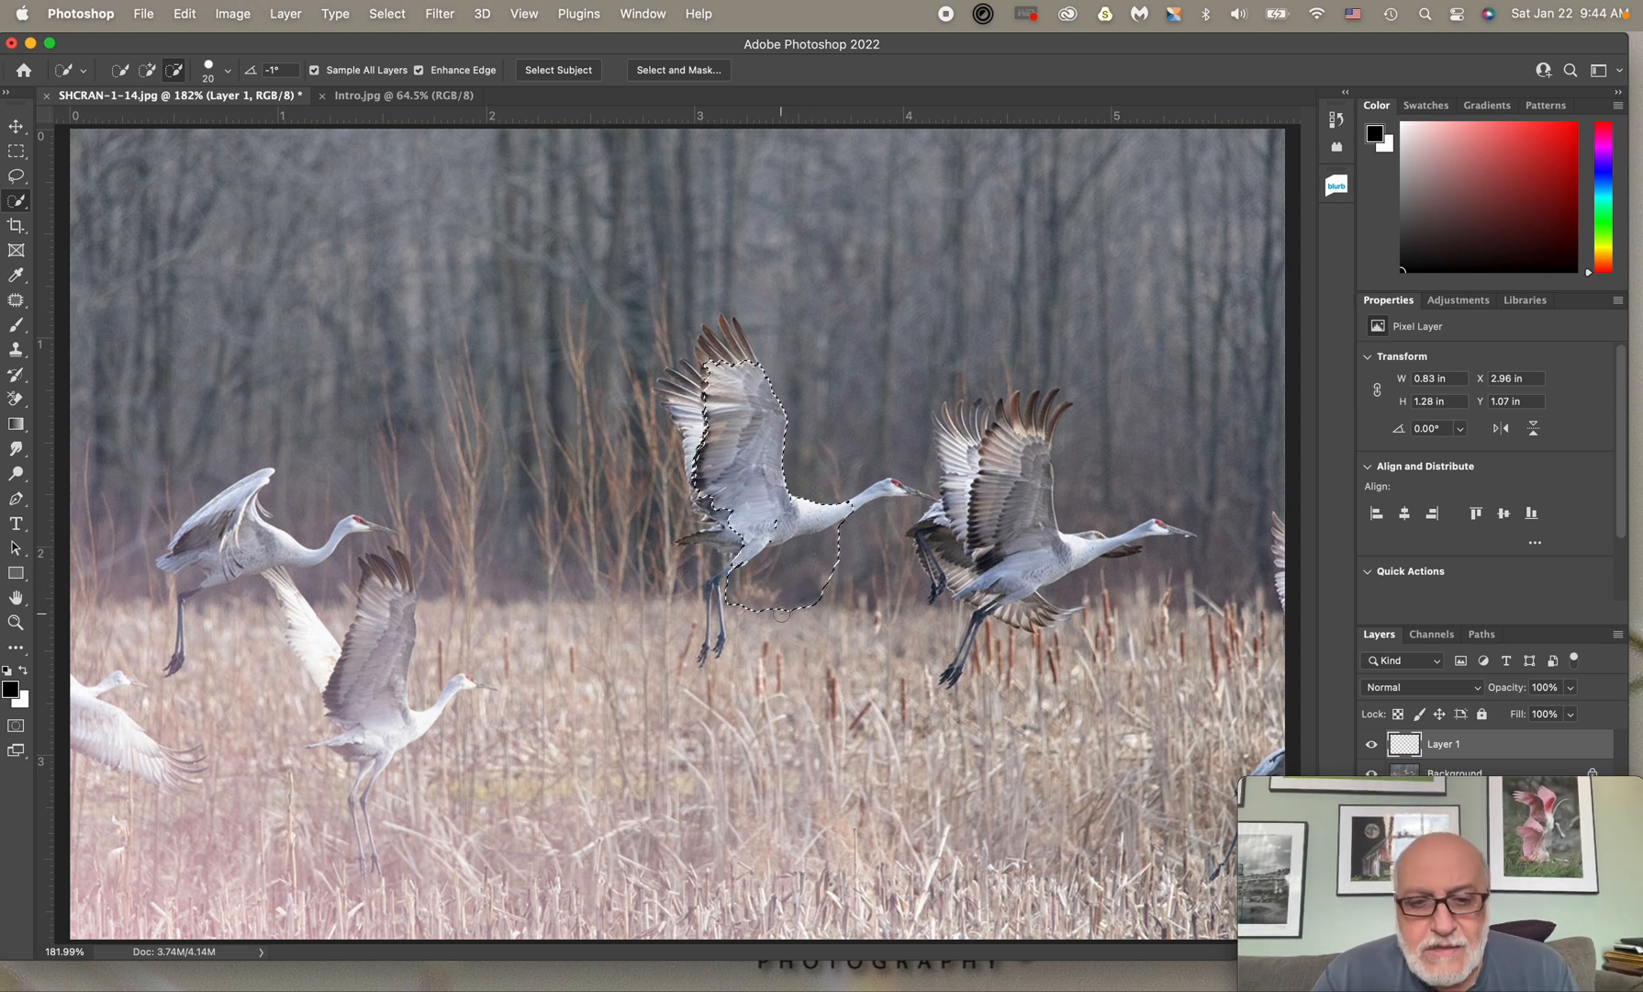
{"action": "mouse_move", "coordinate": [776, 600]}
{"action": "left_mouse_down"}
{"action": "mouse_move", "coordinate": [829, 533]}
{"action": "mouse_move", "coordinate": [799, 607]}
{"action": "left_mouse_up"}
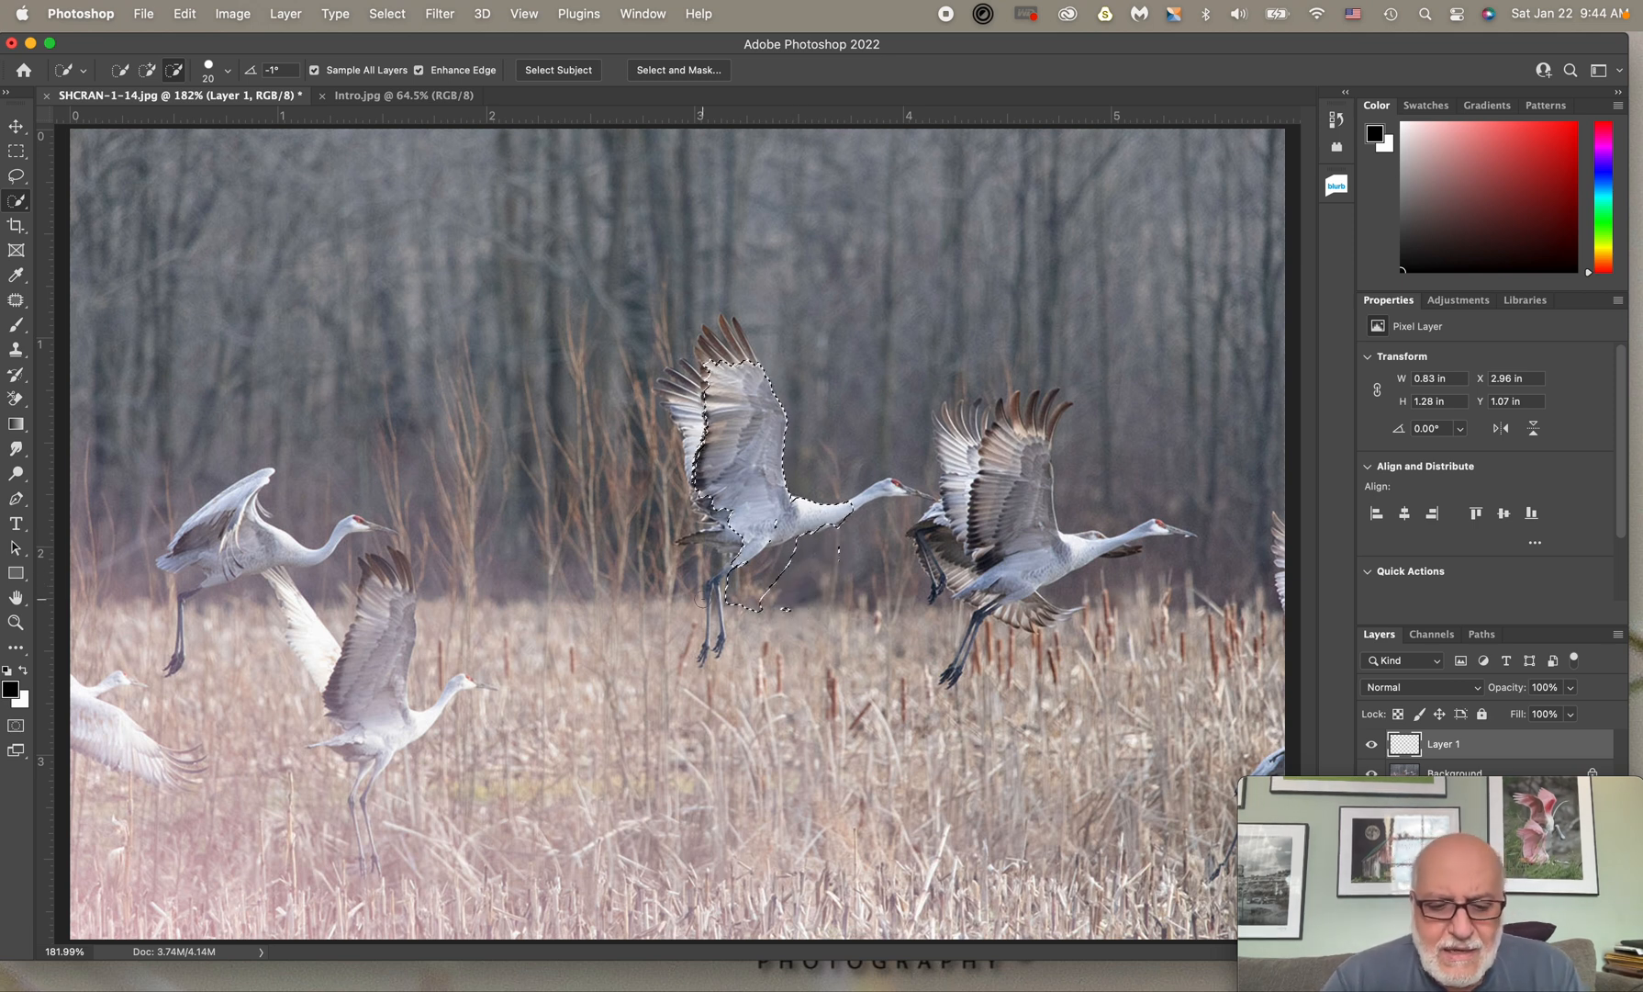
{"action": "key", "text": "super+z"}
{"action": "key", "text": "super+z"}
{"action": "key", "text": "super+d"}
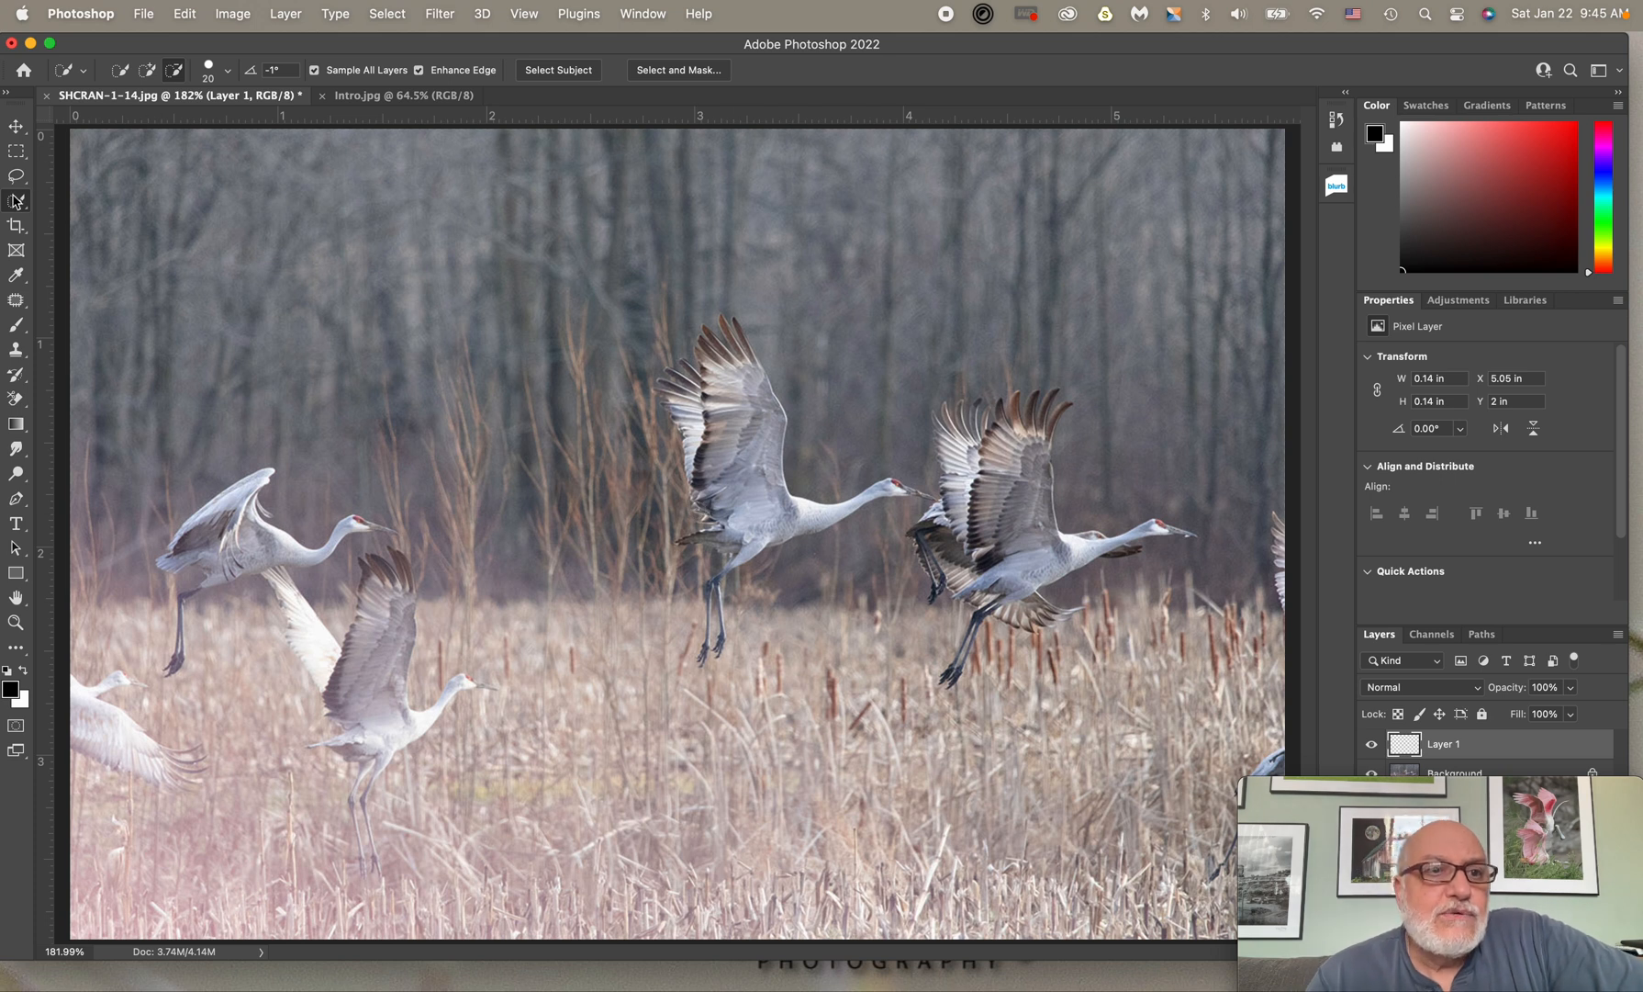
Select the cranes with Select Subject, subtract the background below the middle crane's neck and refine the lower-left crane's pale wing.
{"action": "left_click", "coordinate": [559, 71]}
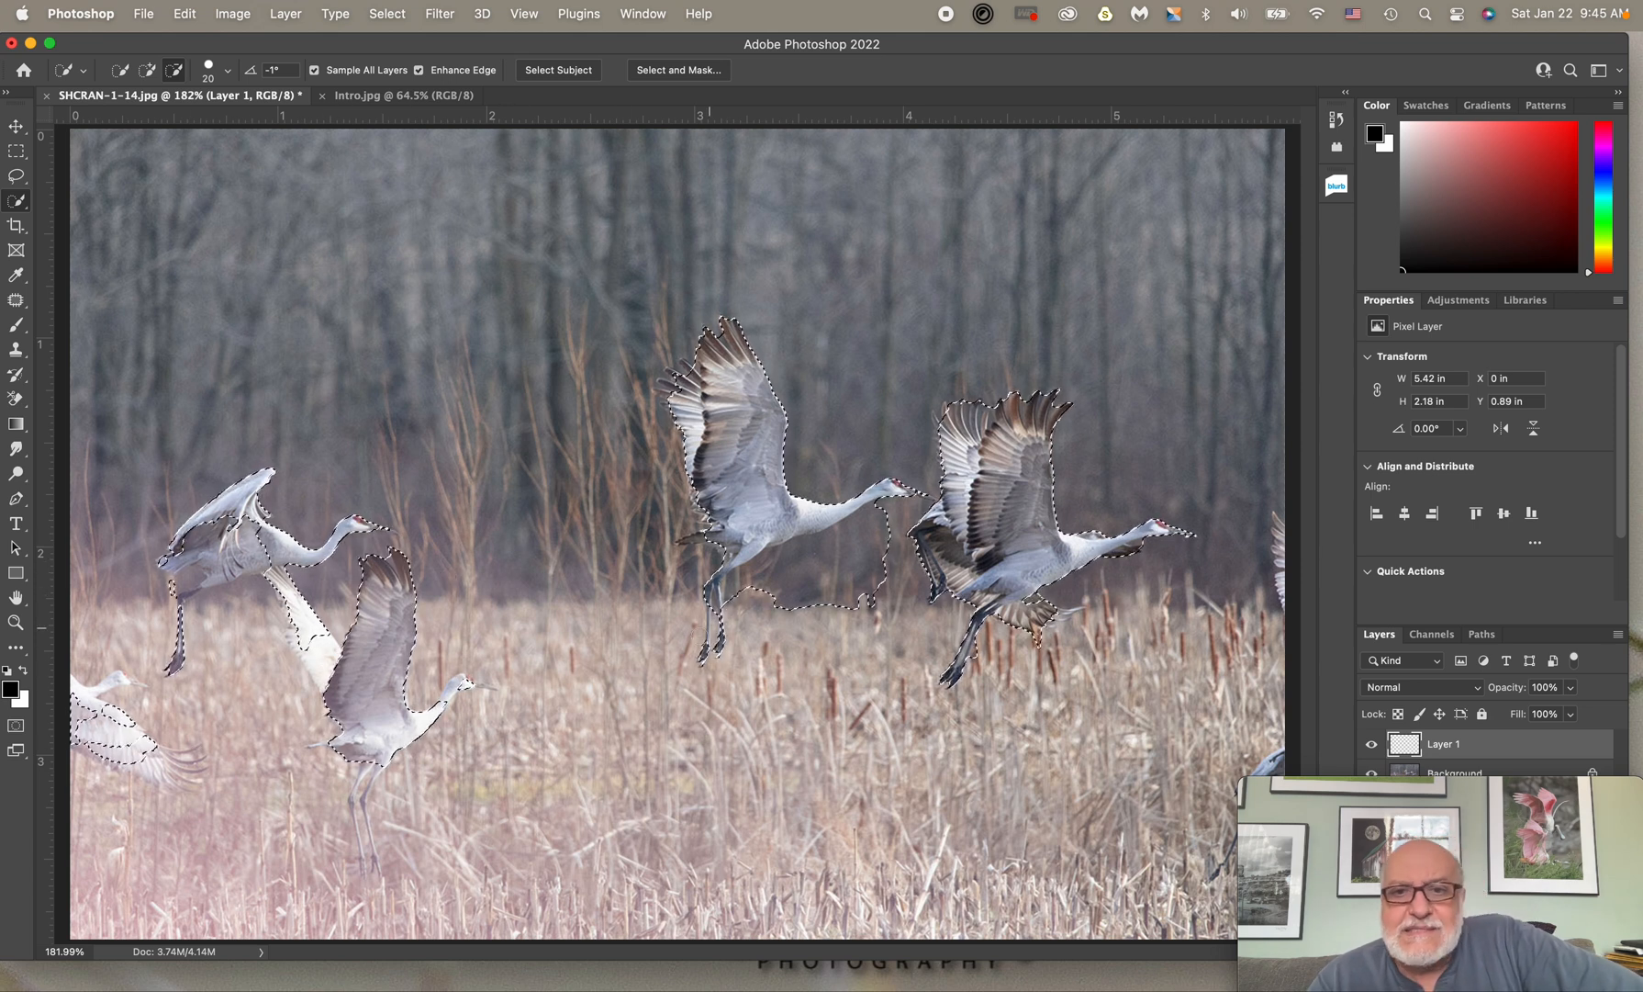
{"action": "left_click", "coordinate": [568, 984]}
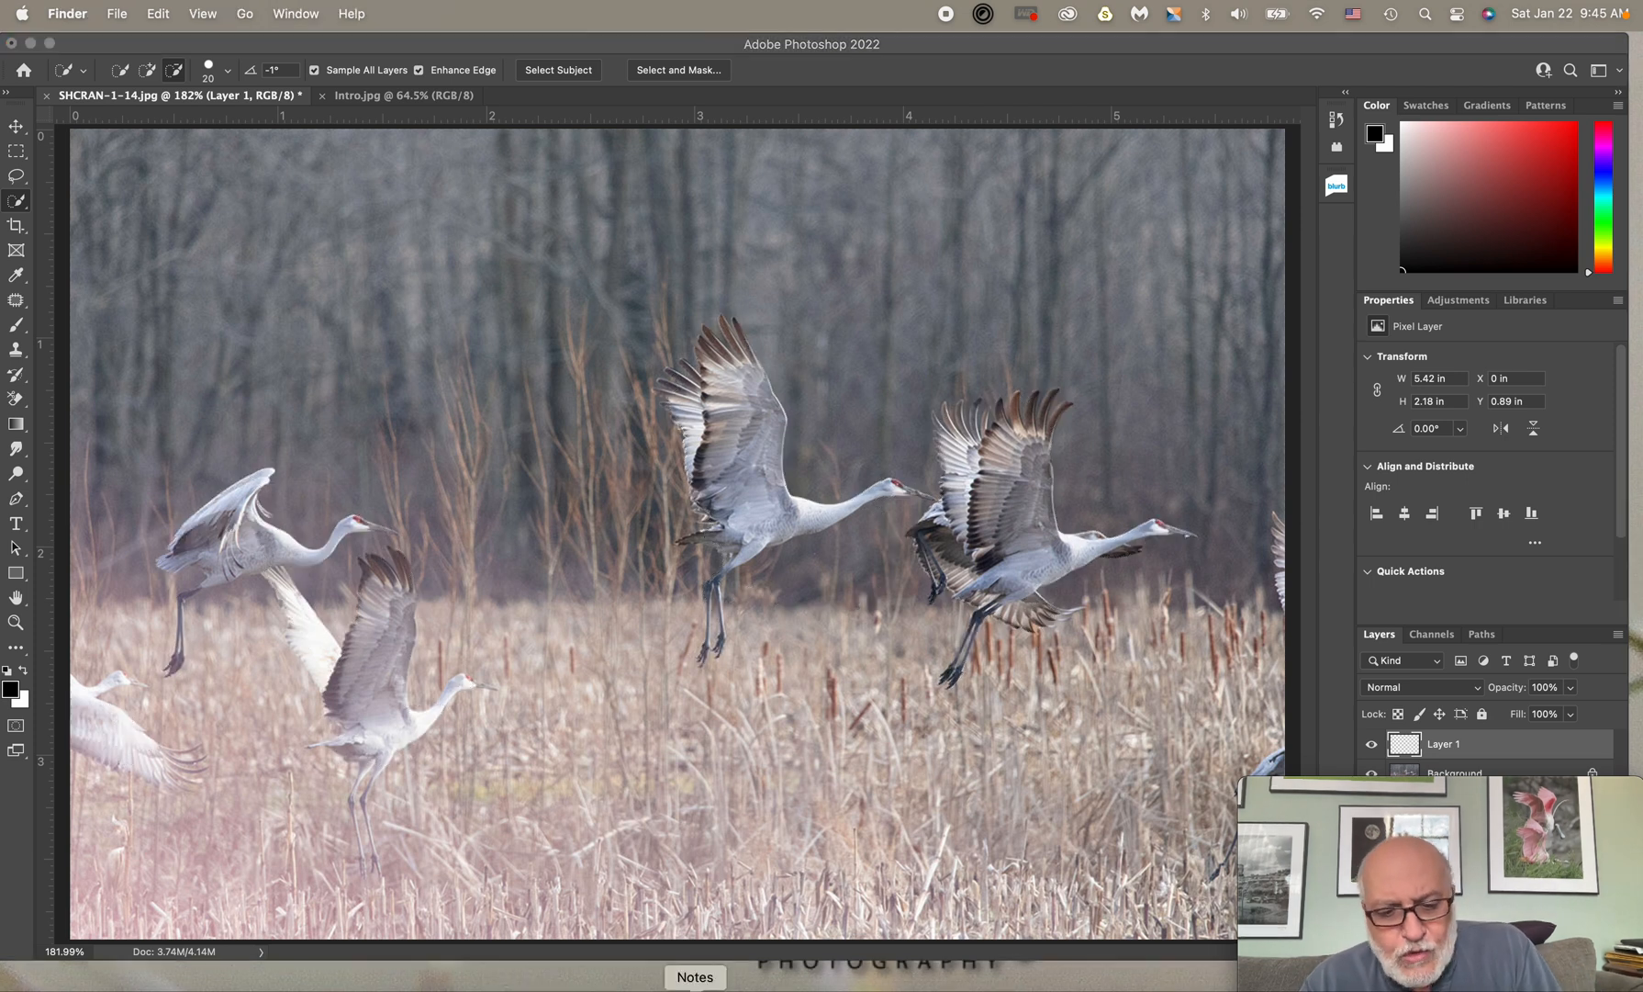
{"action": "left_click", "coordinate": [801, 574]}
{"action": "mouse_move", "coordinate": [801, 578]}
{"action": "left_mouse_down"}
{"action": "mouse_move", "coordinate": [785, 592]}
{"action": "mouse_move", "coordinate": [879, 592]}
{"action": "left_mouse_up"}
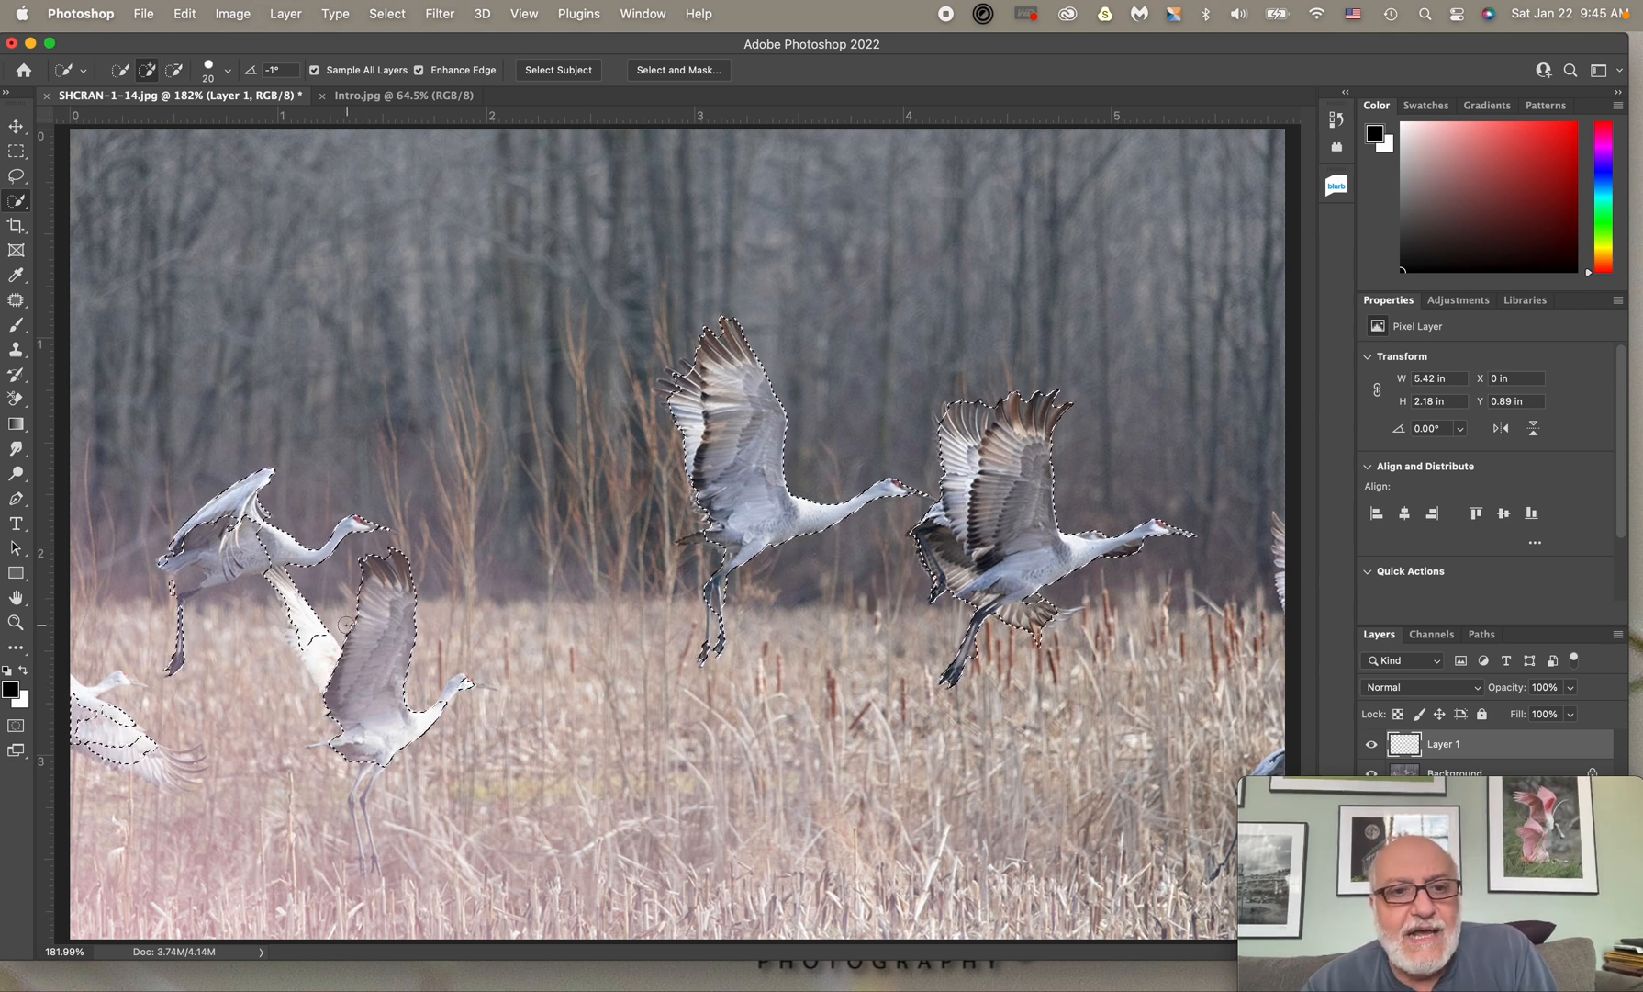
{"action": "left_click", "coordinate": [313, 657]}
{"action": "key", "text": "alt"}
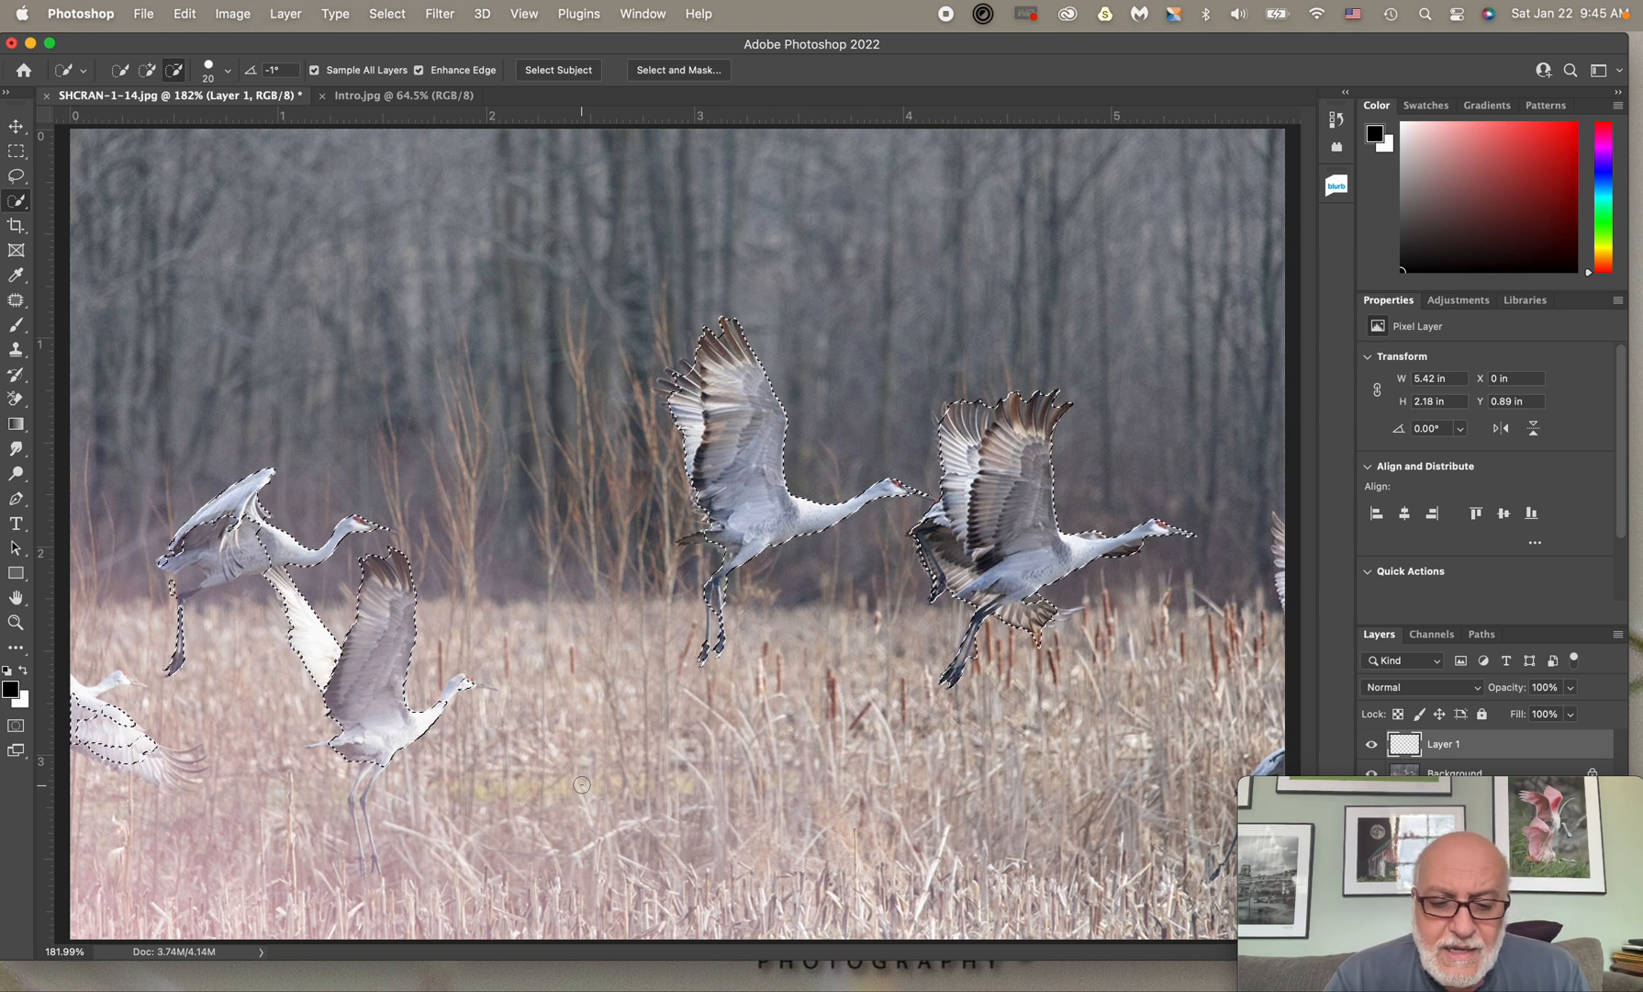
Undo the Select Subject selection edits and the layer copy.
{"action": "key", "text": "super+z"}
{"action": "key", "text": "super+z"}
{"action": "key", "text": "super+z"}
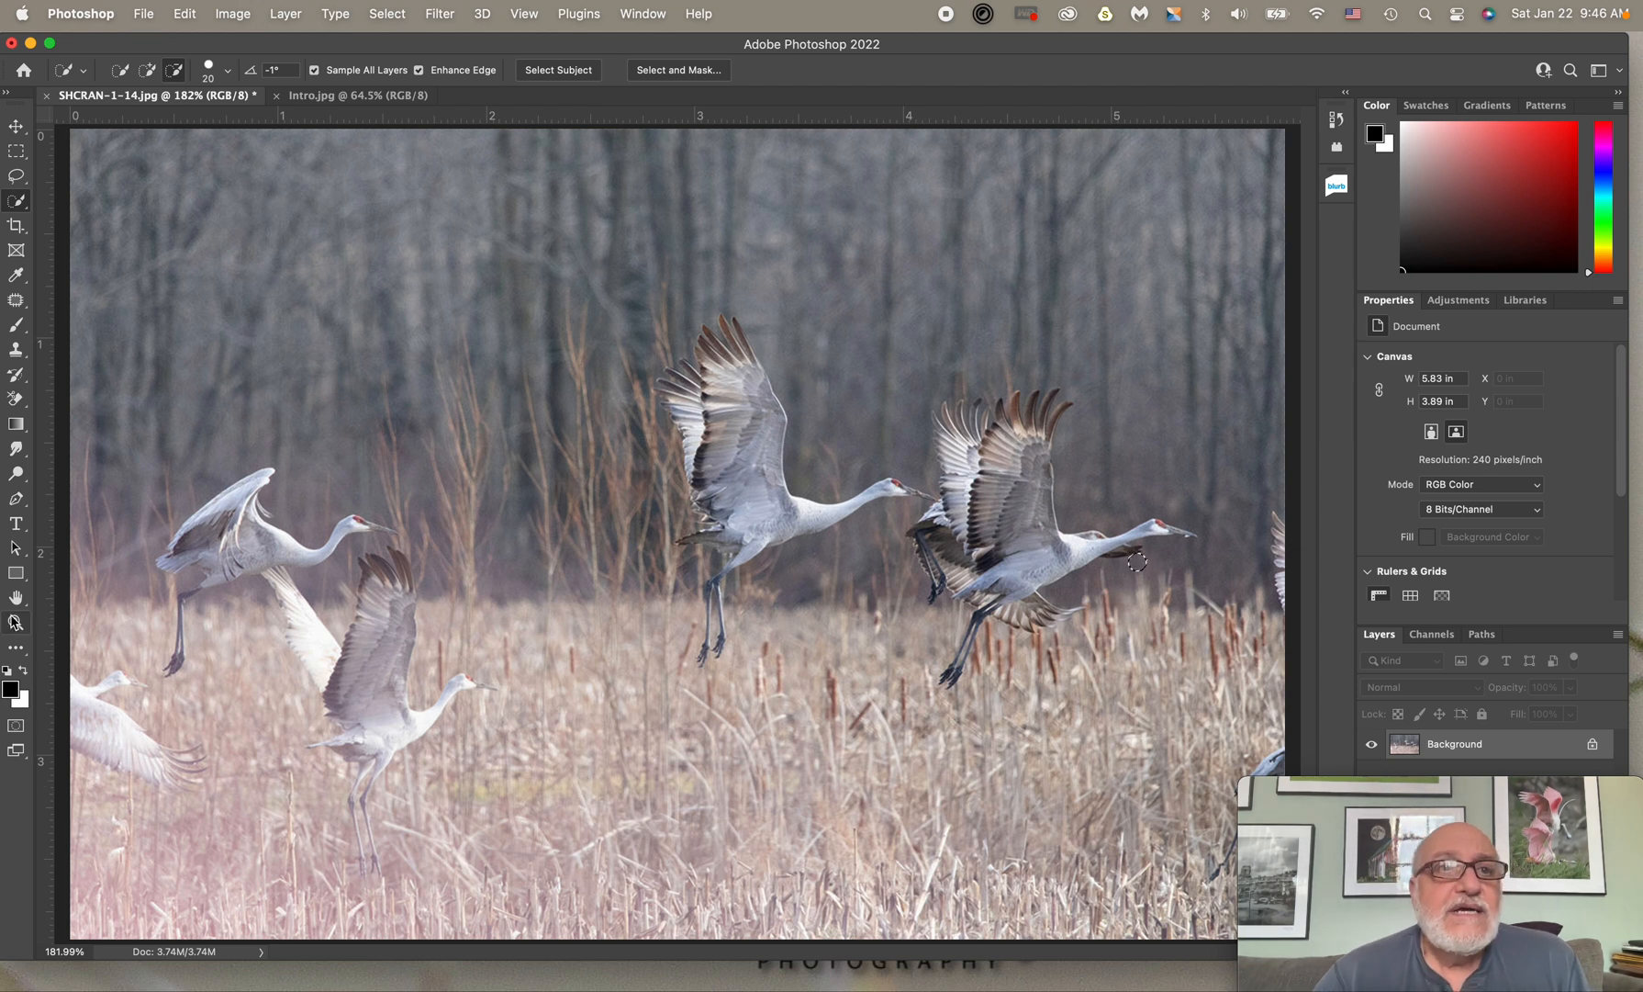
Clear the old selection and select the middle crane with the Object Selection tool.
{"action": "left_click", "coordinate": [19, 211]}
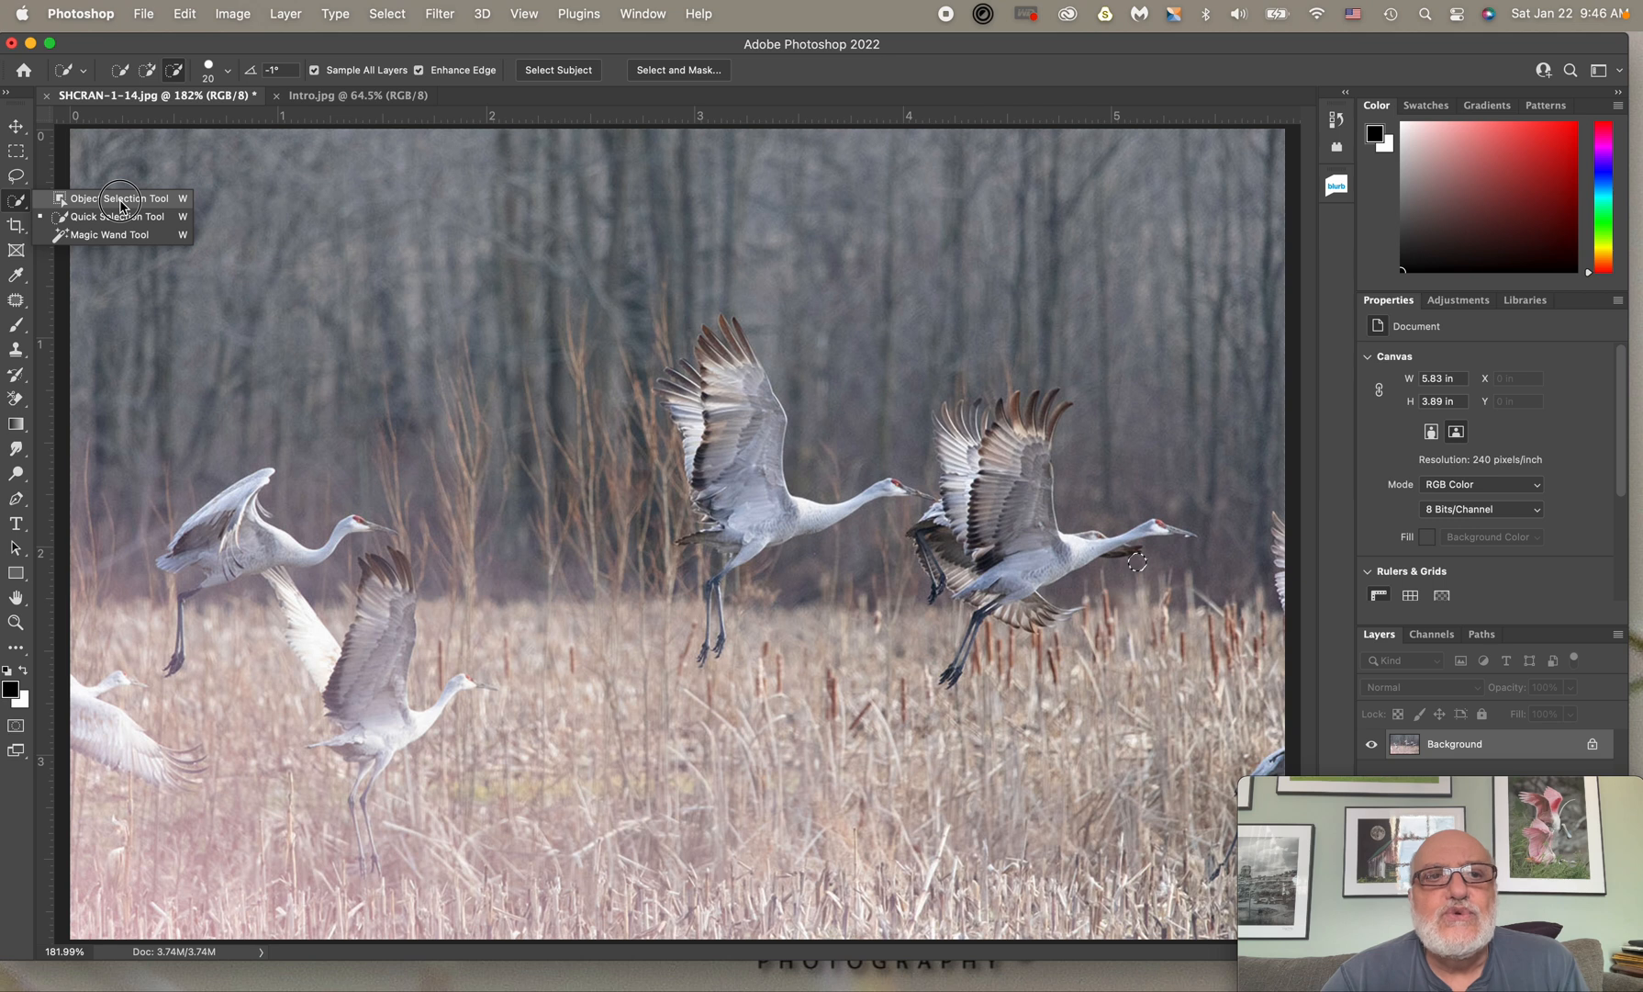
{"action": "left_click", "coordinate": [120, 205]}
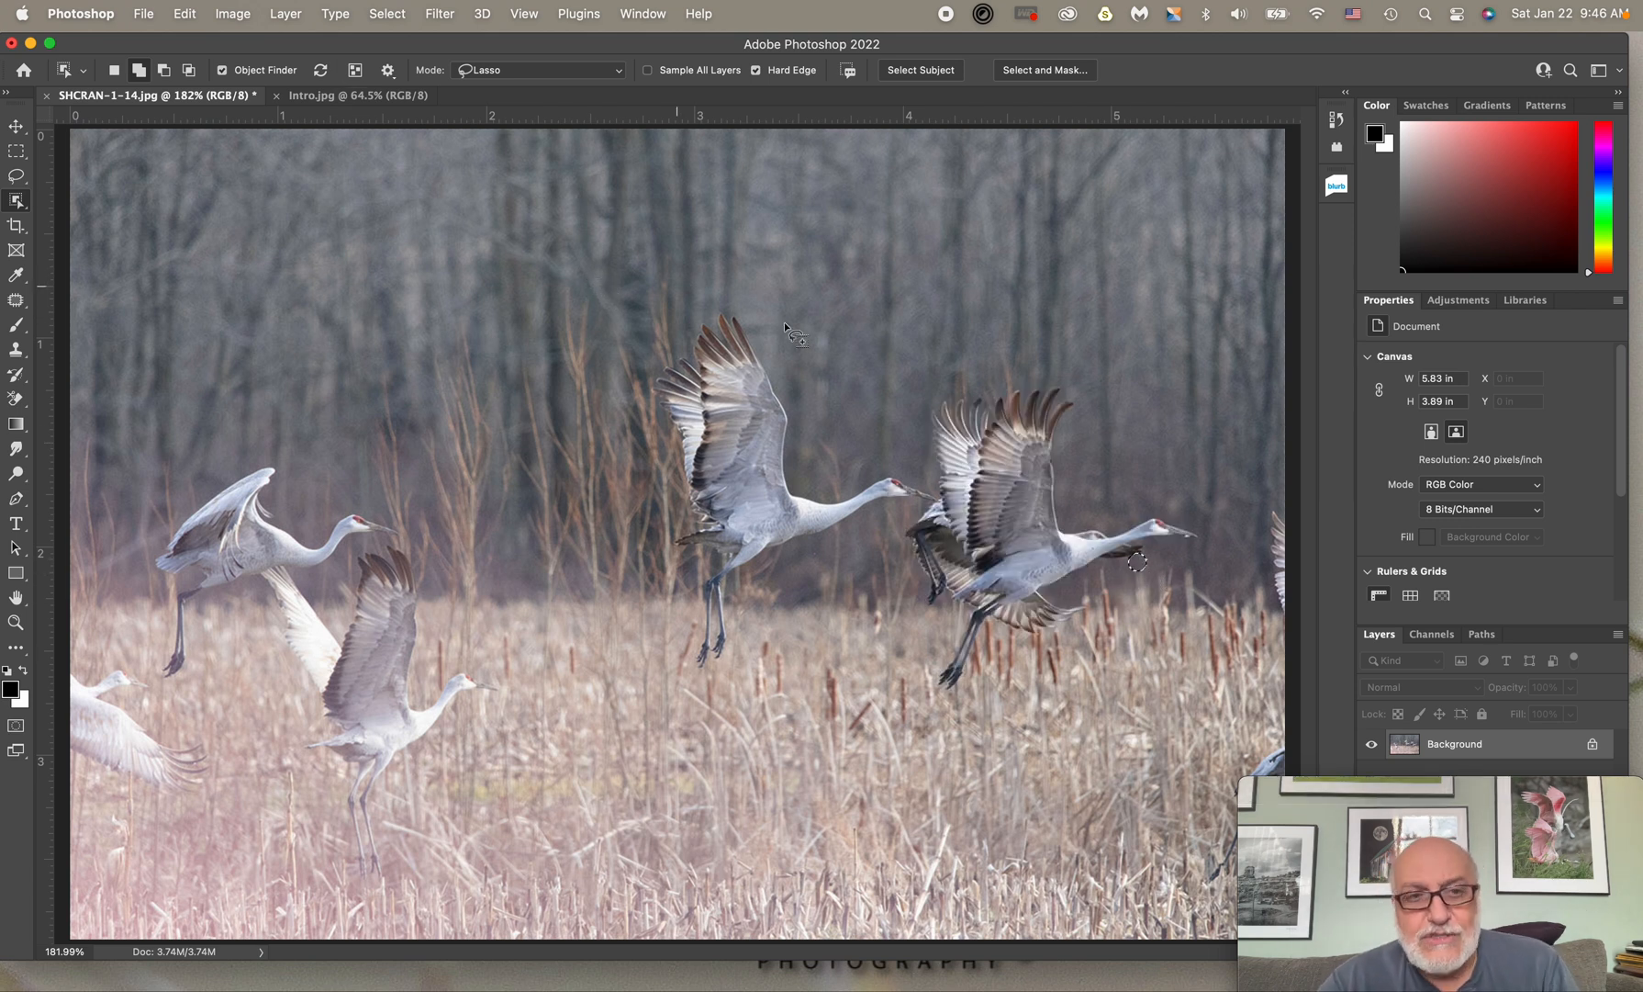
{"action": "left_click", "coordinate": [392, 18]}
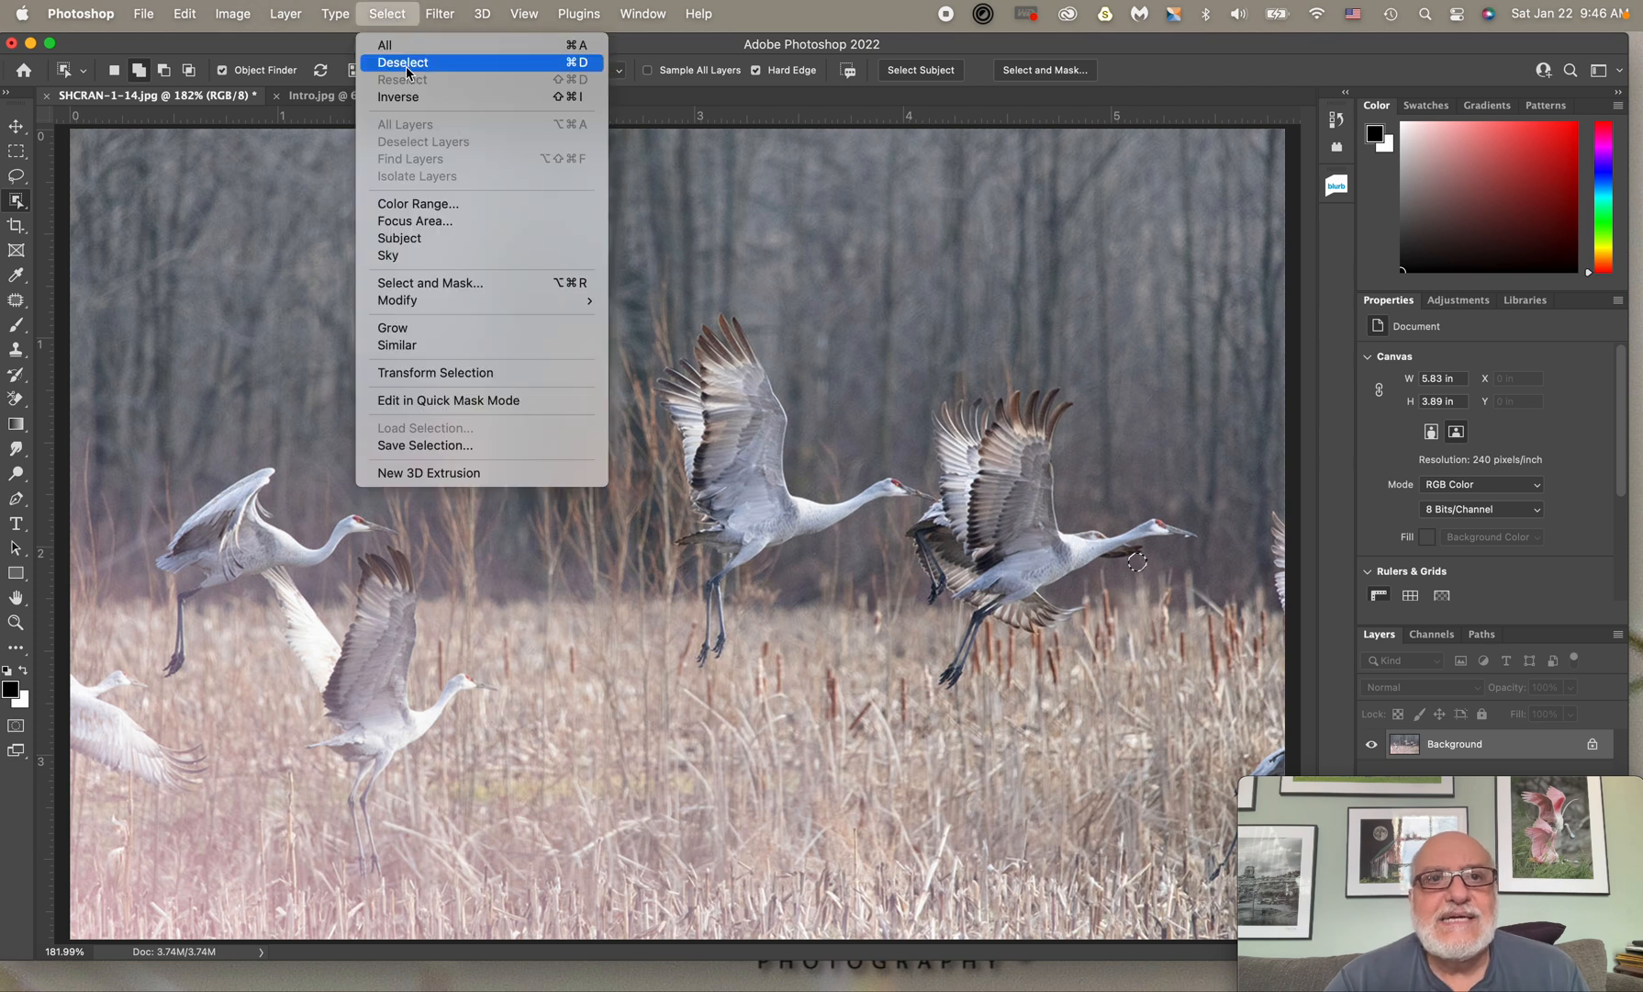
{"action": "left_click", "coordinate": [409, 64]}
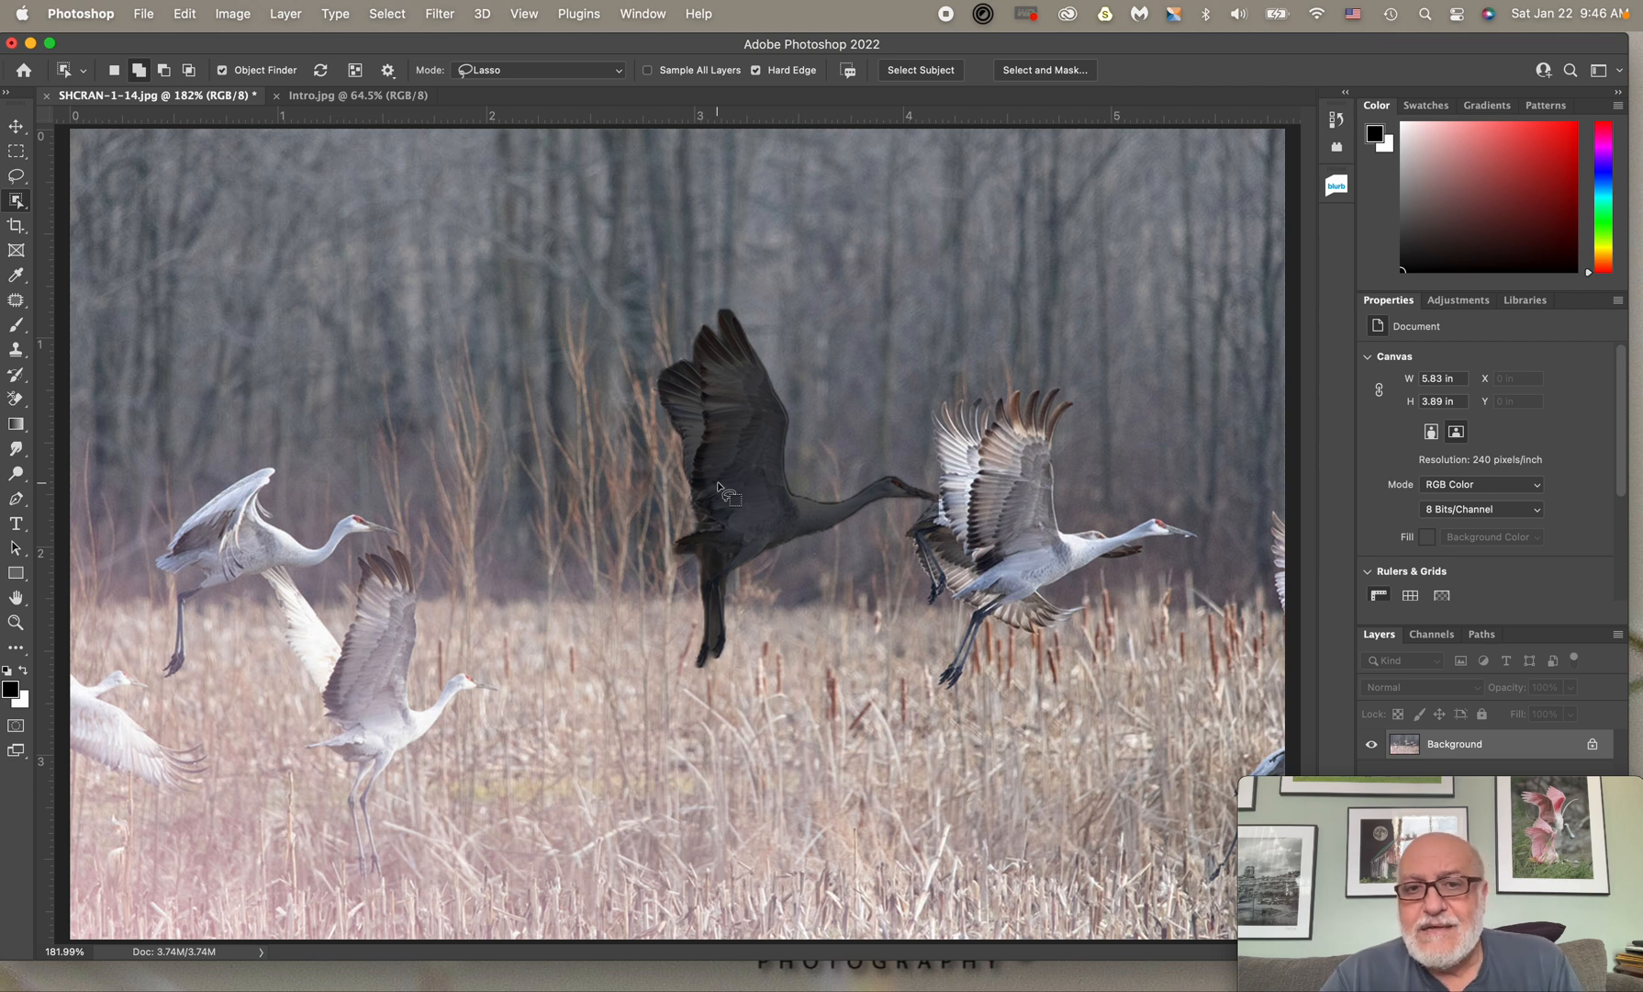
{"action": "left_click", "coordinate": [592, 595]}
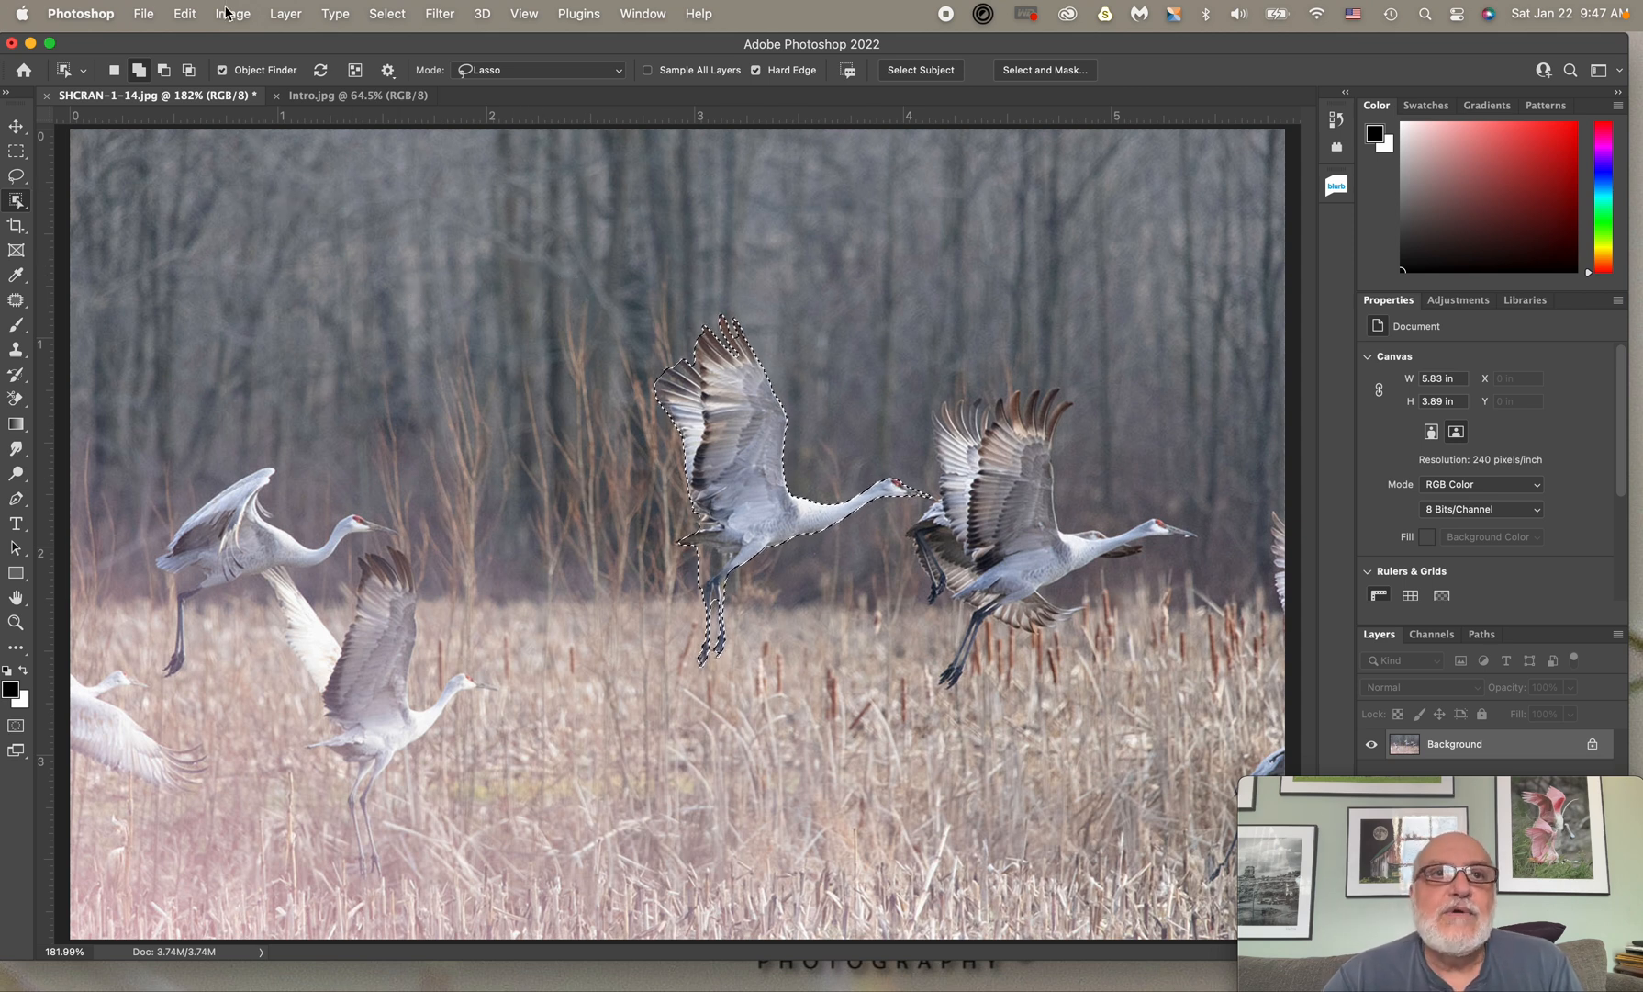
Invert the crane selection and add a Black & White adjustment layer to everything around the crane.
{"action": "left_click", "coordinate": [402, 17]}
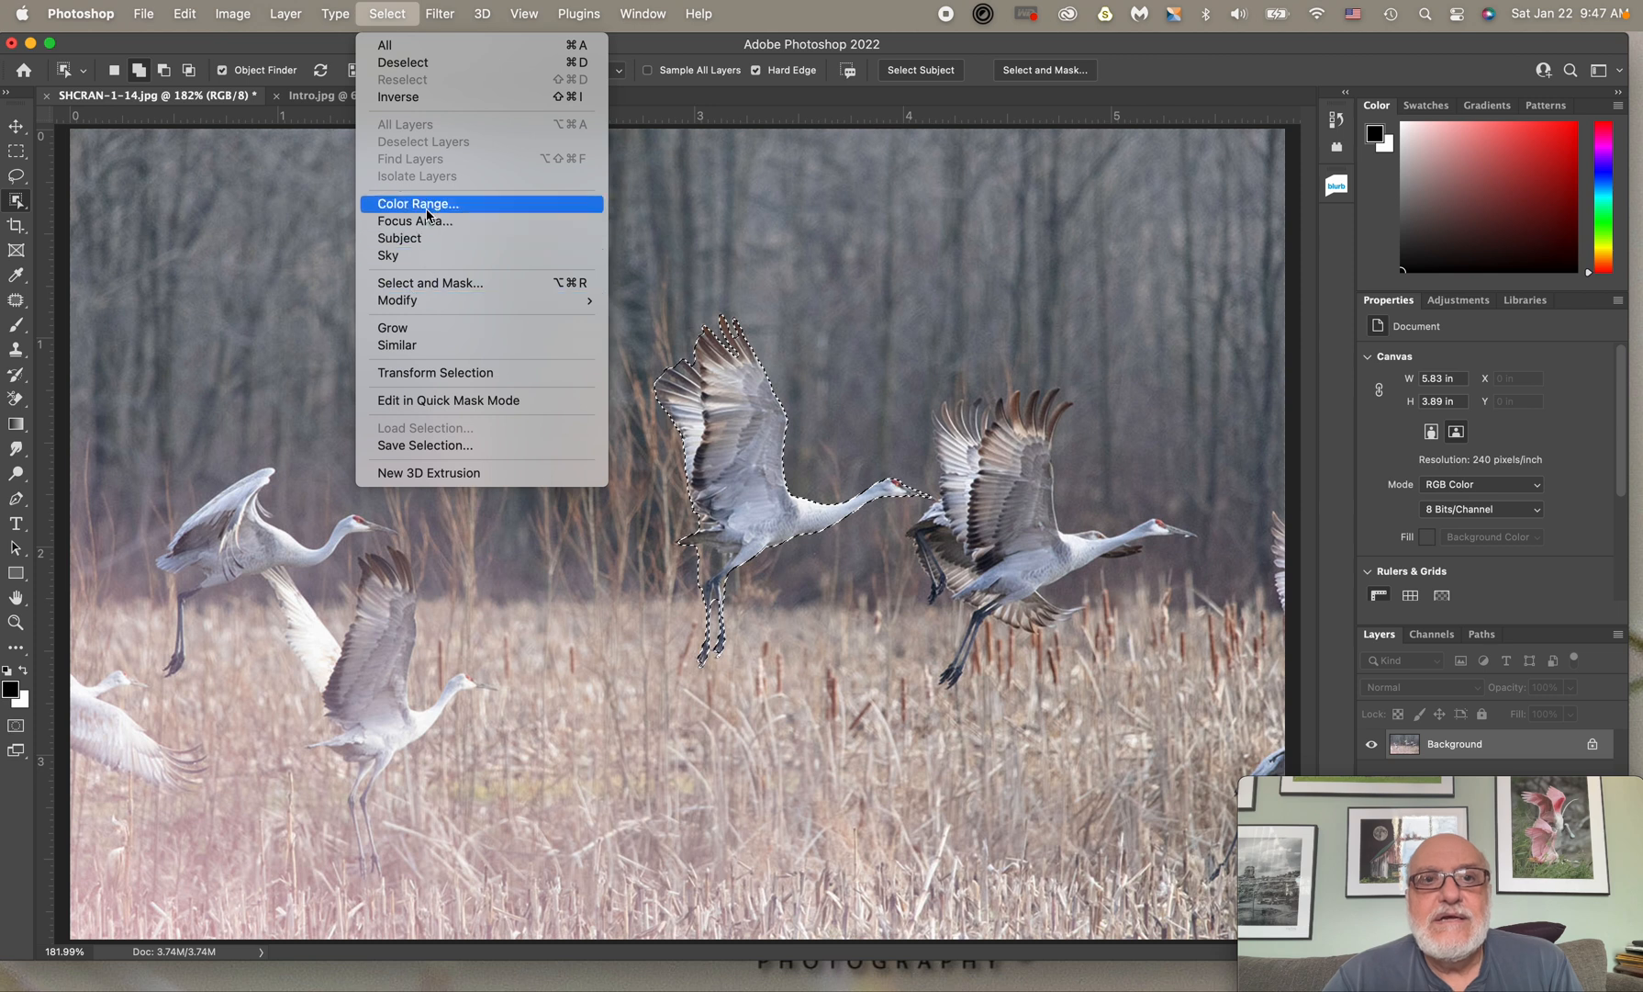
{"action": "left_click", "coordinate": [418, 97]}
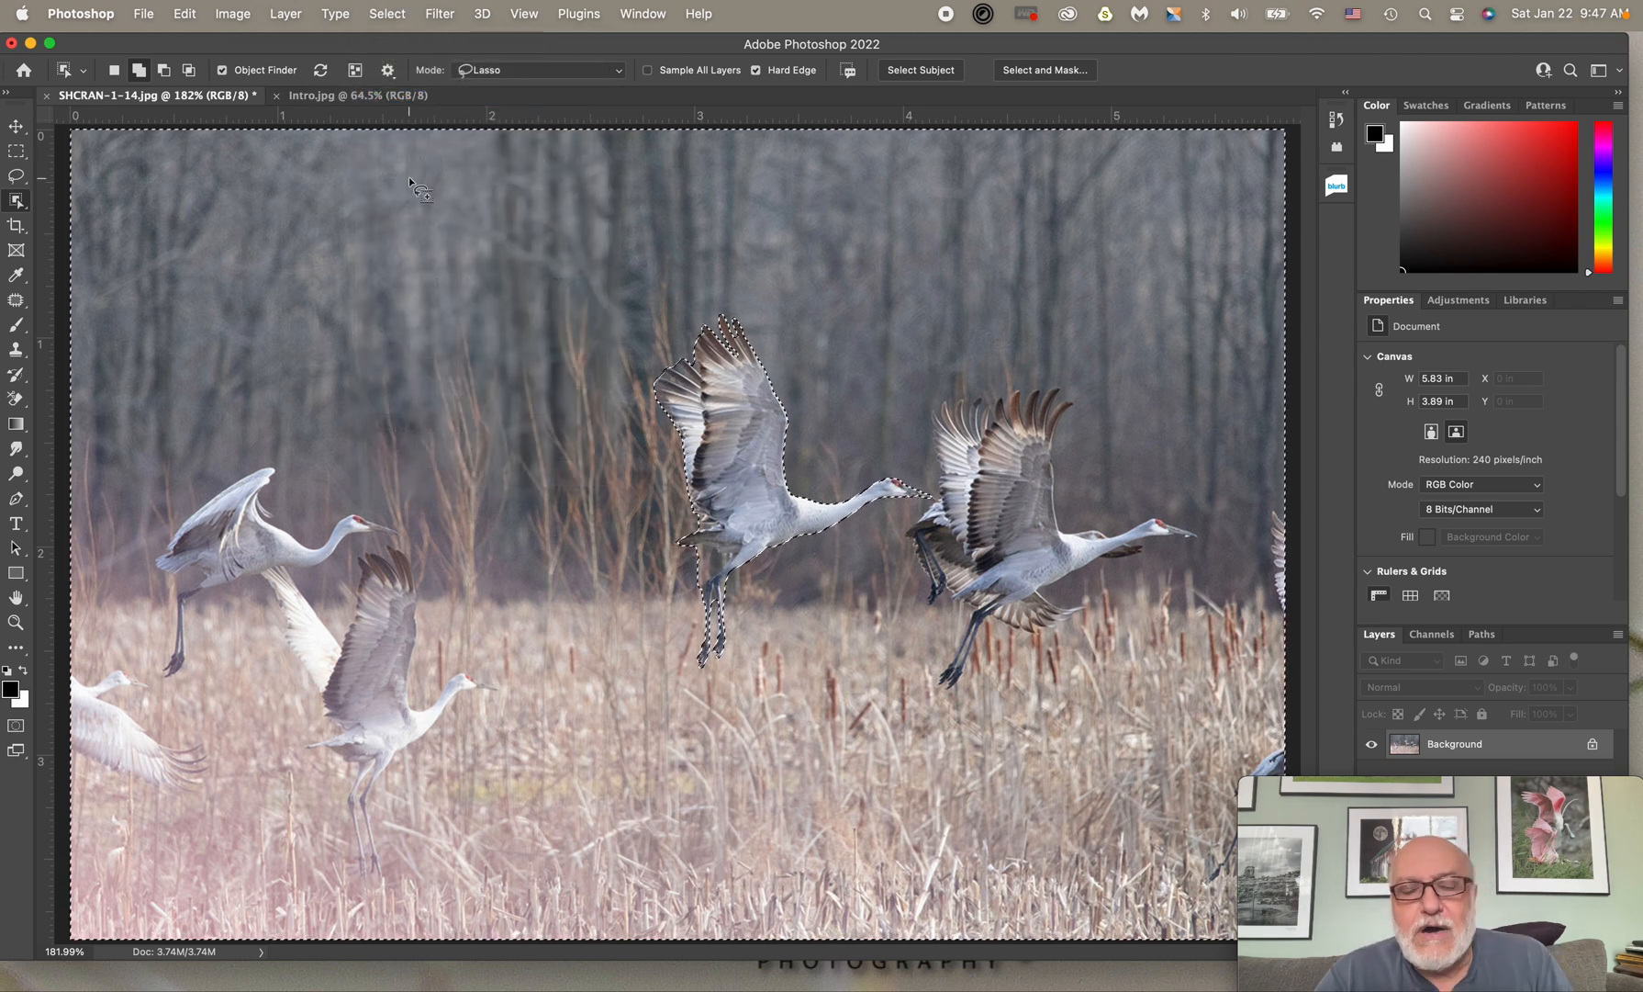
{"action": "left_click", "coordinate": [287, 13]}
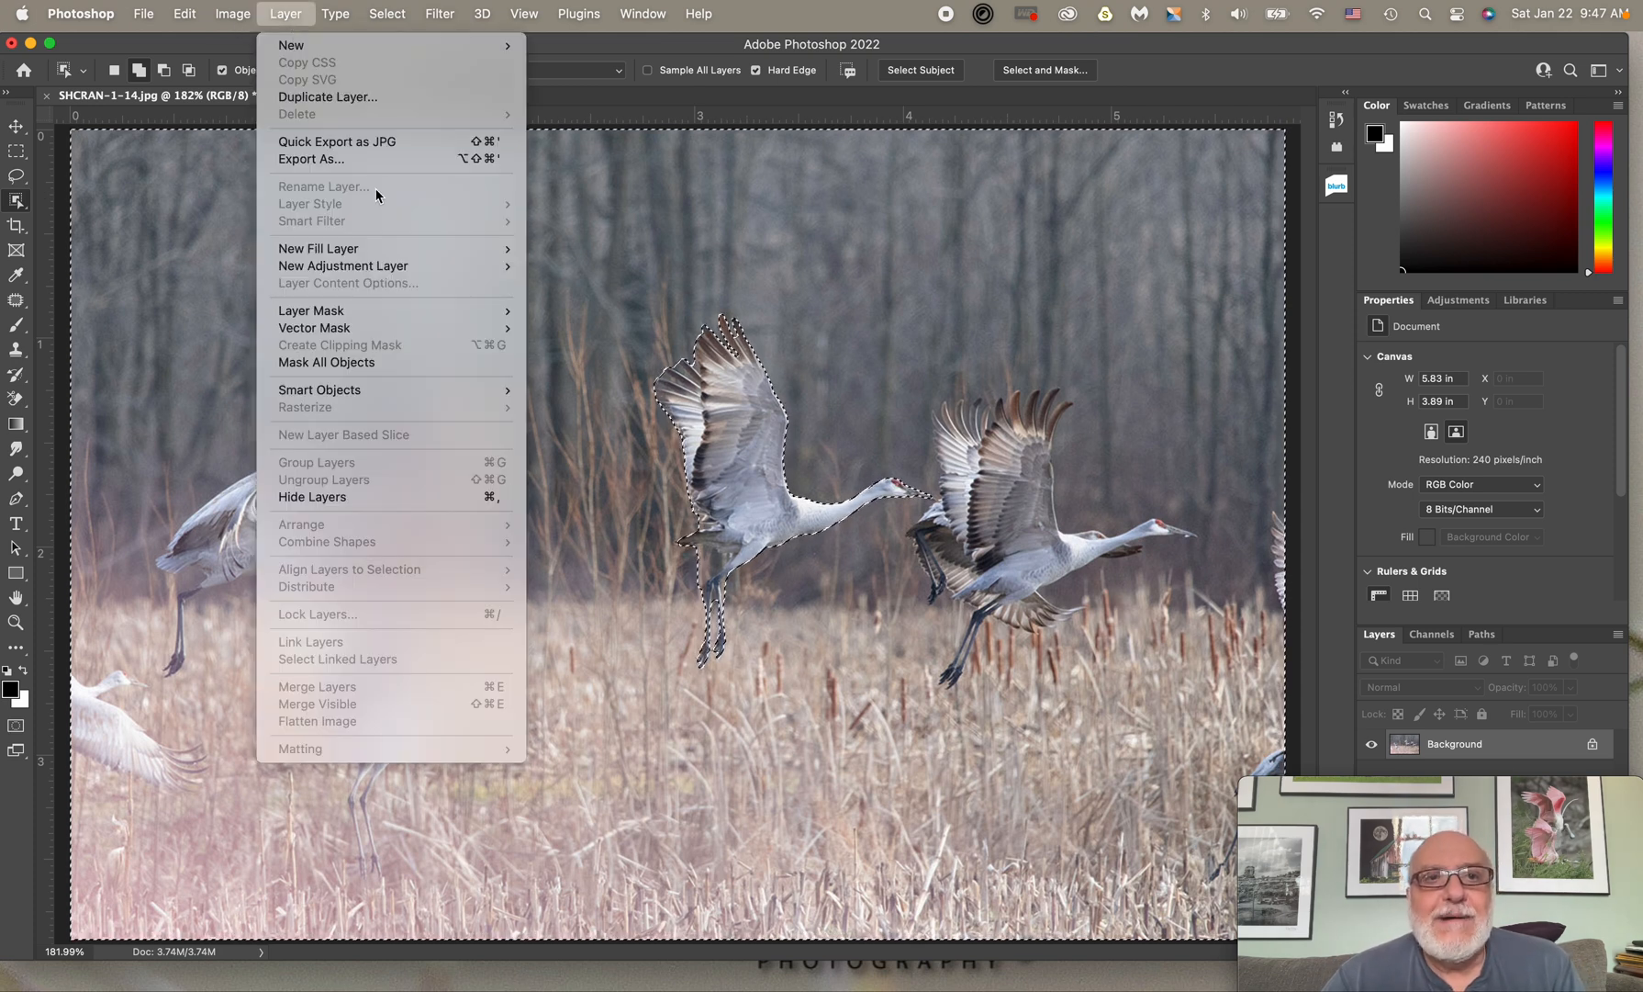
{"action": "mouse_move", "coordinate": [398, 268]}
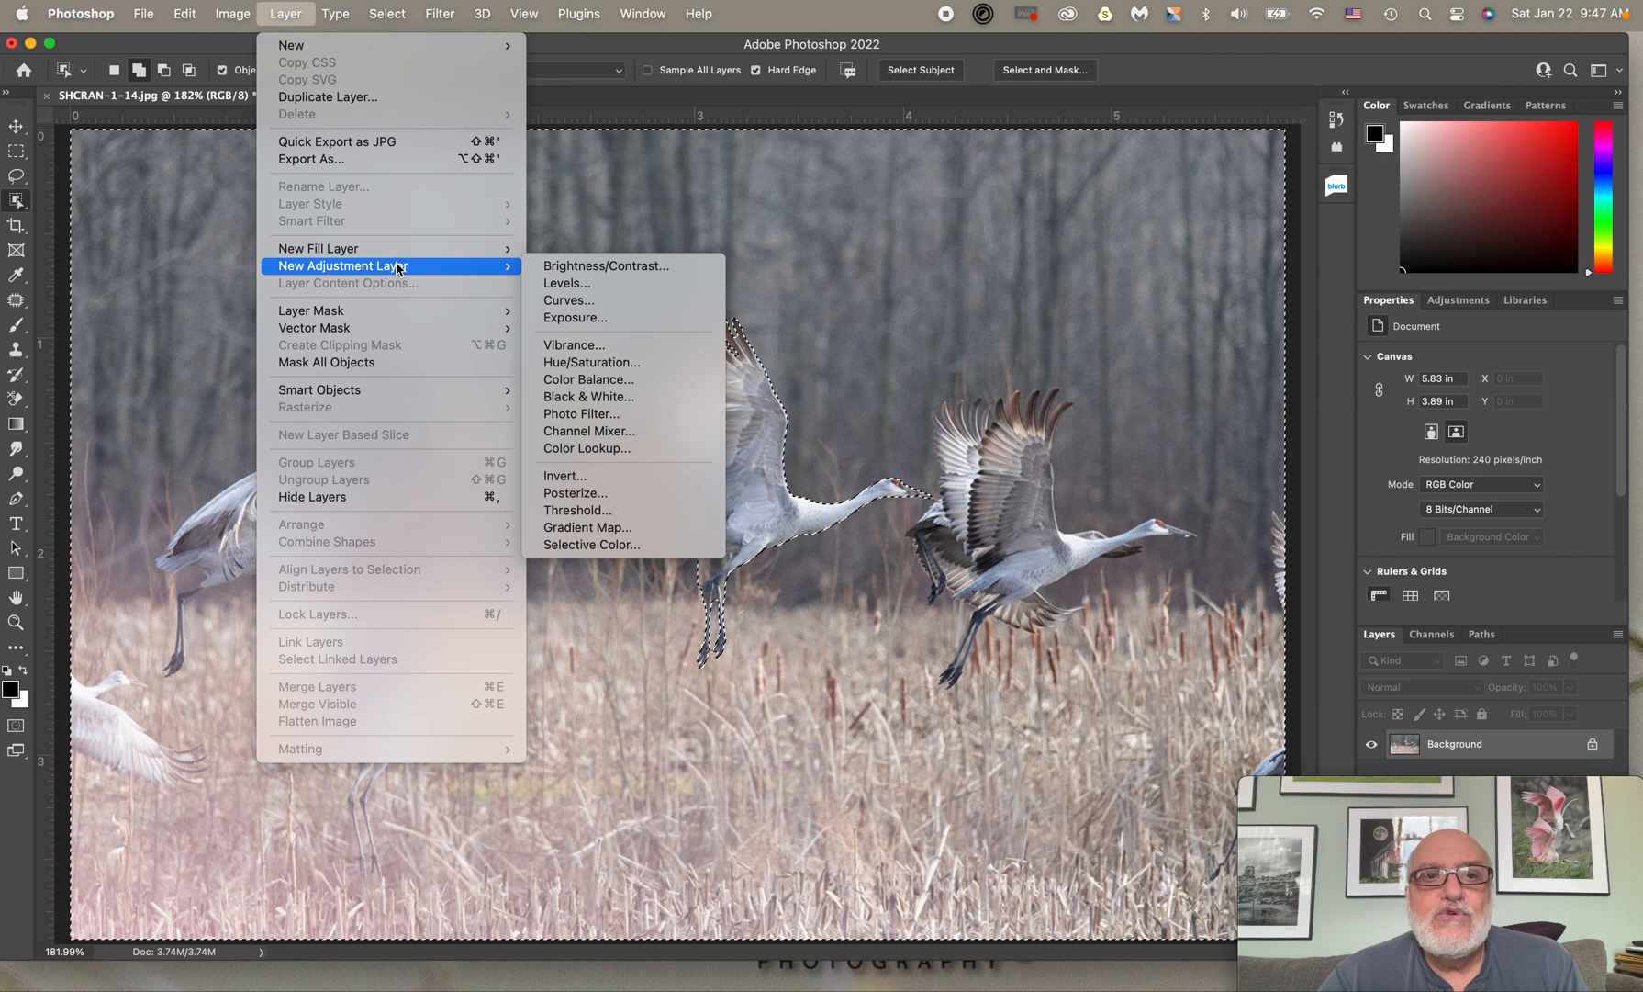
{"action": "left_click", "coordinate": [604, 407]}
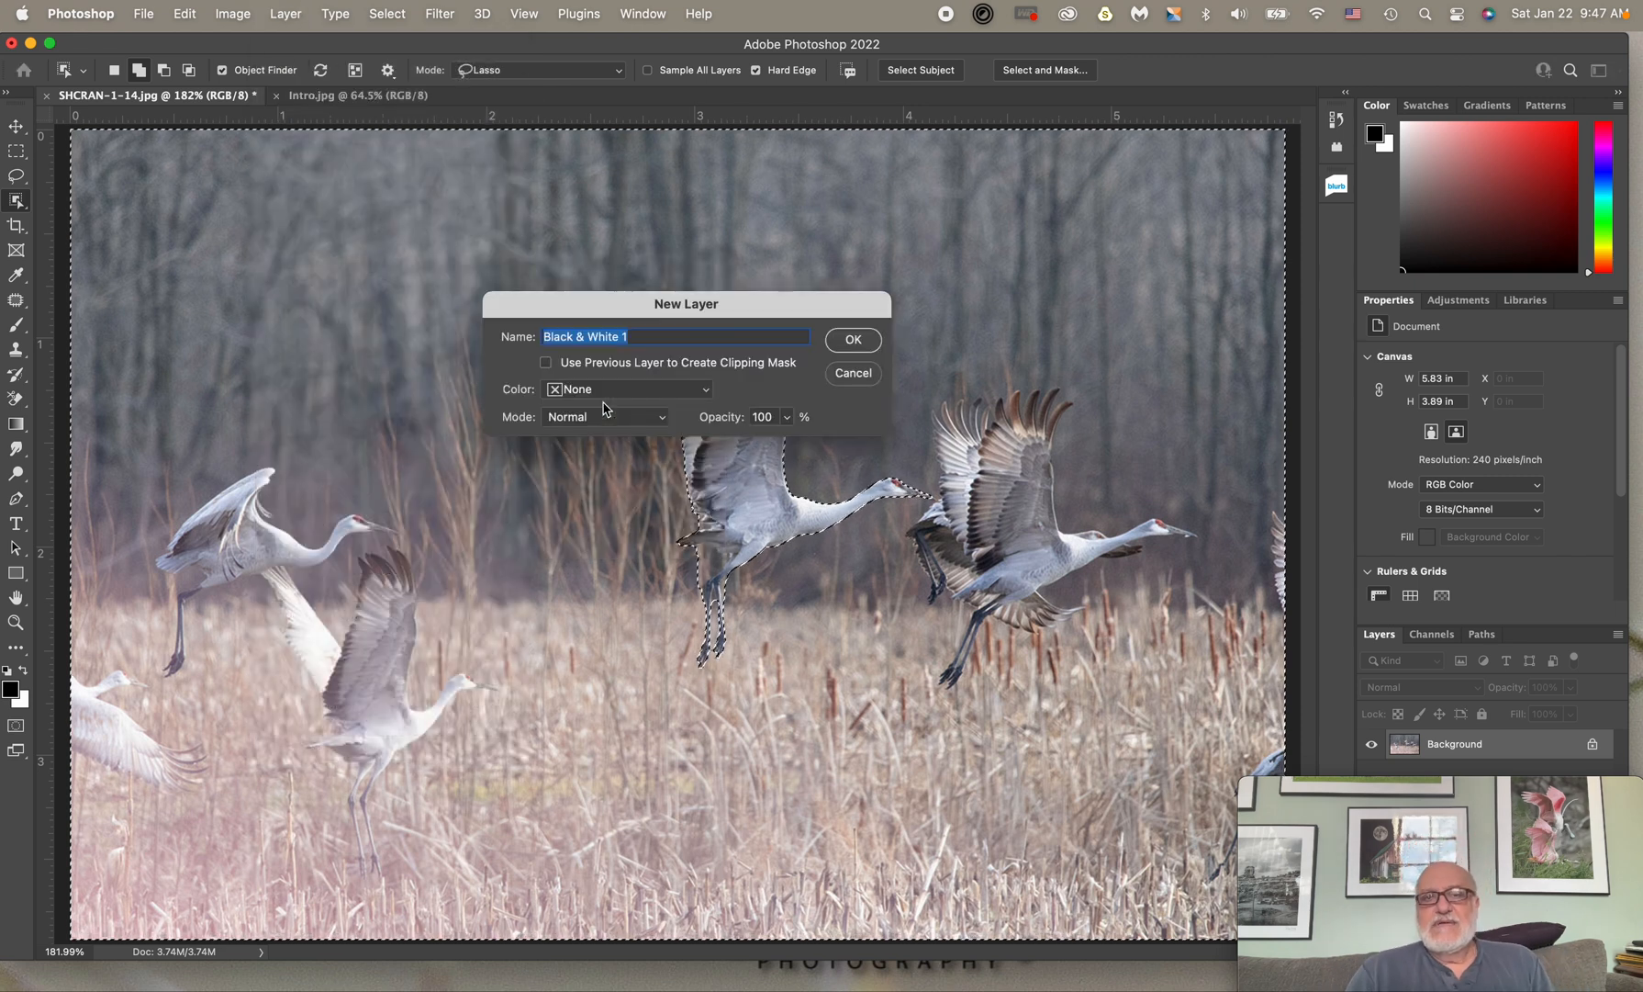
{"action": "left_click", "coordinate": [858, 339]}
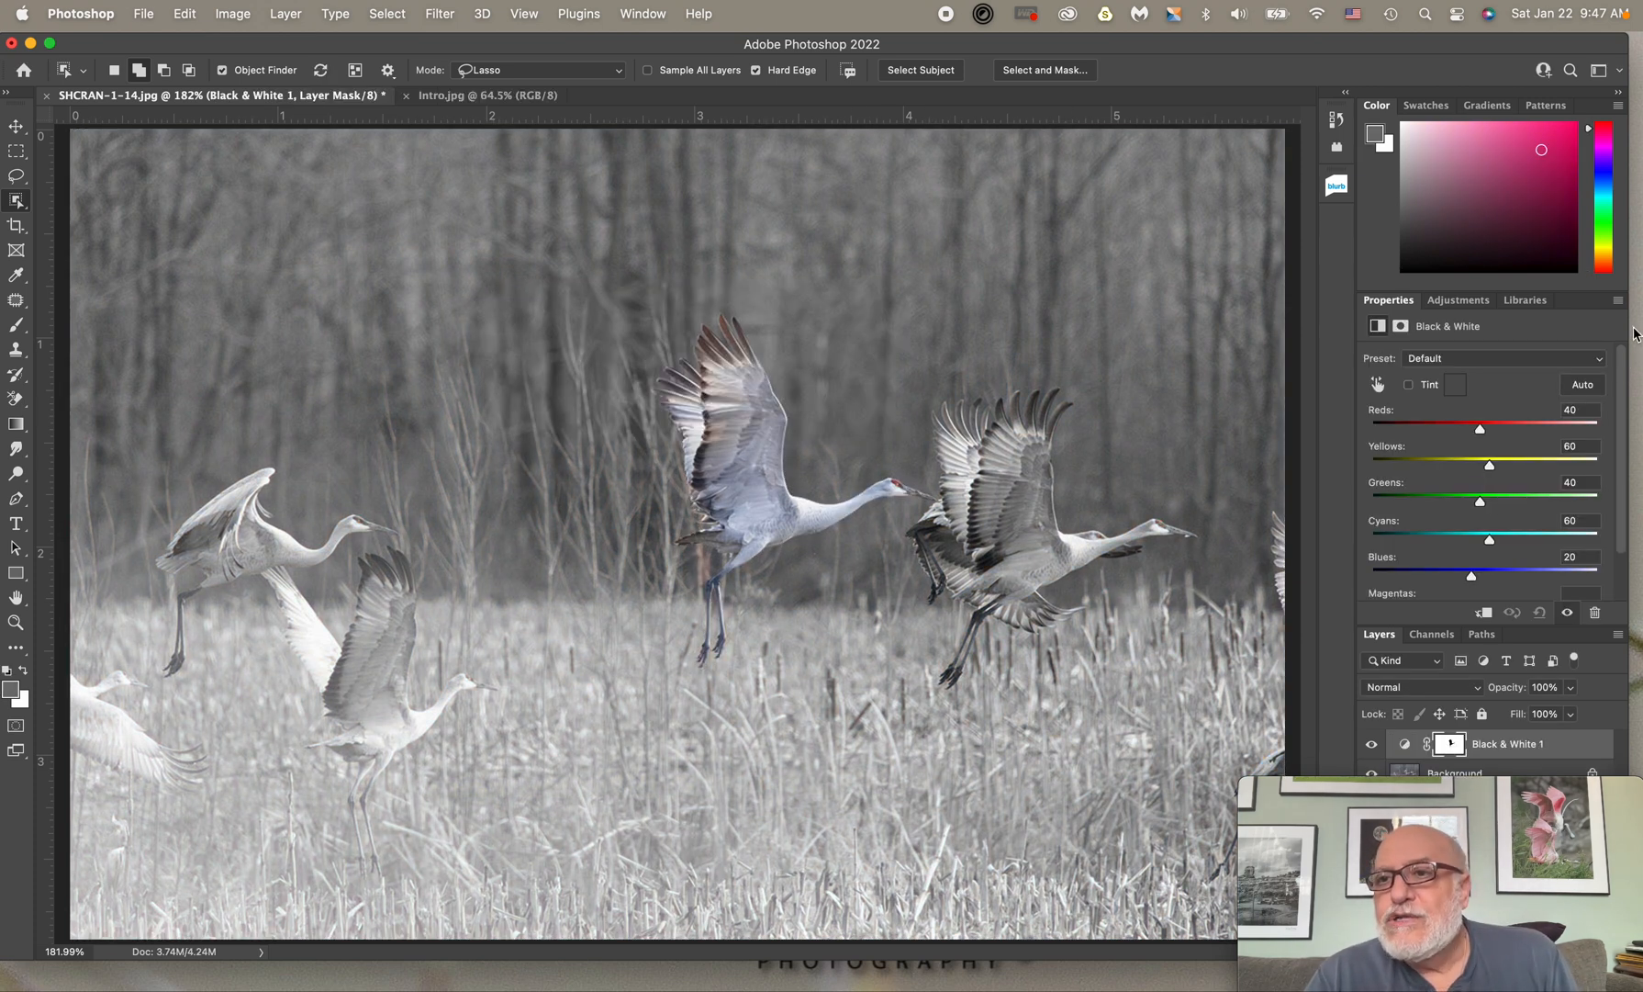
Narrow the application window, fit the image in it and remove the Black & White adjustment layer.
{"action": "left_click_drag", "start_coordinate": [1626, 328], "coordinate": [1270, 363]}
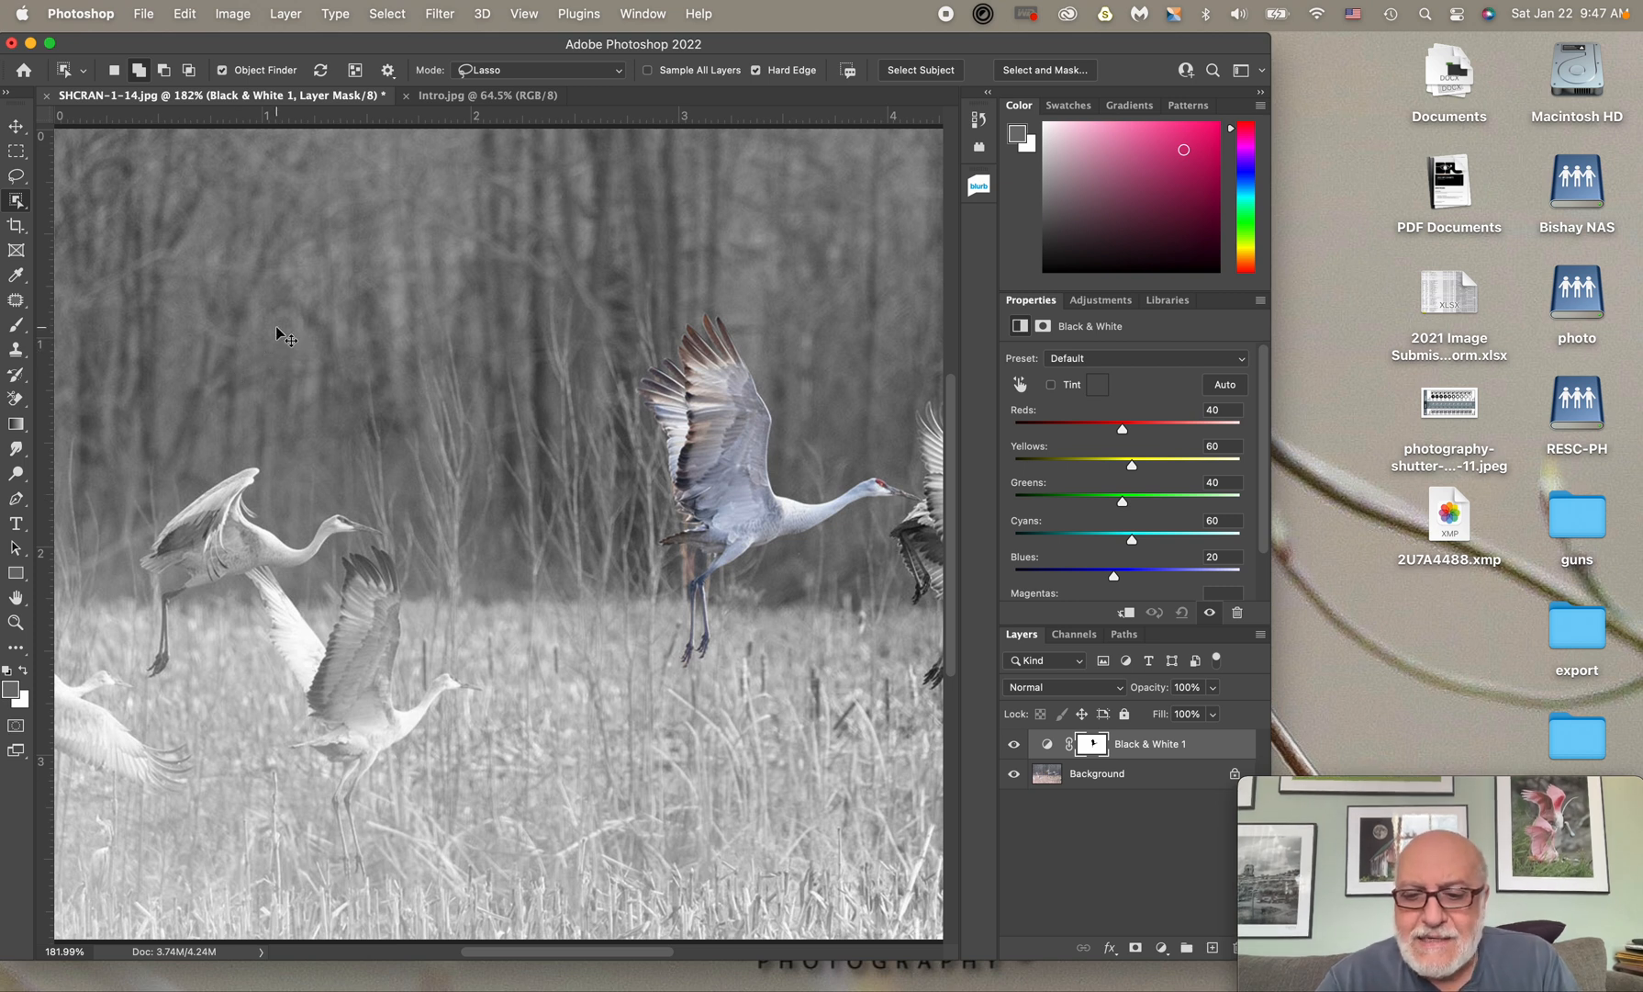
{"action": "key", "text": "super+0"}
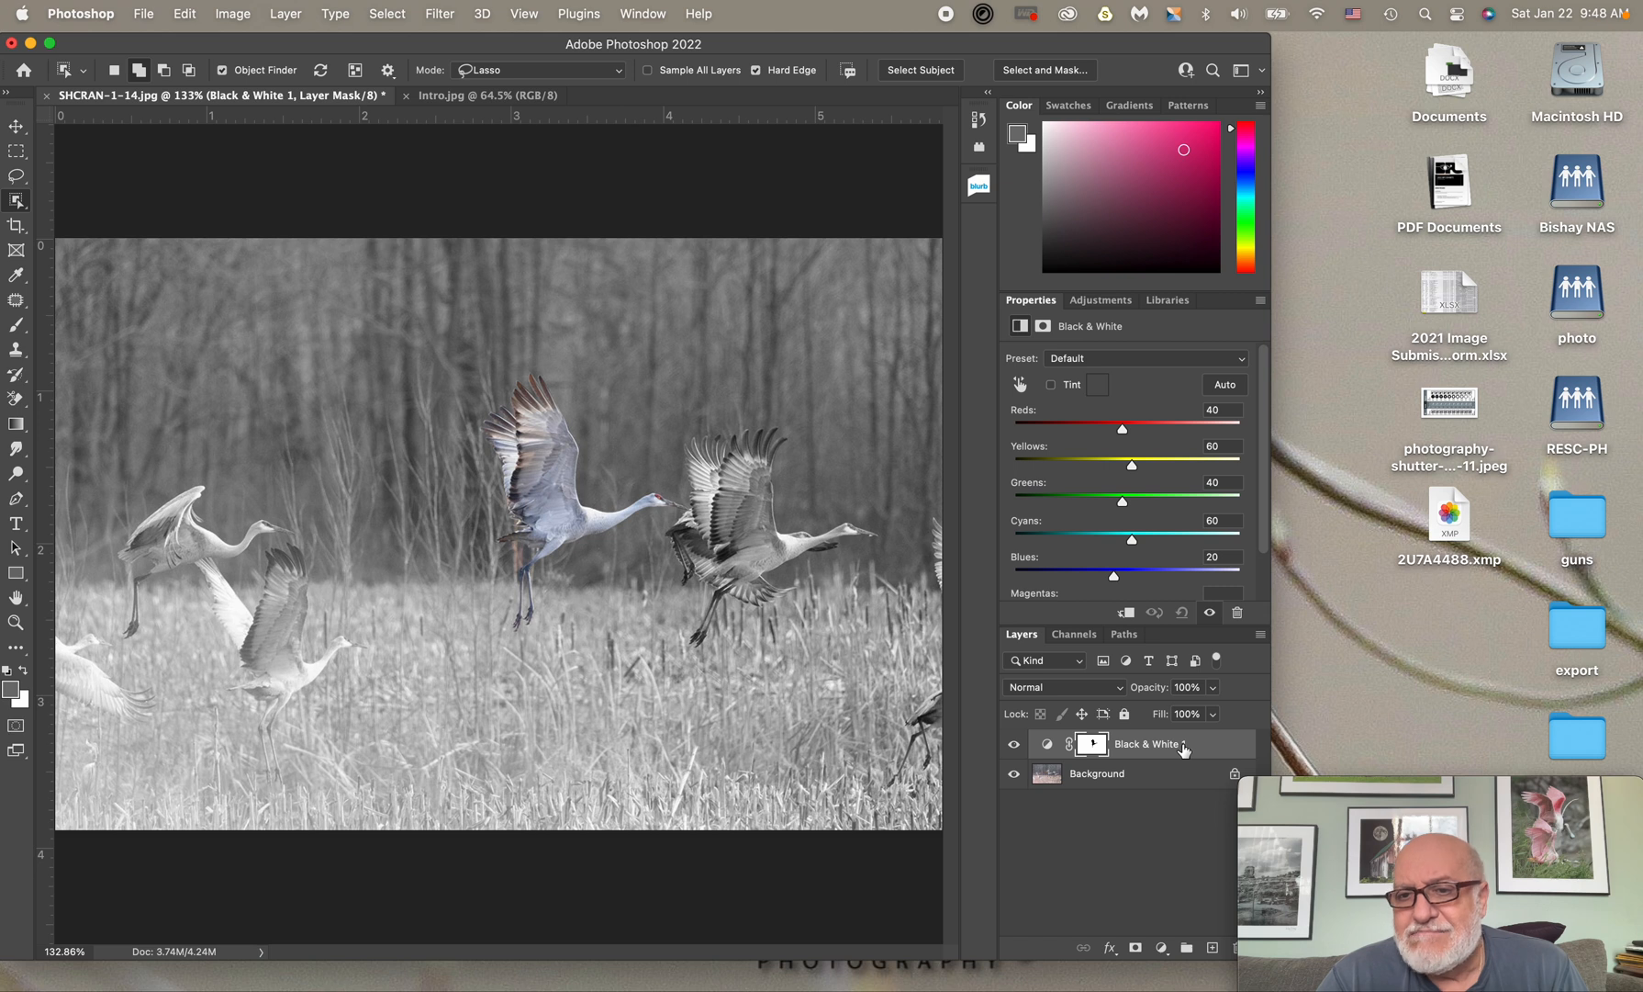
{"action": "left_click_drag", "start_coordinate": [1183, 749], "coordinate": [1231, 948]}
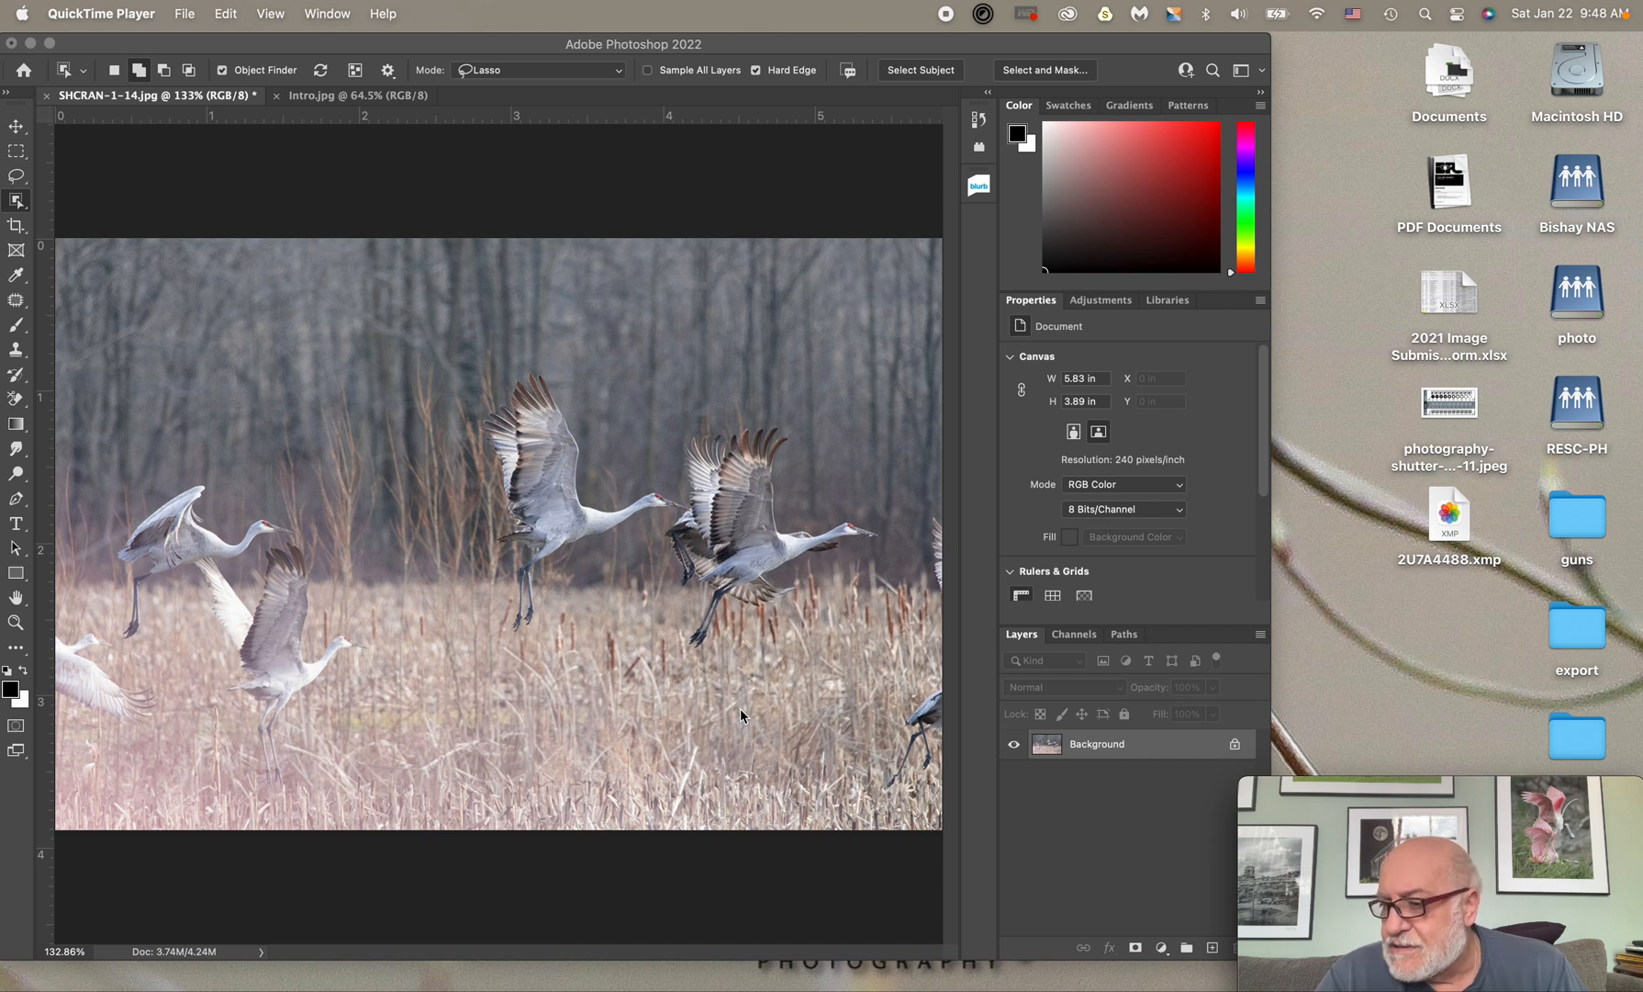
Select the middle crane and the crane pair ahead of it with the Object Selection tool, and invert the selection.
{"action": "left_click", "coordinate": [17, 202]}
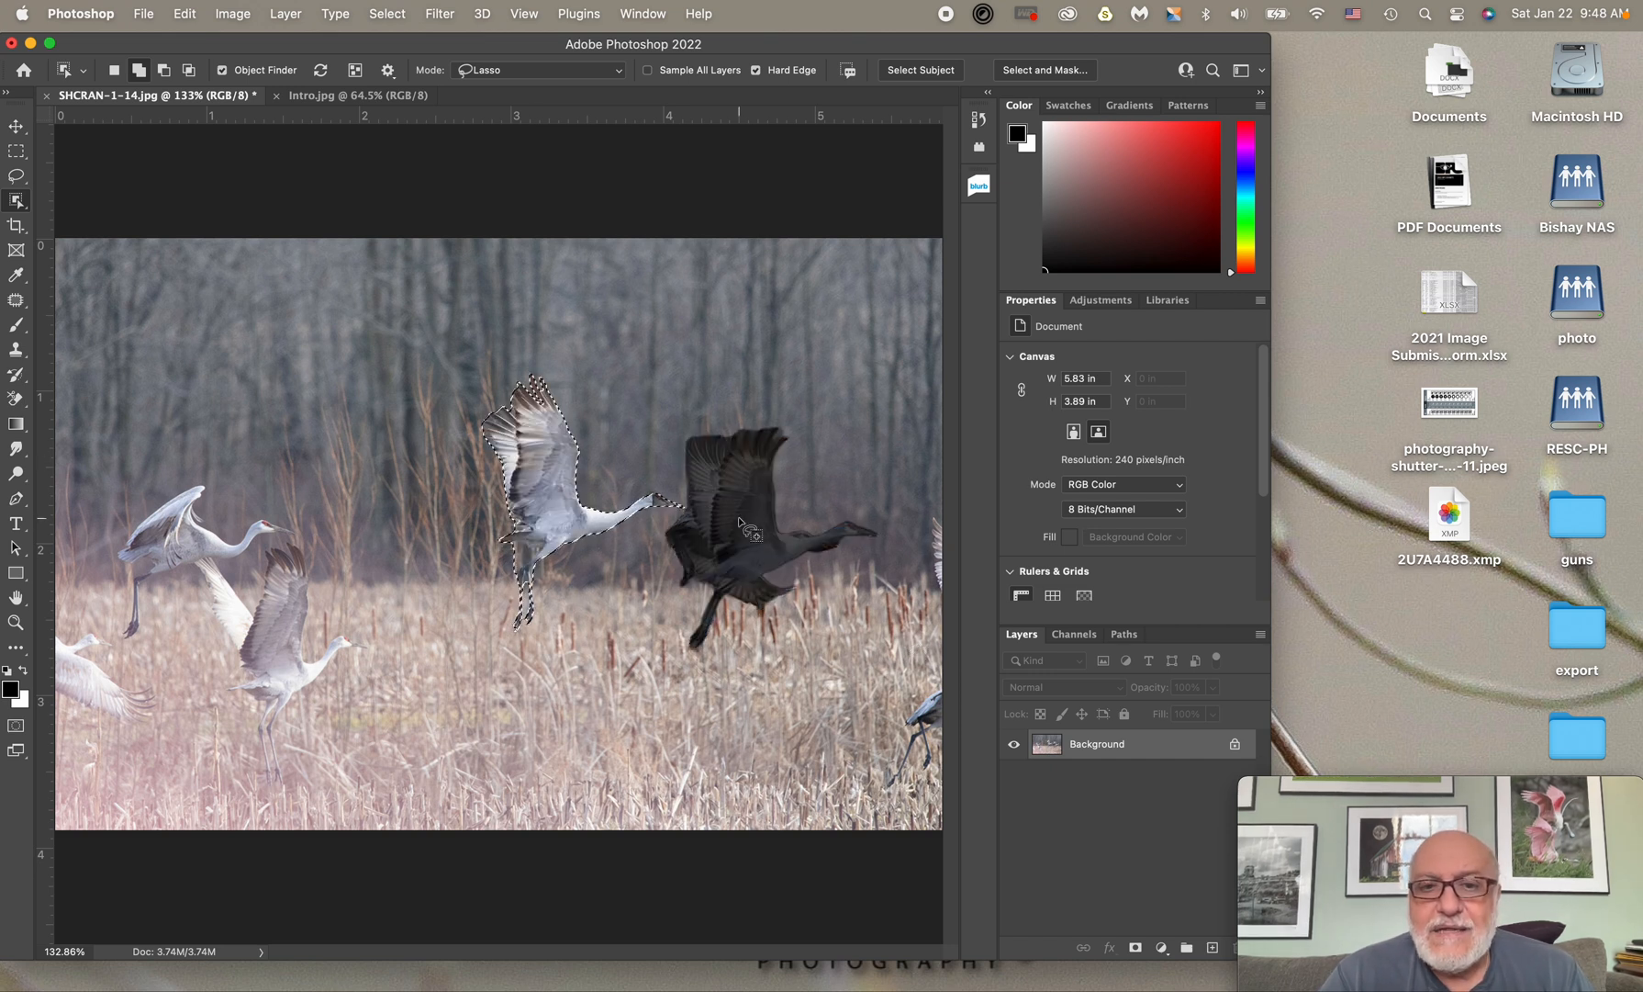
{"action": "left_click", "coordinate": [685, 625]}
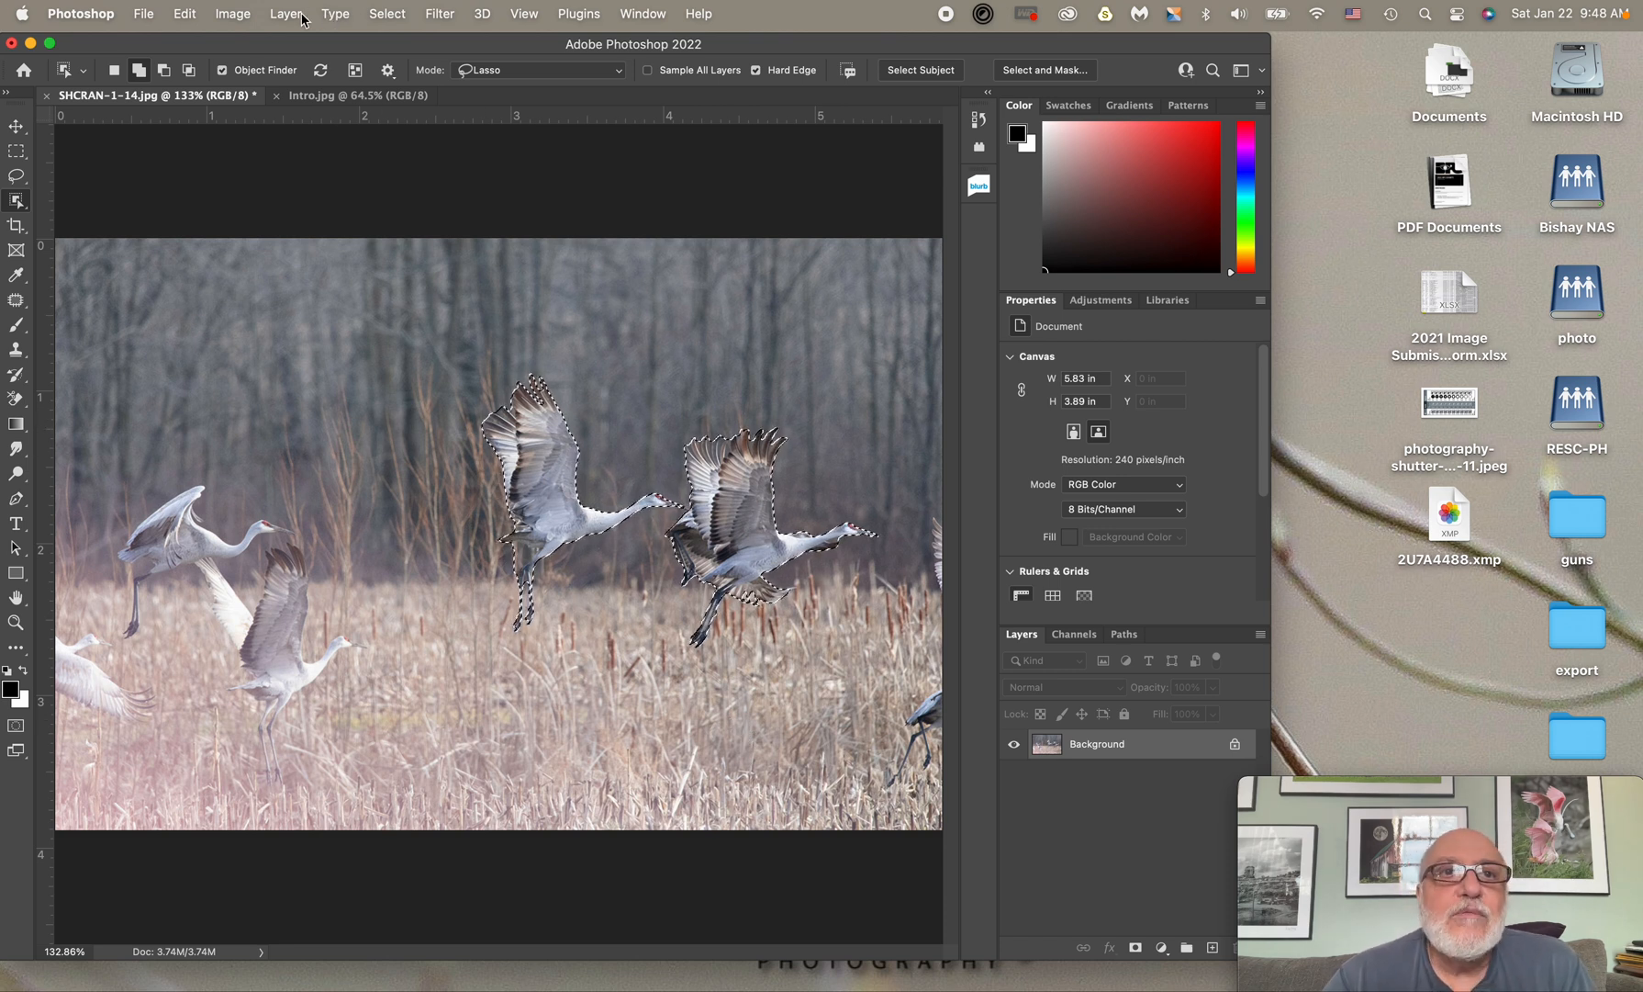
{"action": "left_click", "coordinate": [393, 21]}
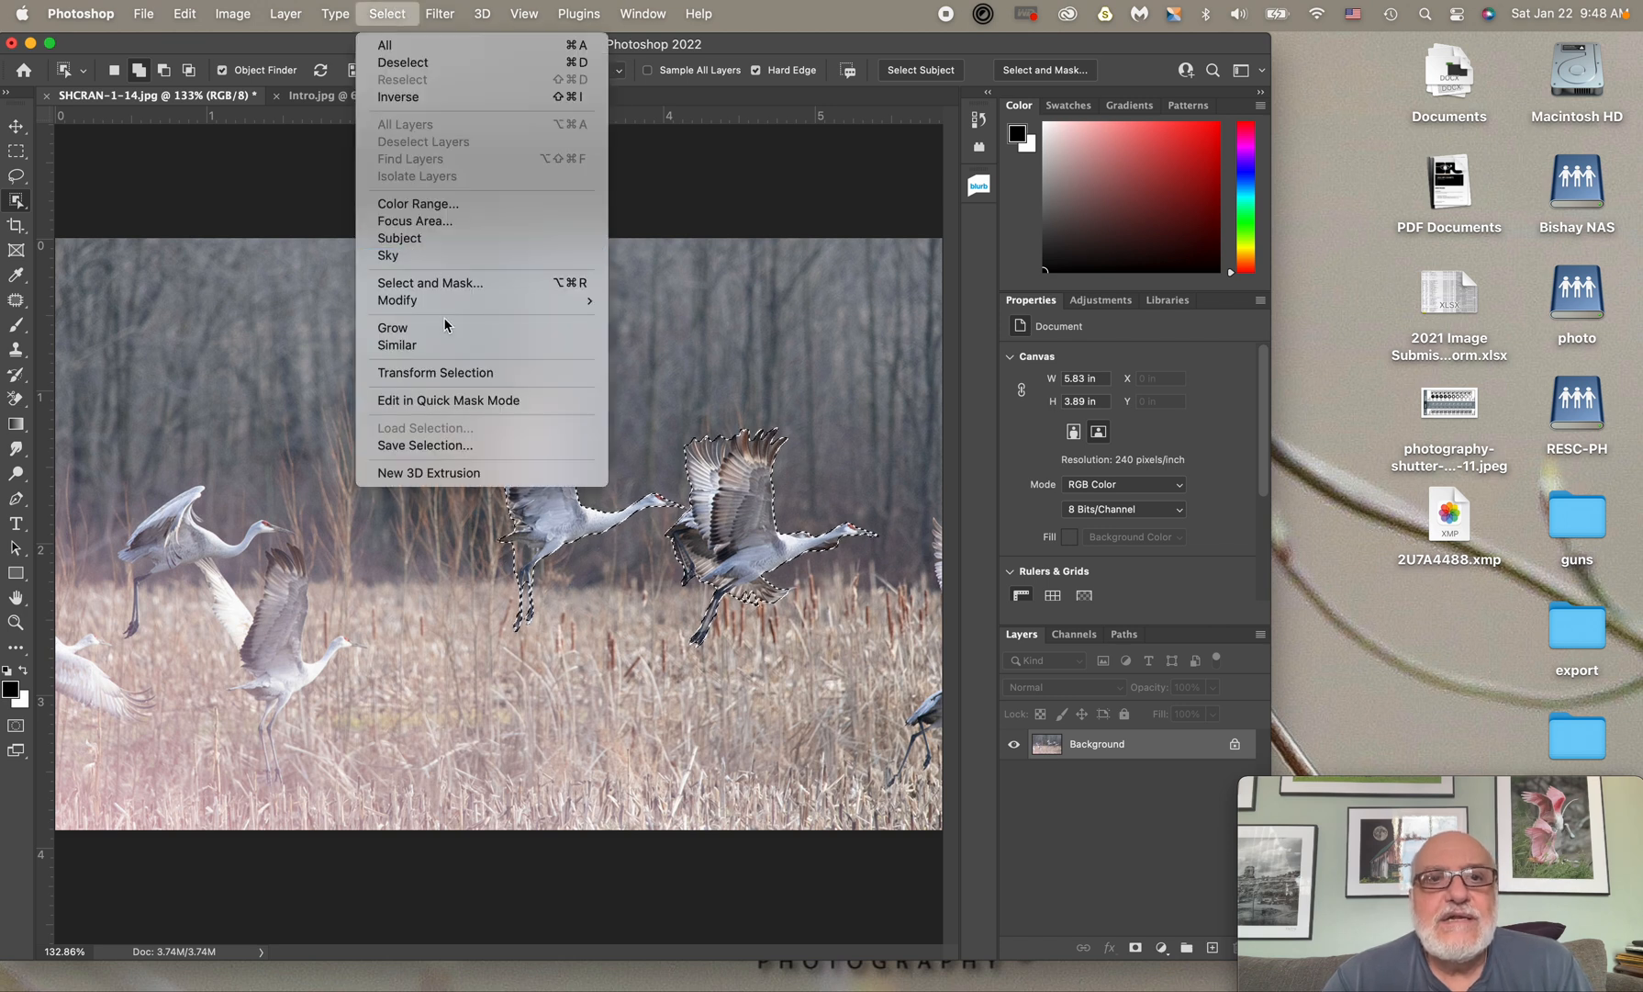
{"action": "left_click", "coordinate": [434, 98]}
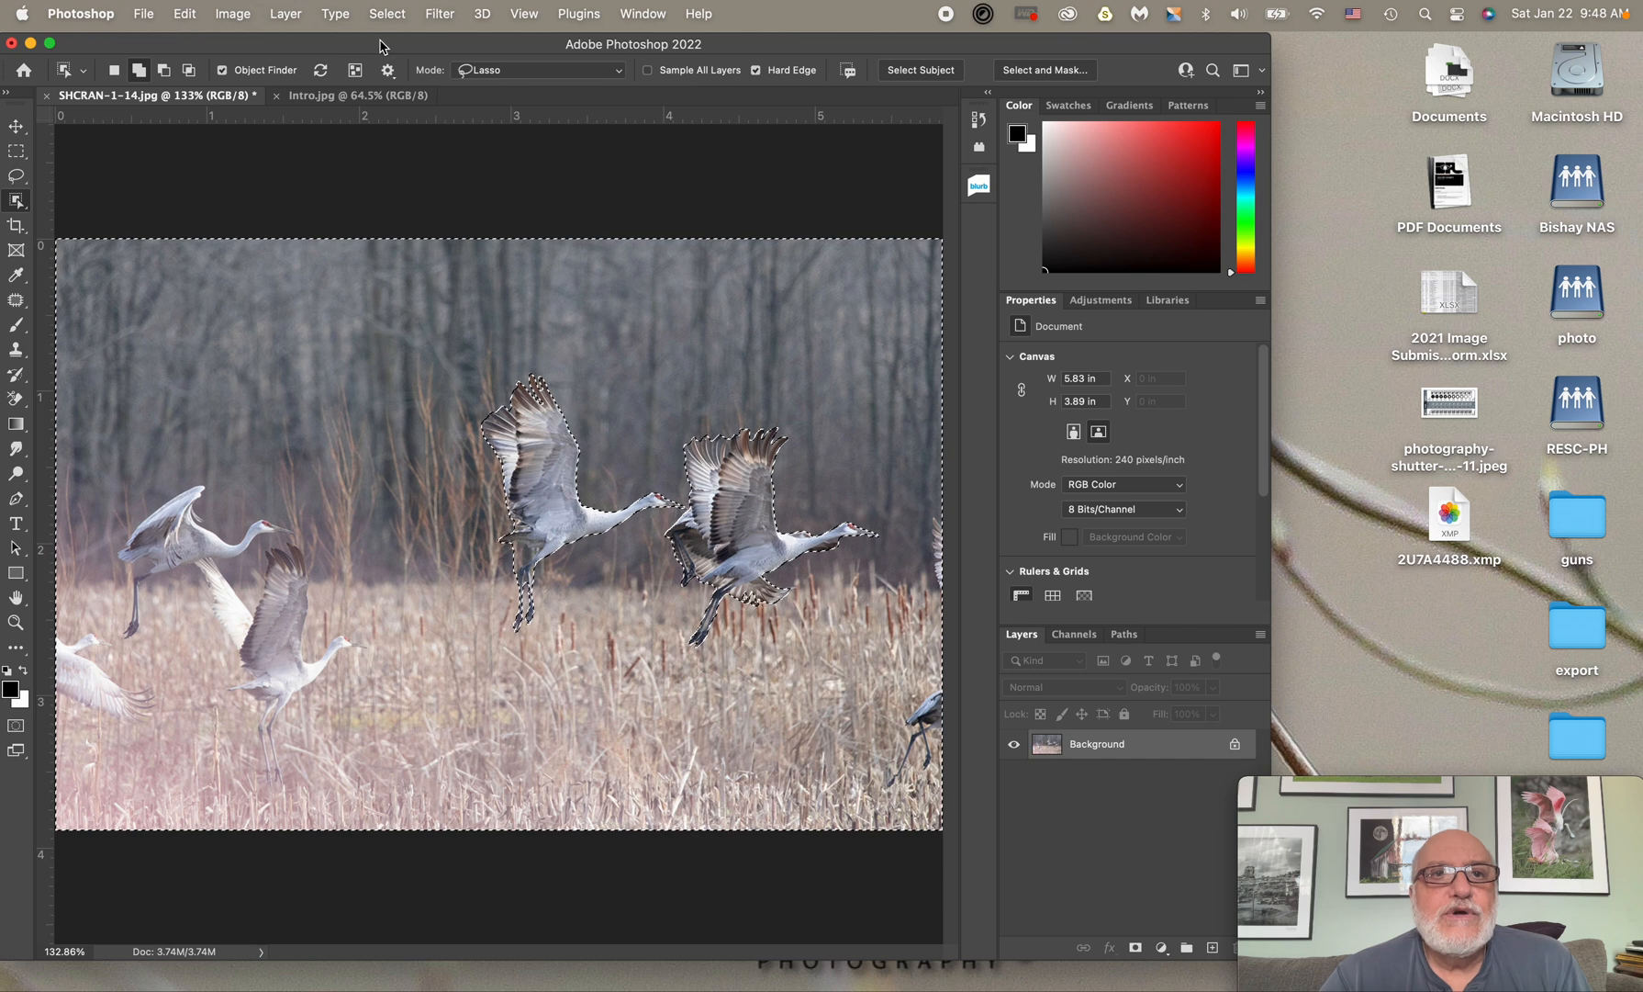
Add a Black & White adjustment layer to the inverted selection around the cranes, keeping the default layer name and settings.
{"action": "left_click", "coordinate": [285, 14]}
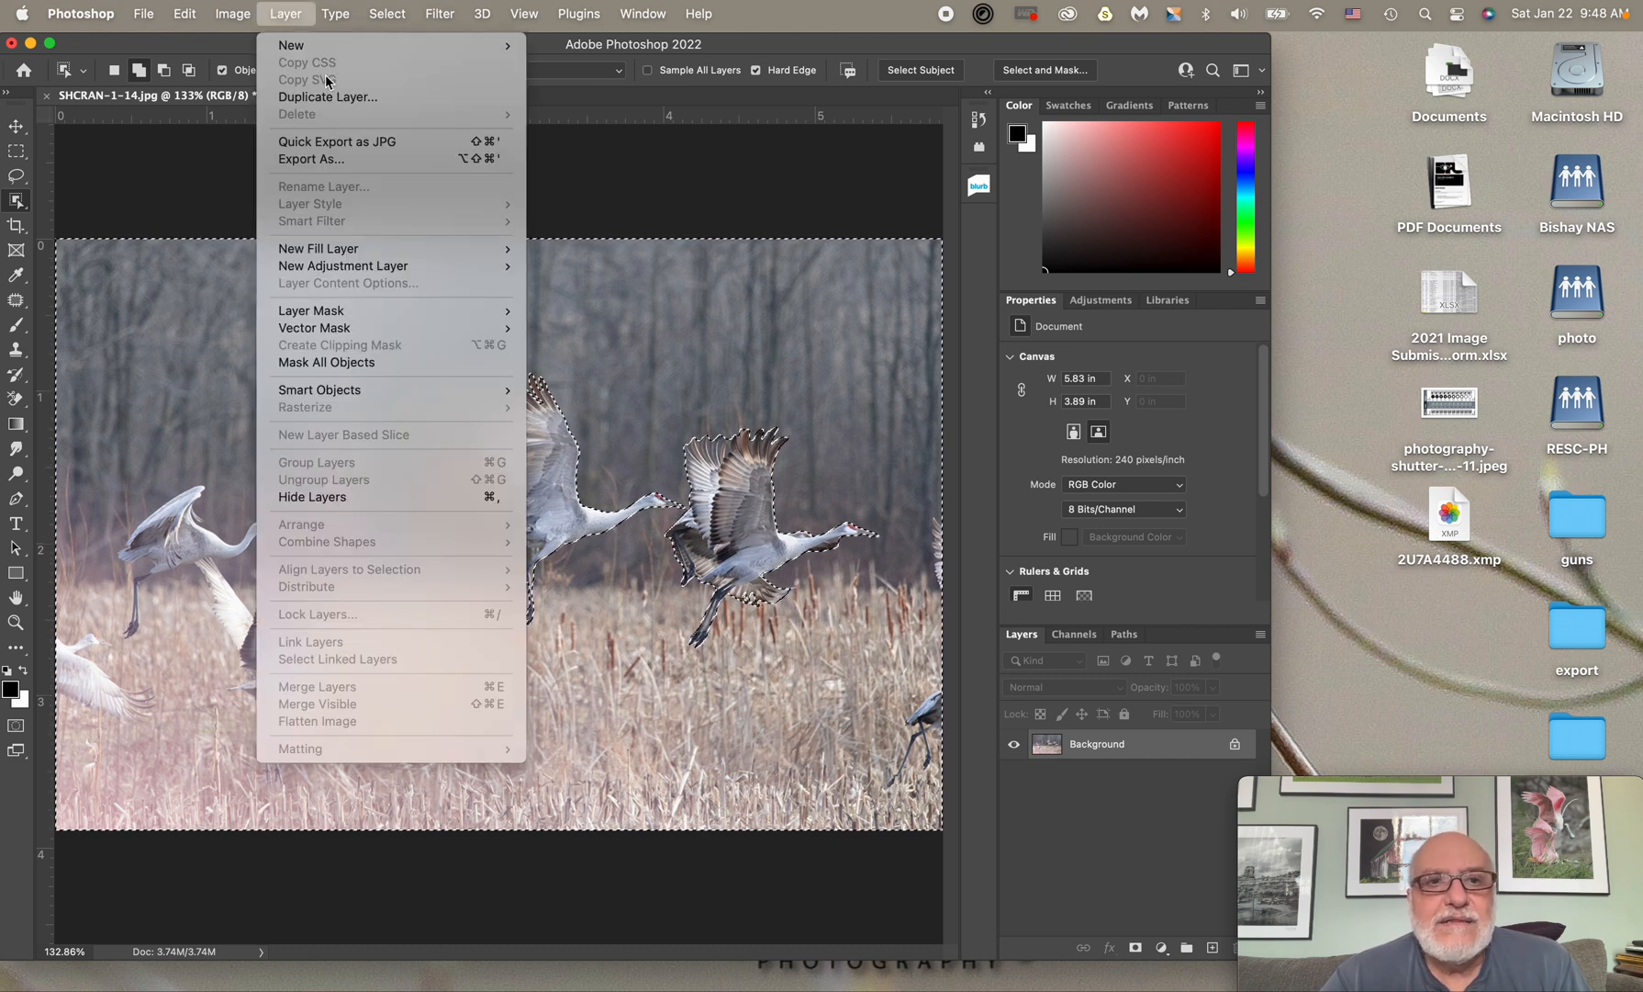
{"action": "mouse_move", "coordinate": [482, 266]}
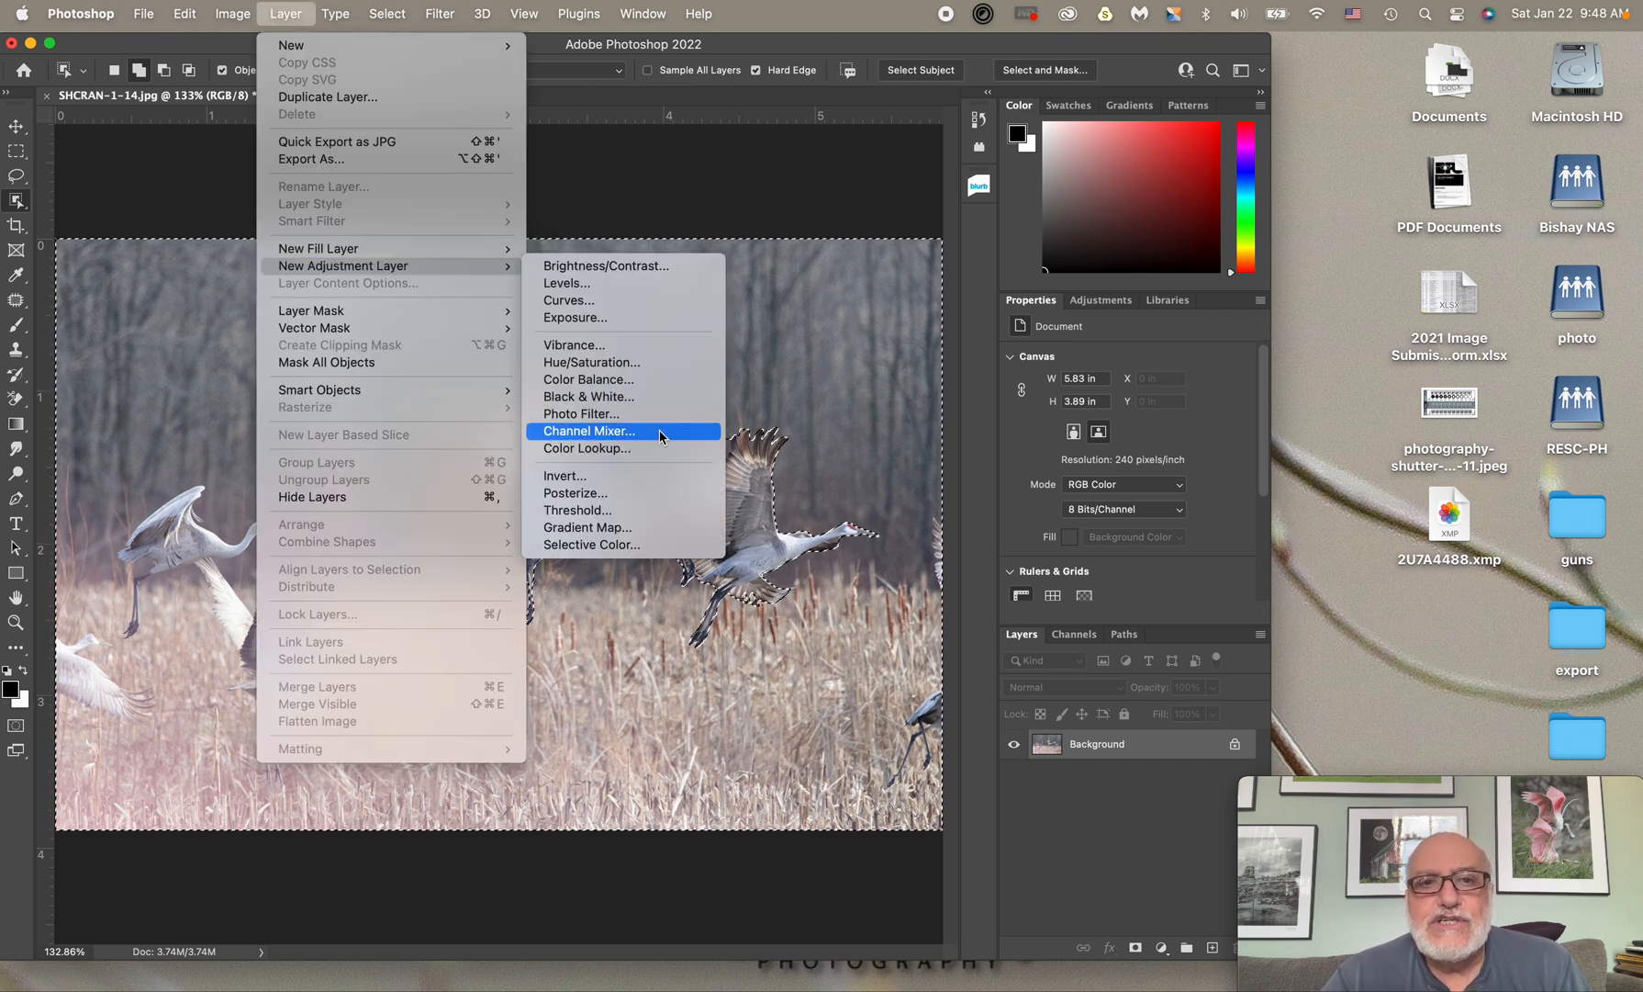
{"action": "left_click", "coordinate": [597, 397]}
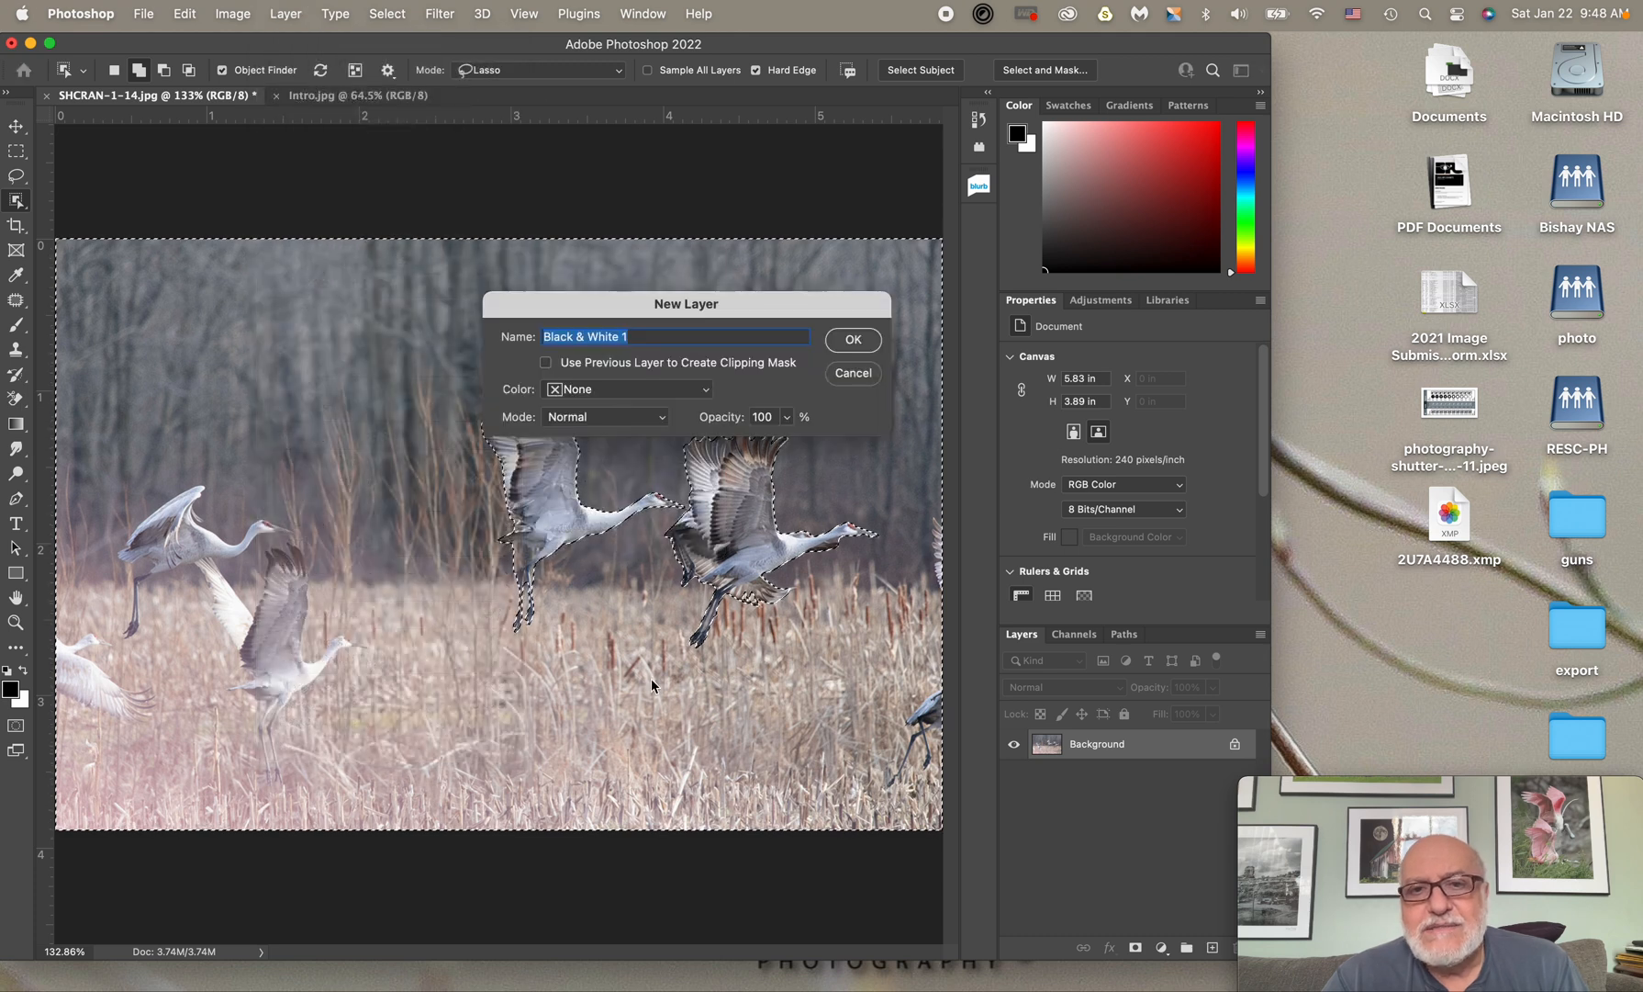
{"action": "left_click", "coordinate": [853, 338]}
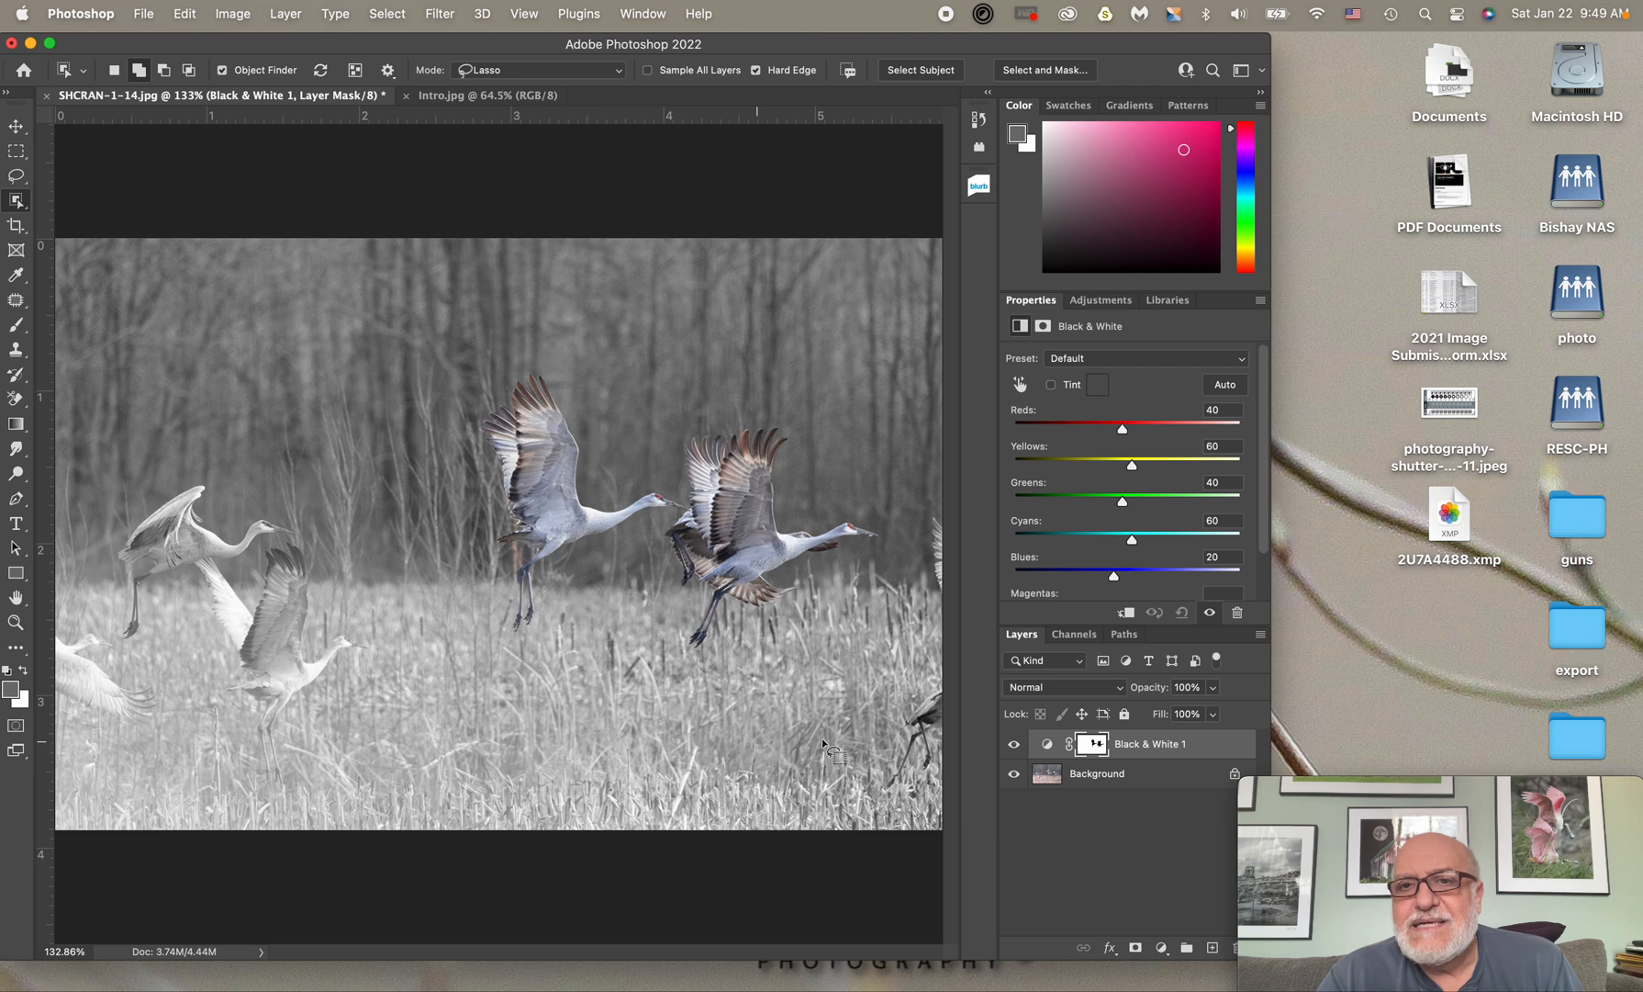
Set the Black & White layer mask's density to 89% and its feather to 0.2 px.
{"action": "left_click", "coordinate": [1079, 781]}
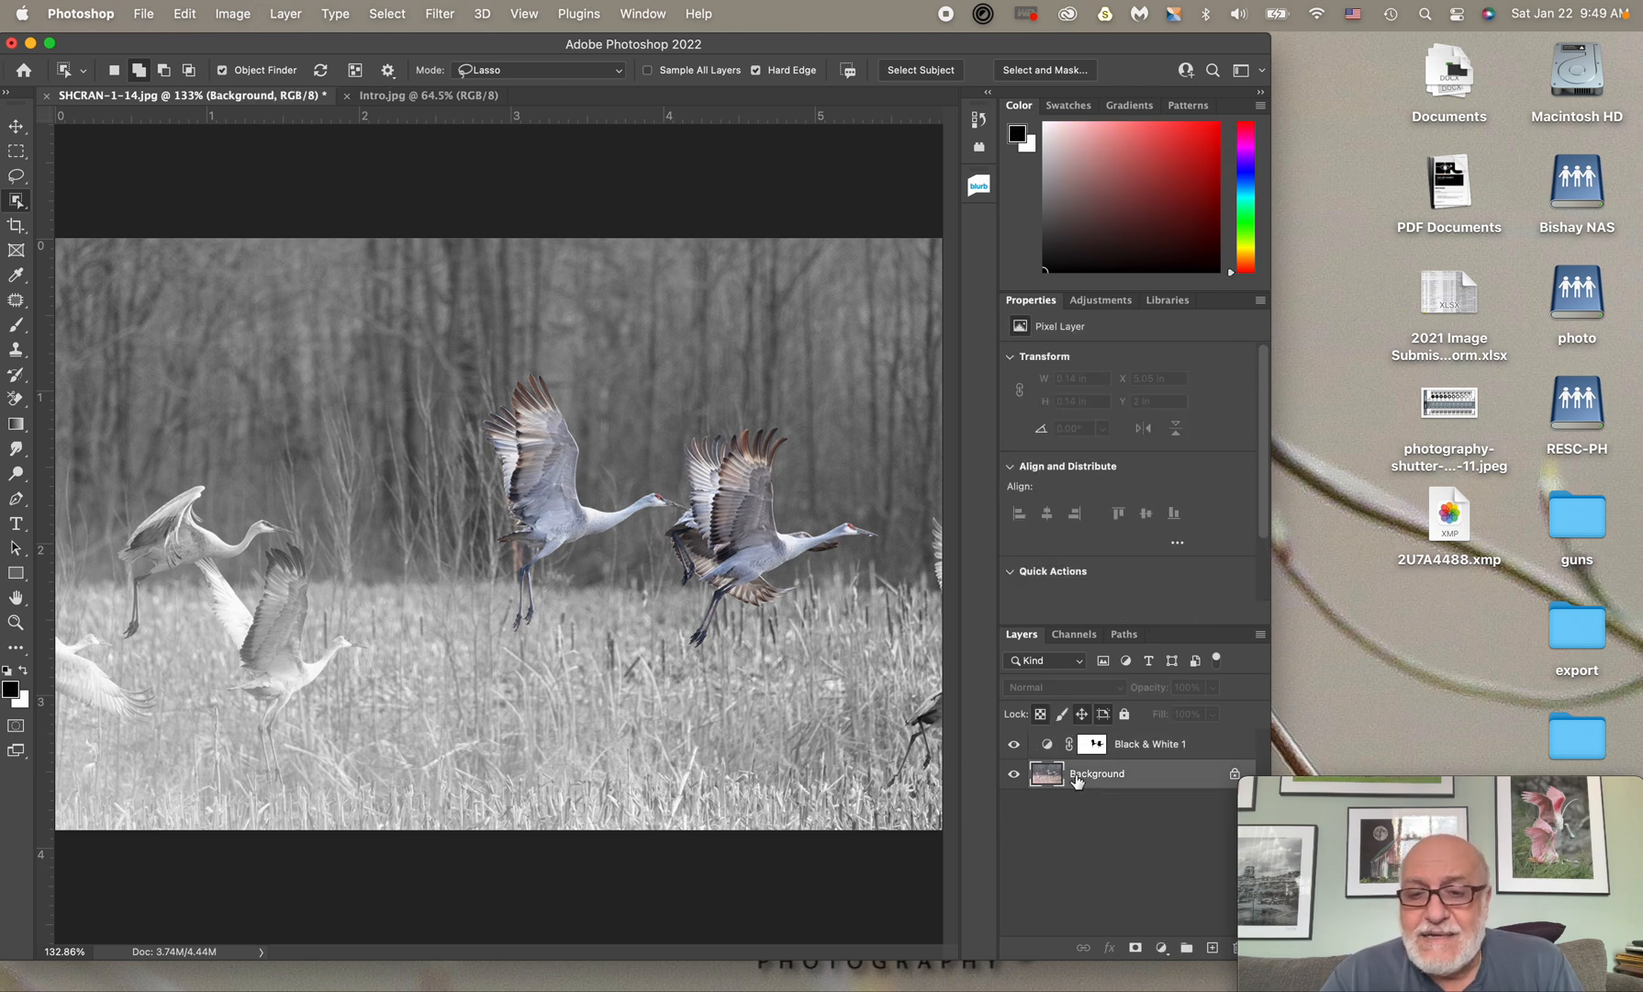
{"action": "left_click", "coordinate": [1105, 750]}
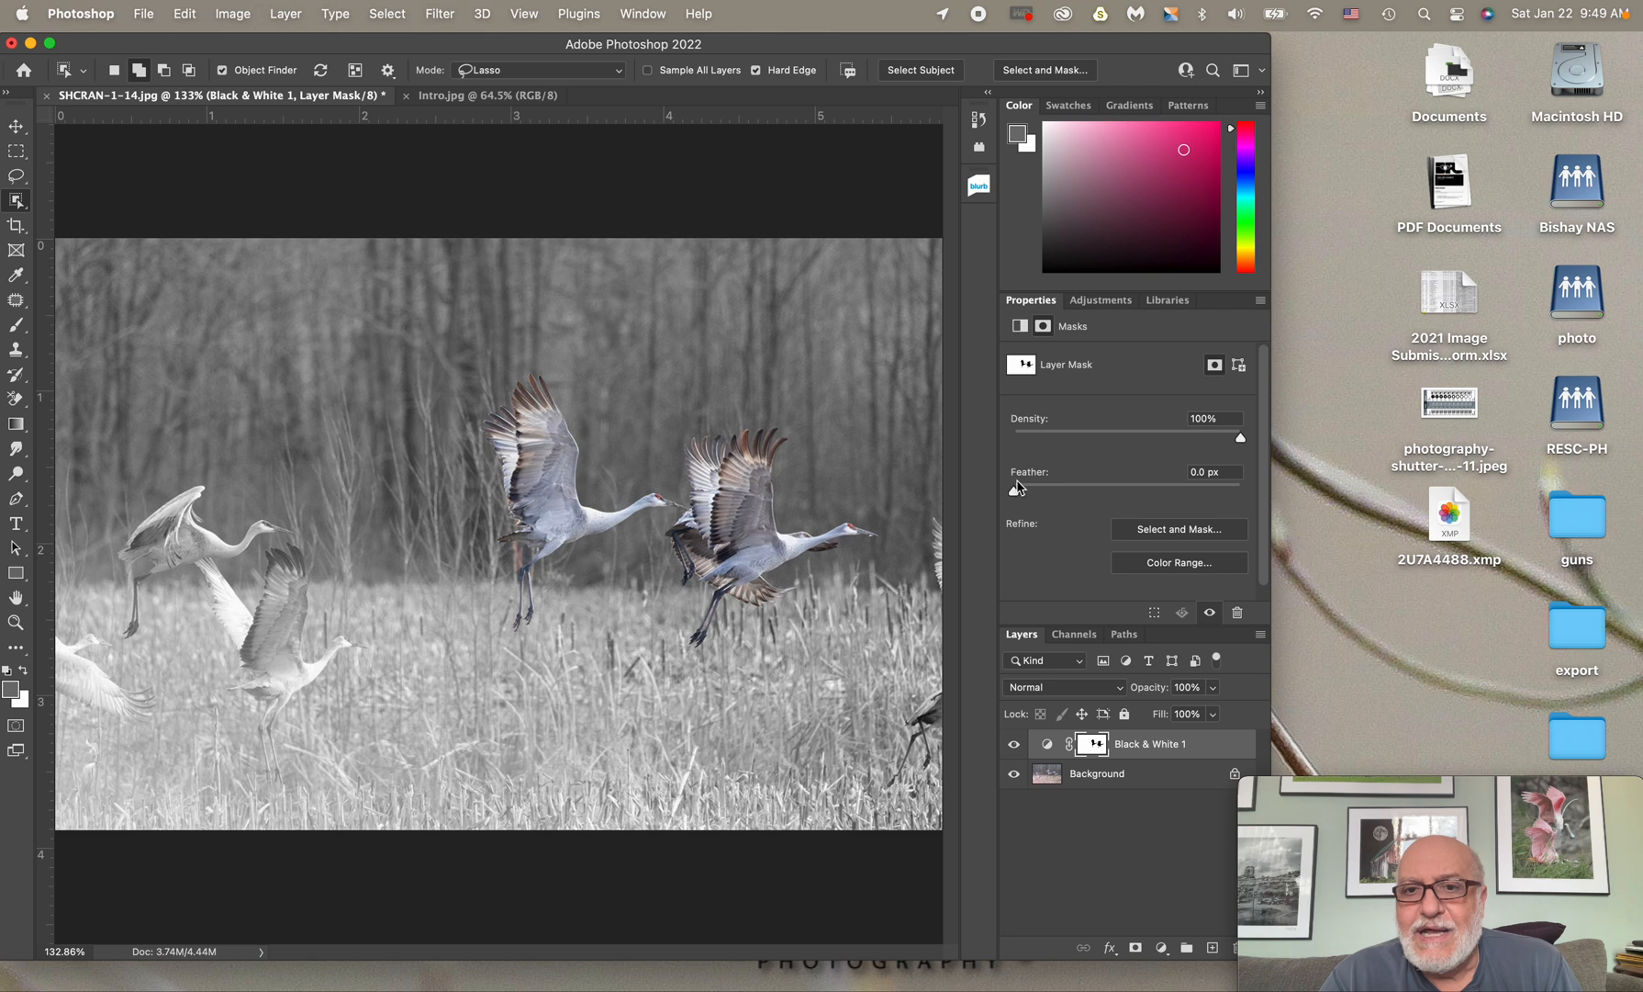
{"action": "mouse_move", "coordinate": [1242, 443]}
{"action": "left_mouse_down"}
{"action": "mouse_move", "coordinate": [1089, 442]}
{"action": "mouse_move", "coordinate": [1215, 441]}
{"action": "left_mouse_up"}
{"action": "mouse_move", "coordinate": [1013, 495]}
{"action": "left_mouse_down"}
{"action": "mouse_move", "coordinate": [1186, 493]}
{"action": "mouse_move", "coordinate": [1020, 500]}
{"action": "left_mouse_up"}
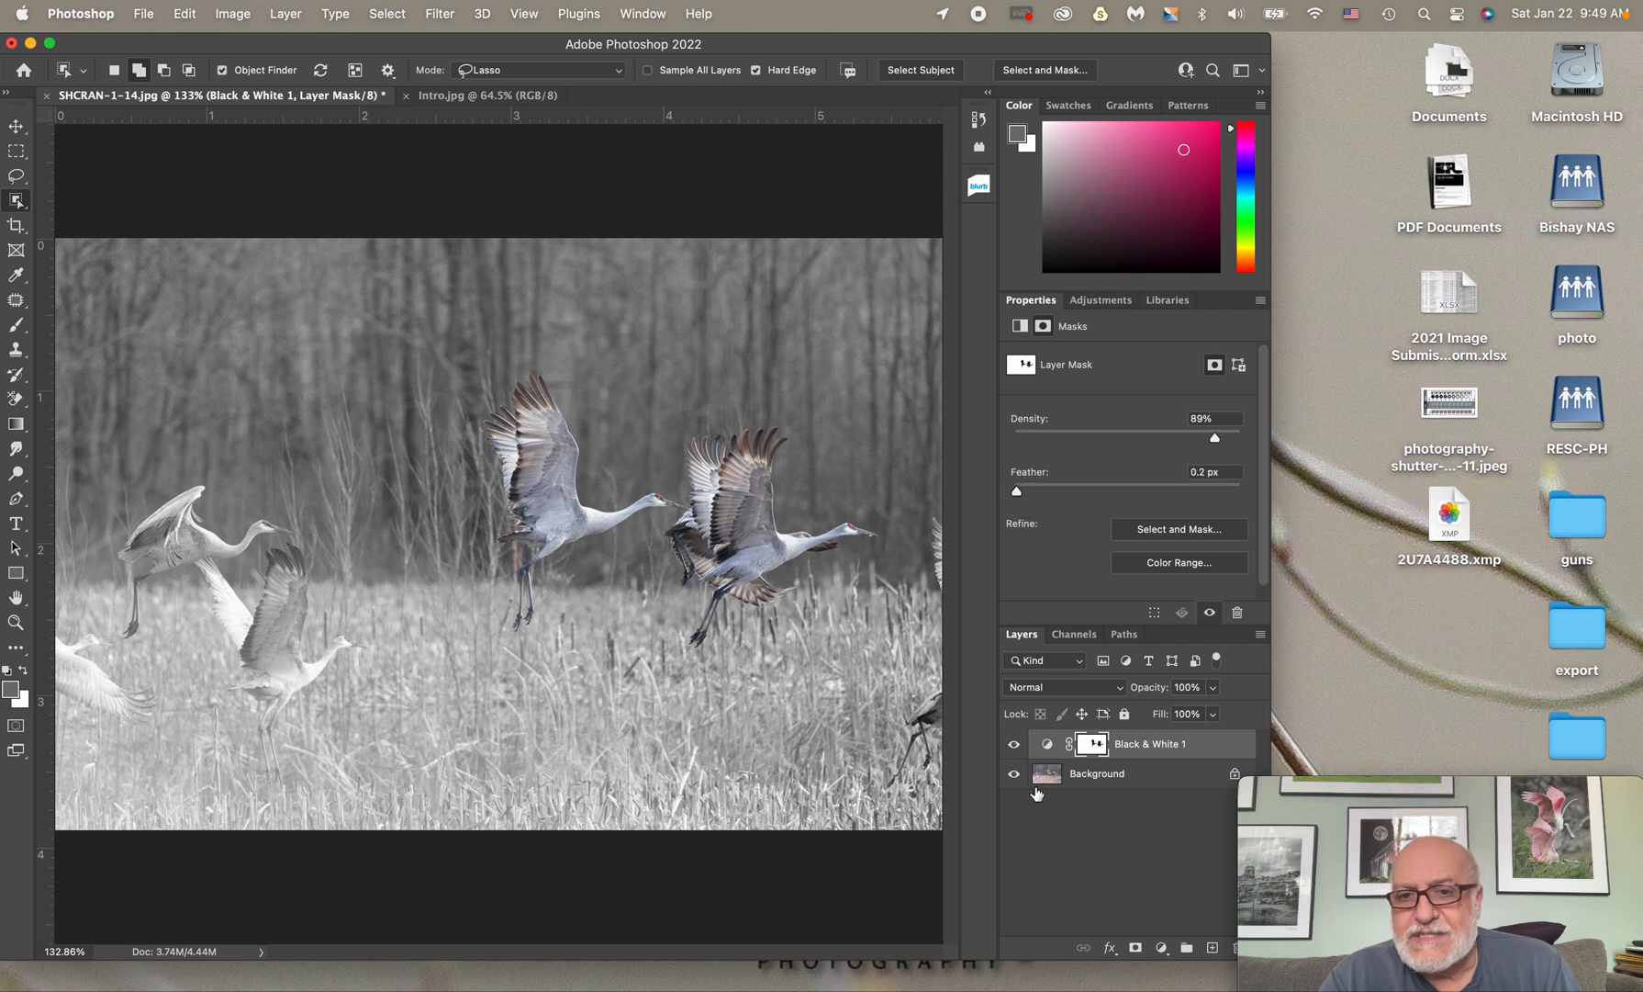
On the Background layer, select the middle crane and the crane pair ahead of it with the Object Selection tool.
{"action": "left_click", "coordinate": [1039, 781]}
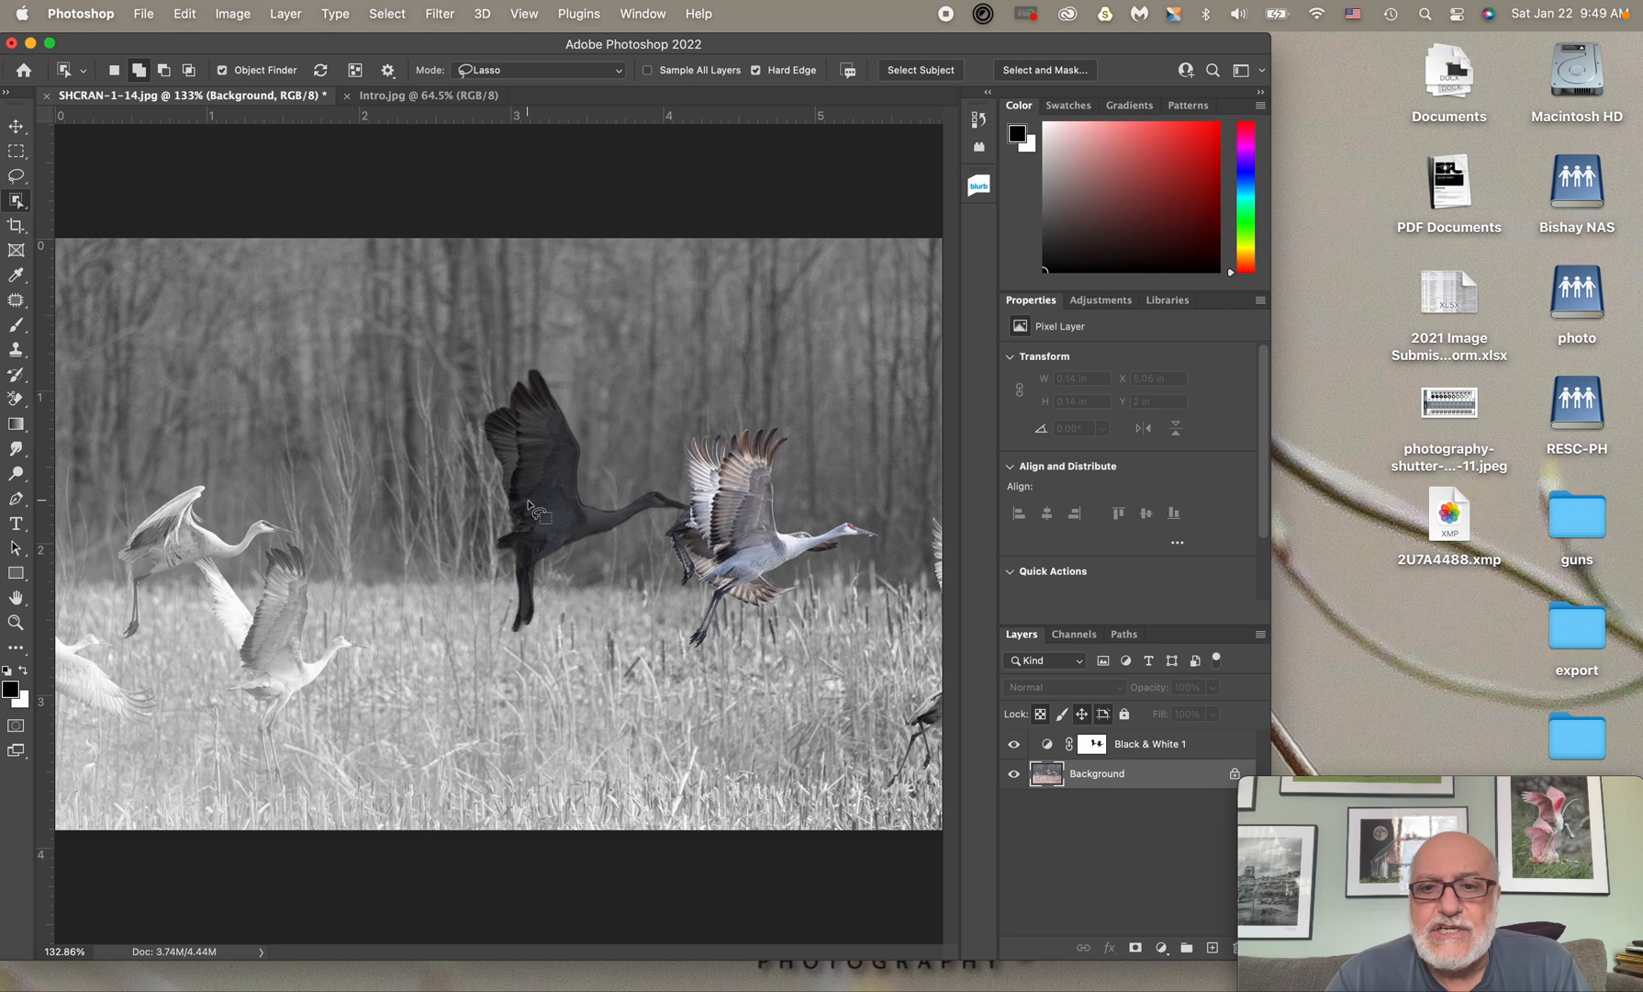
{"action": "left_click", "coordinate": [555, 497]}
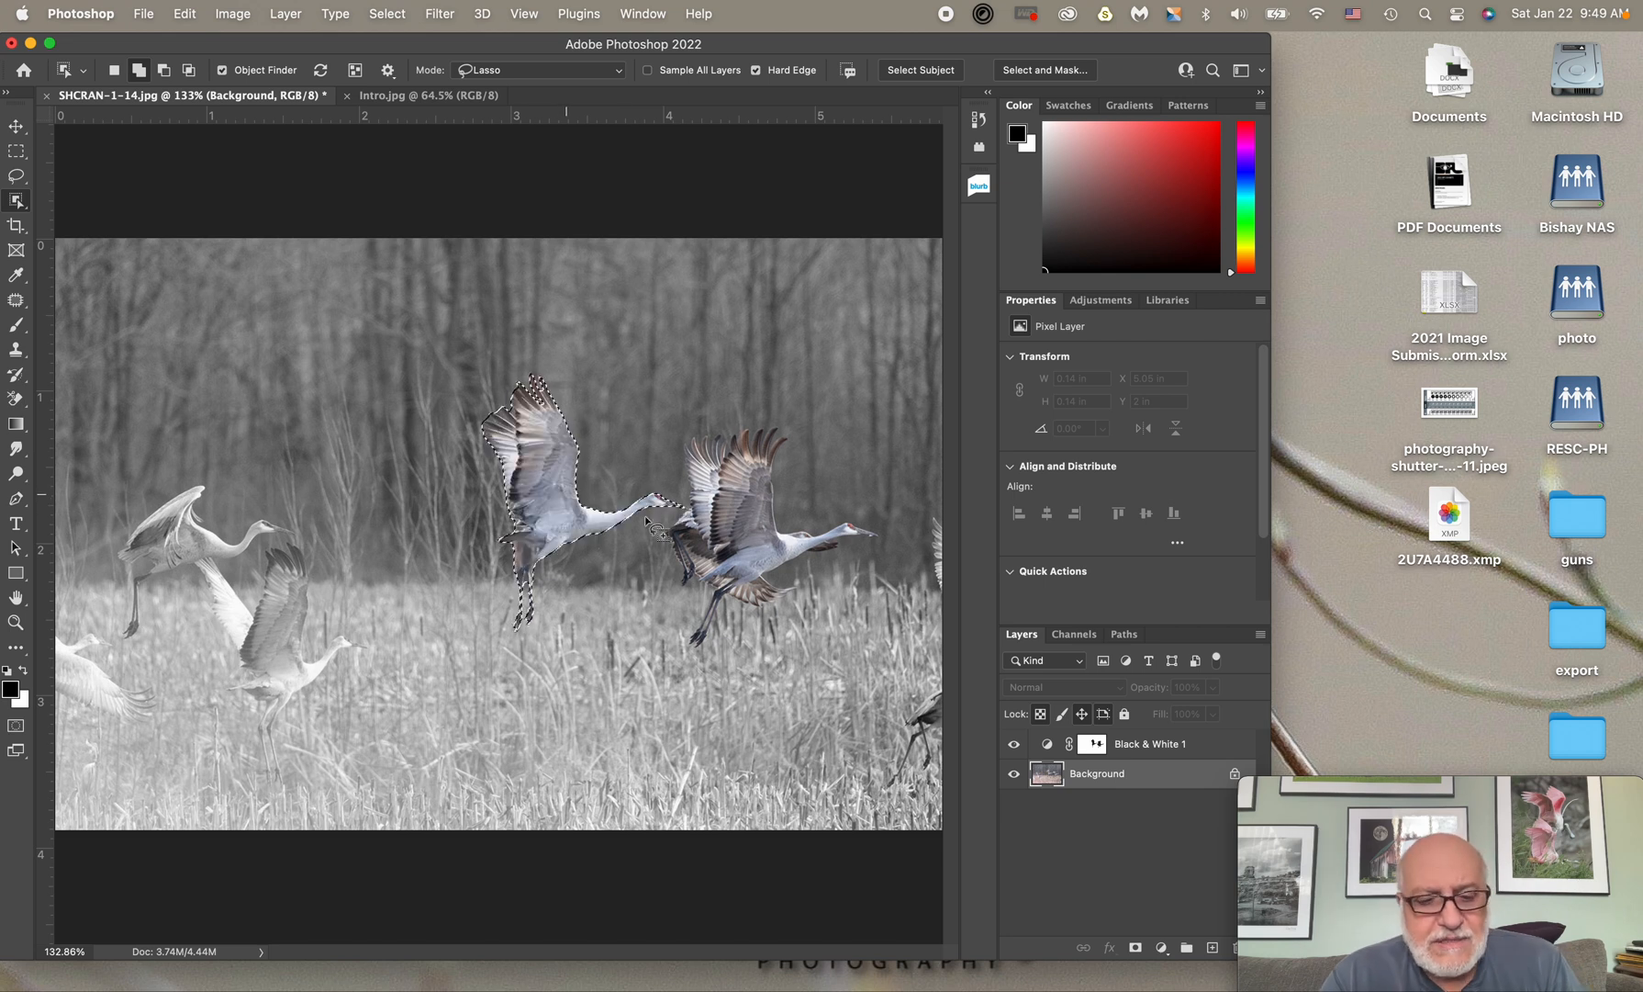
{"action": "left_click", "coordinate": [749, 539]}
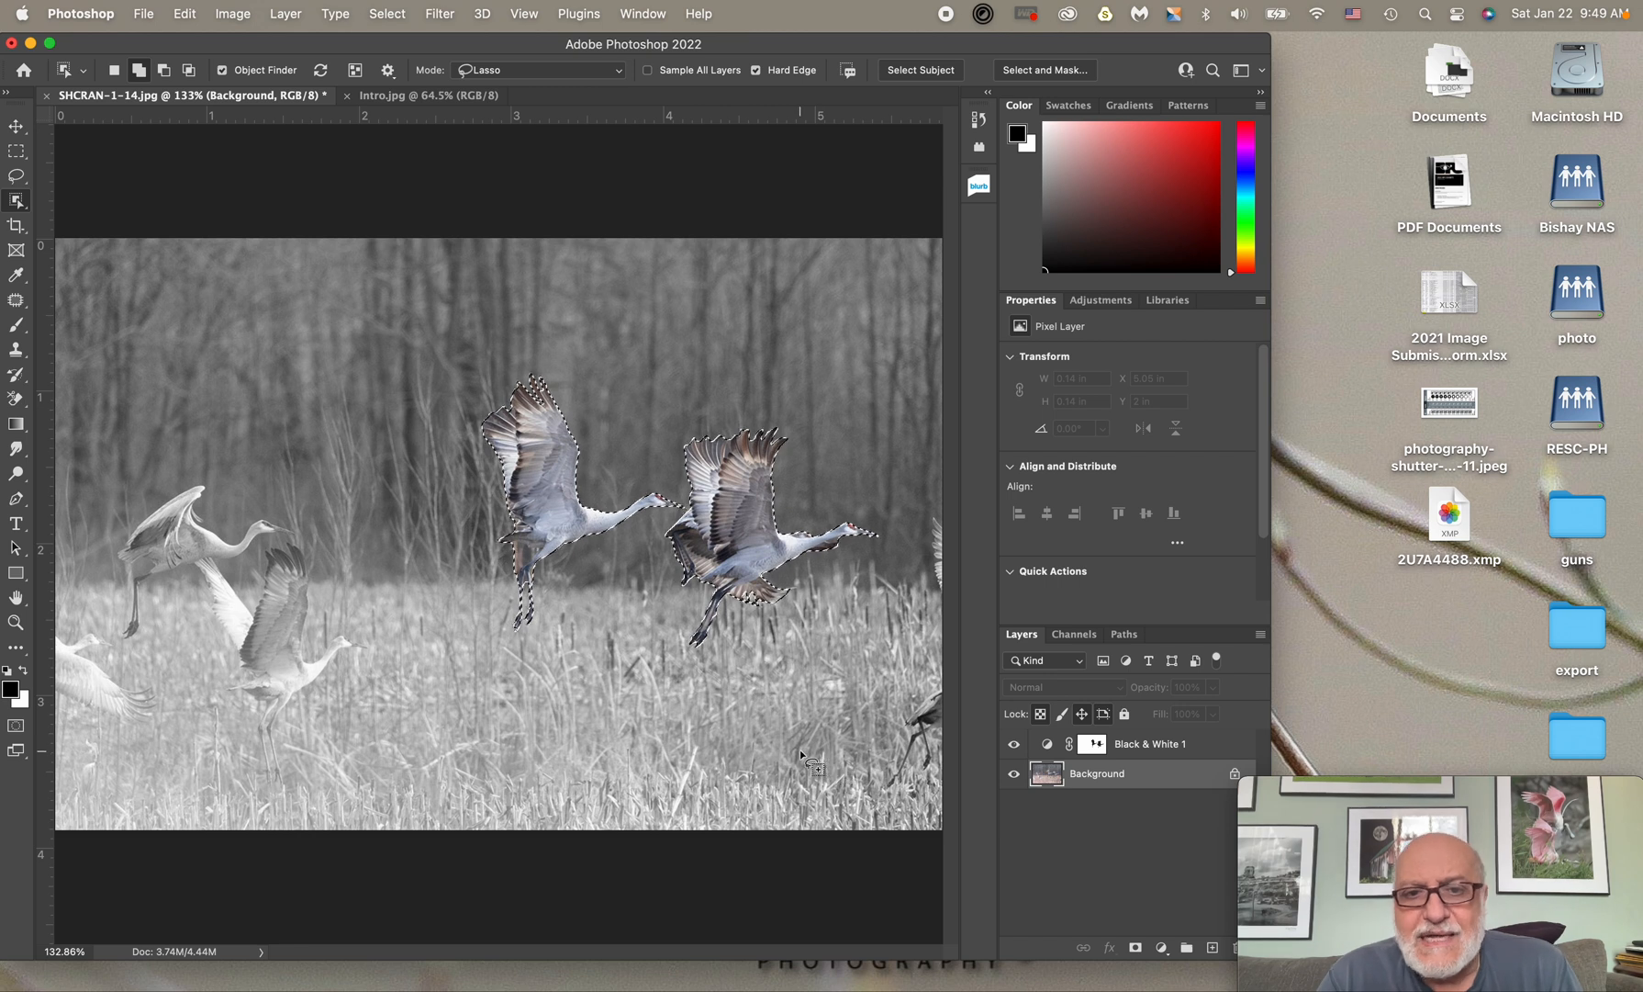
Add a Color Balance adjustment layer to the selected cranes and set its midtones to +37 red, +28 green and +24 blue.
{"action": "left_click", "coordinate": [286, 14]}
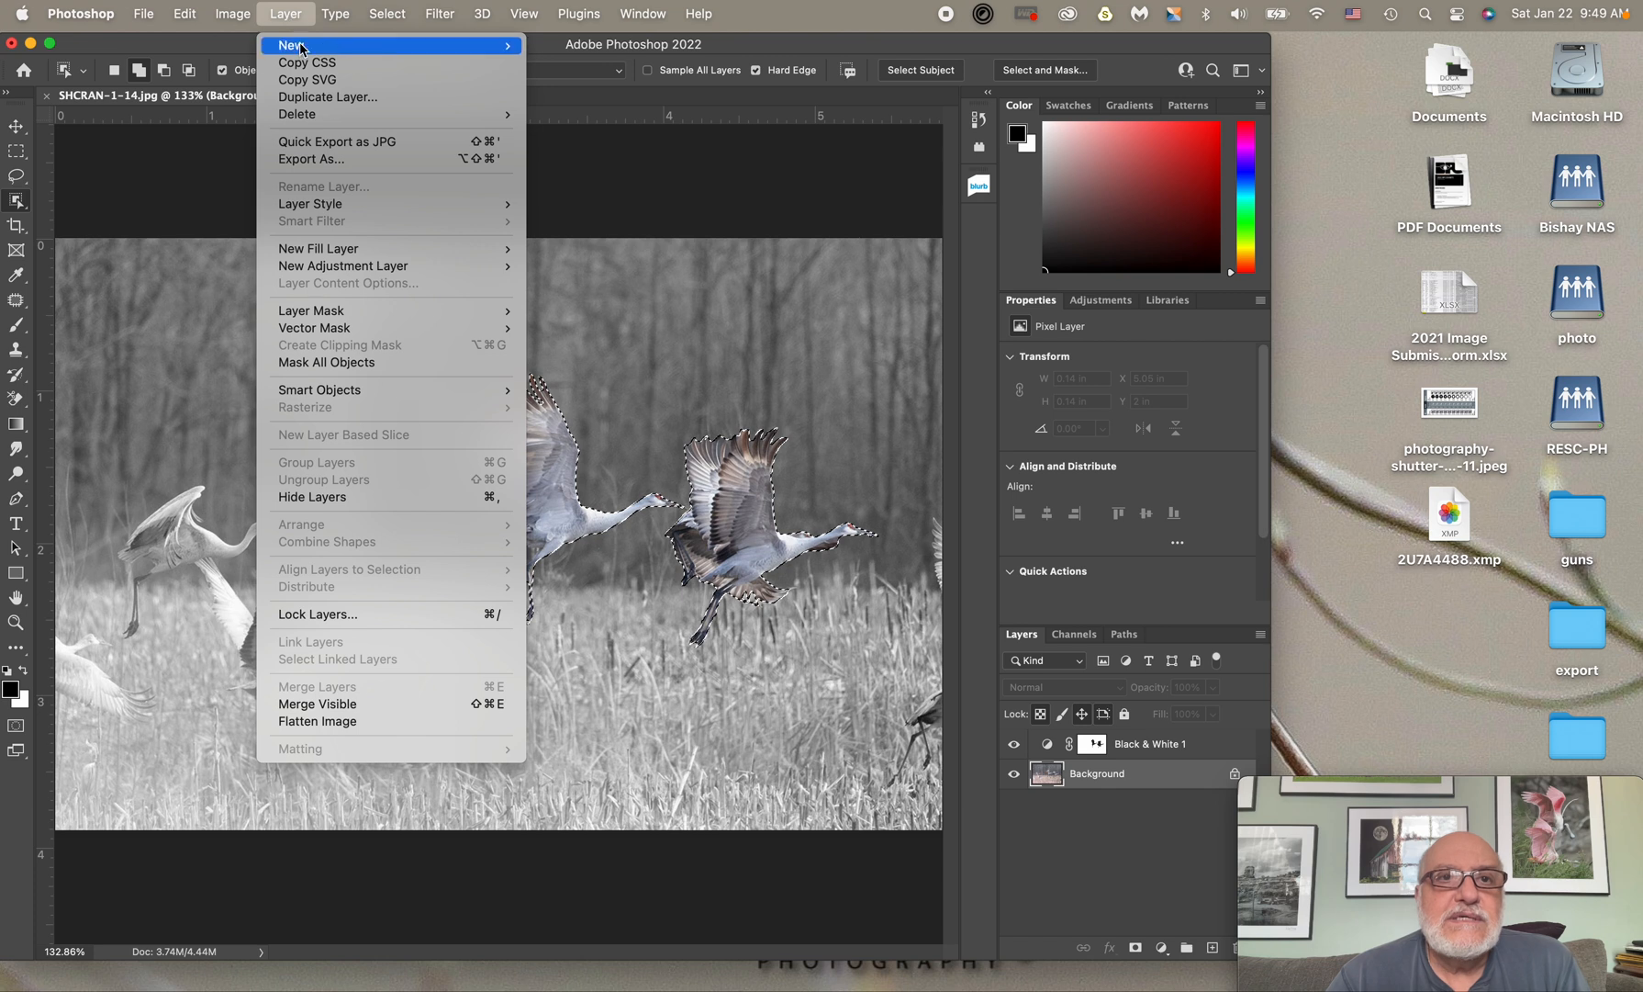
{"action": "mouse_move", "coordinate": [428, 266]}
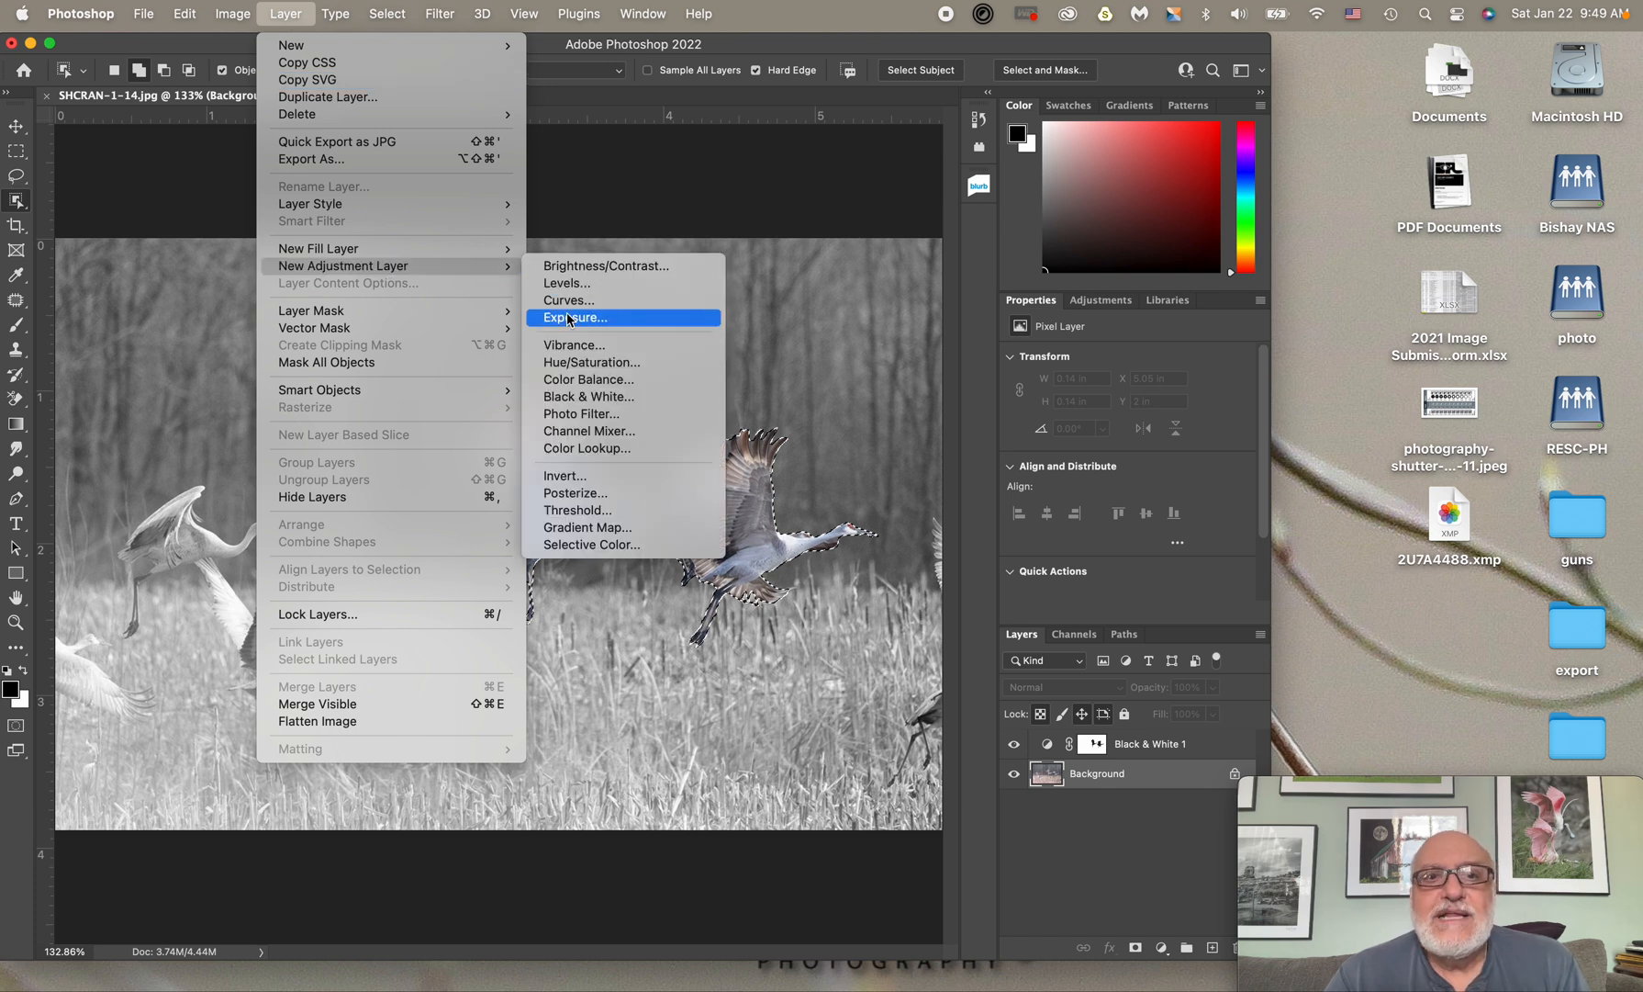
{"action": "left_click", "coordinate": [613, 385]}
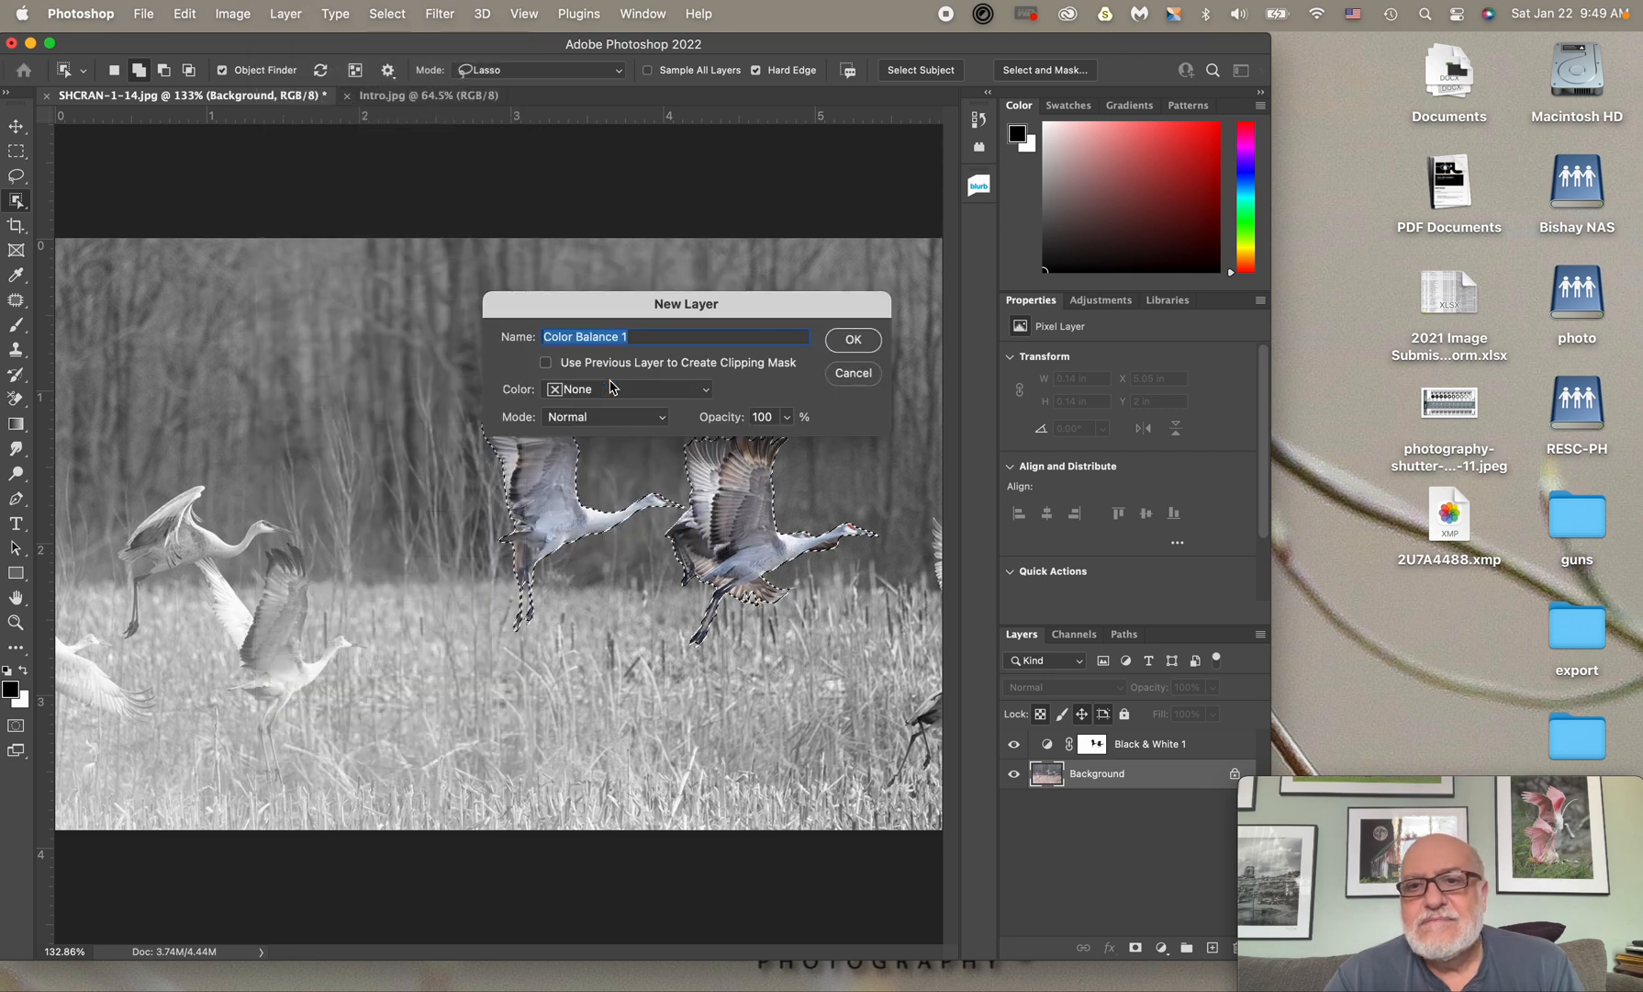
{"action": "left_click", "coordinate": [851, 349]}
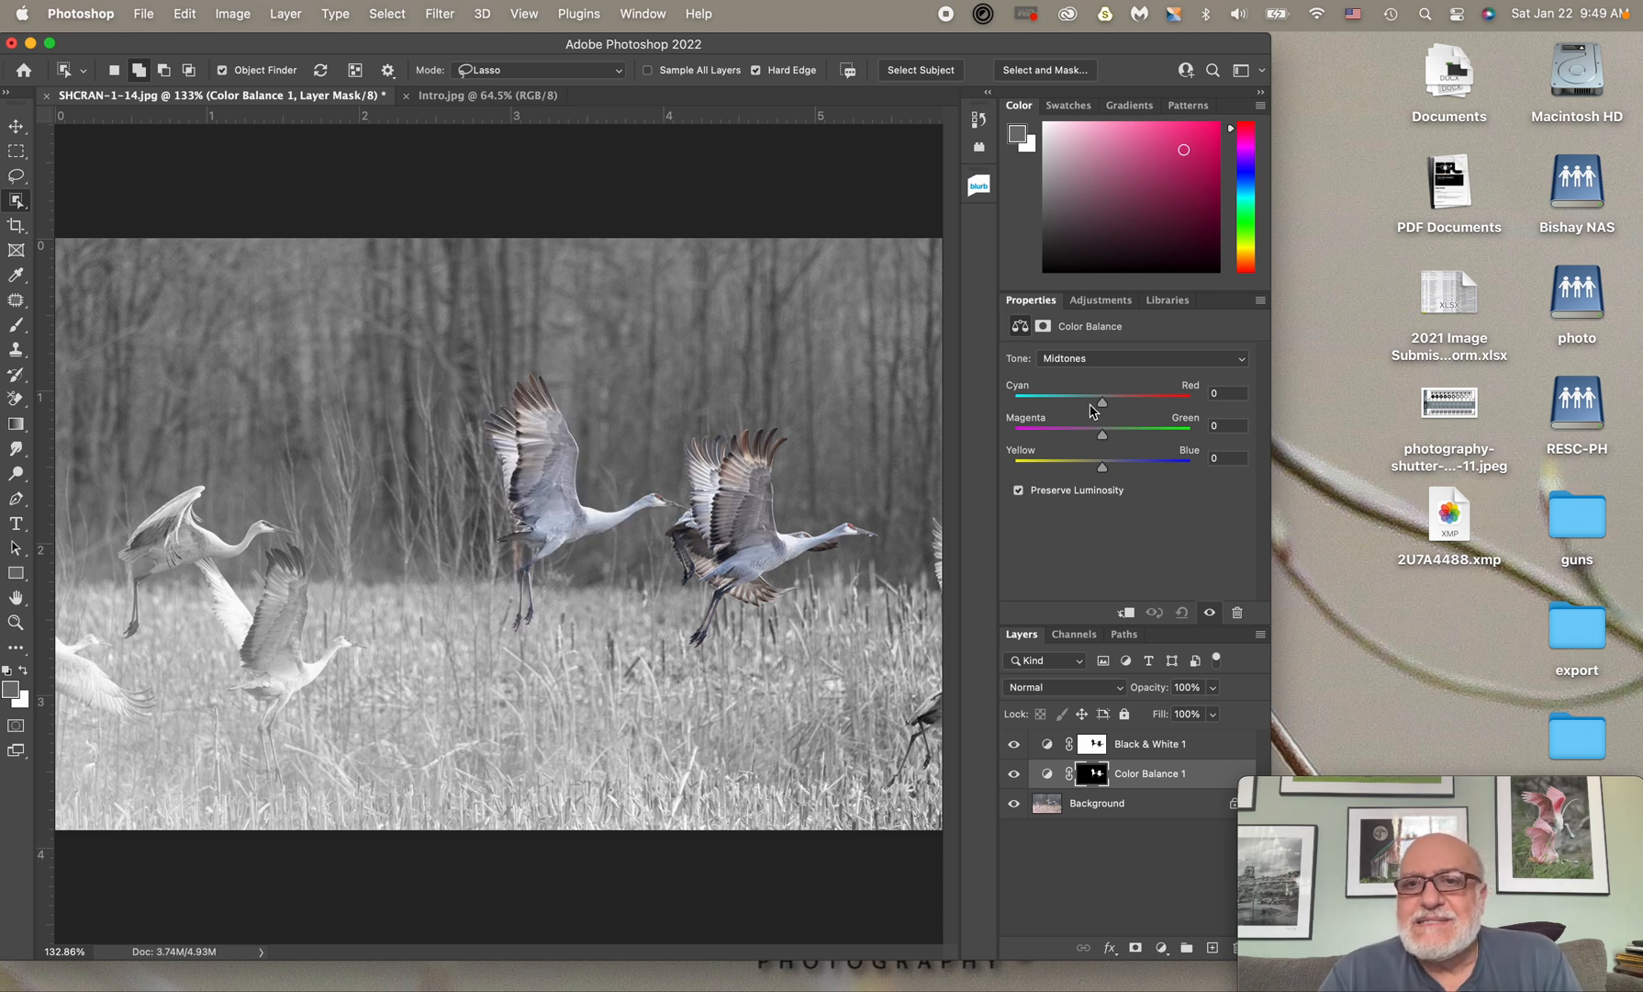
{"action": "left_click_drag", "start_coordinate": [1101, 409], "coordinate": [1176, 435]}
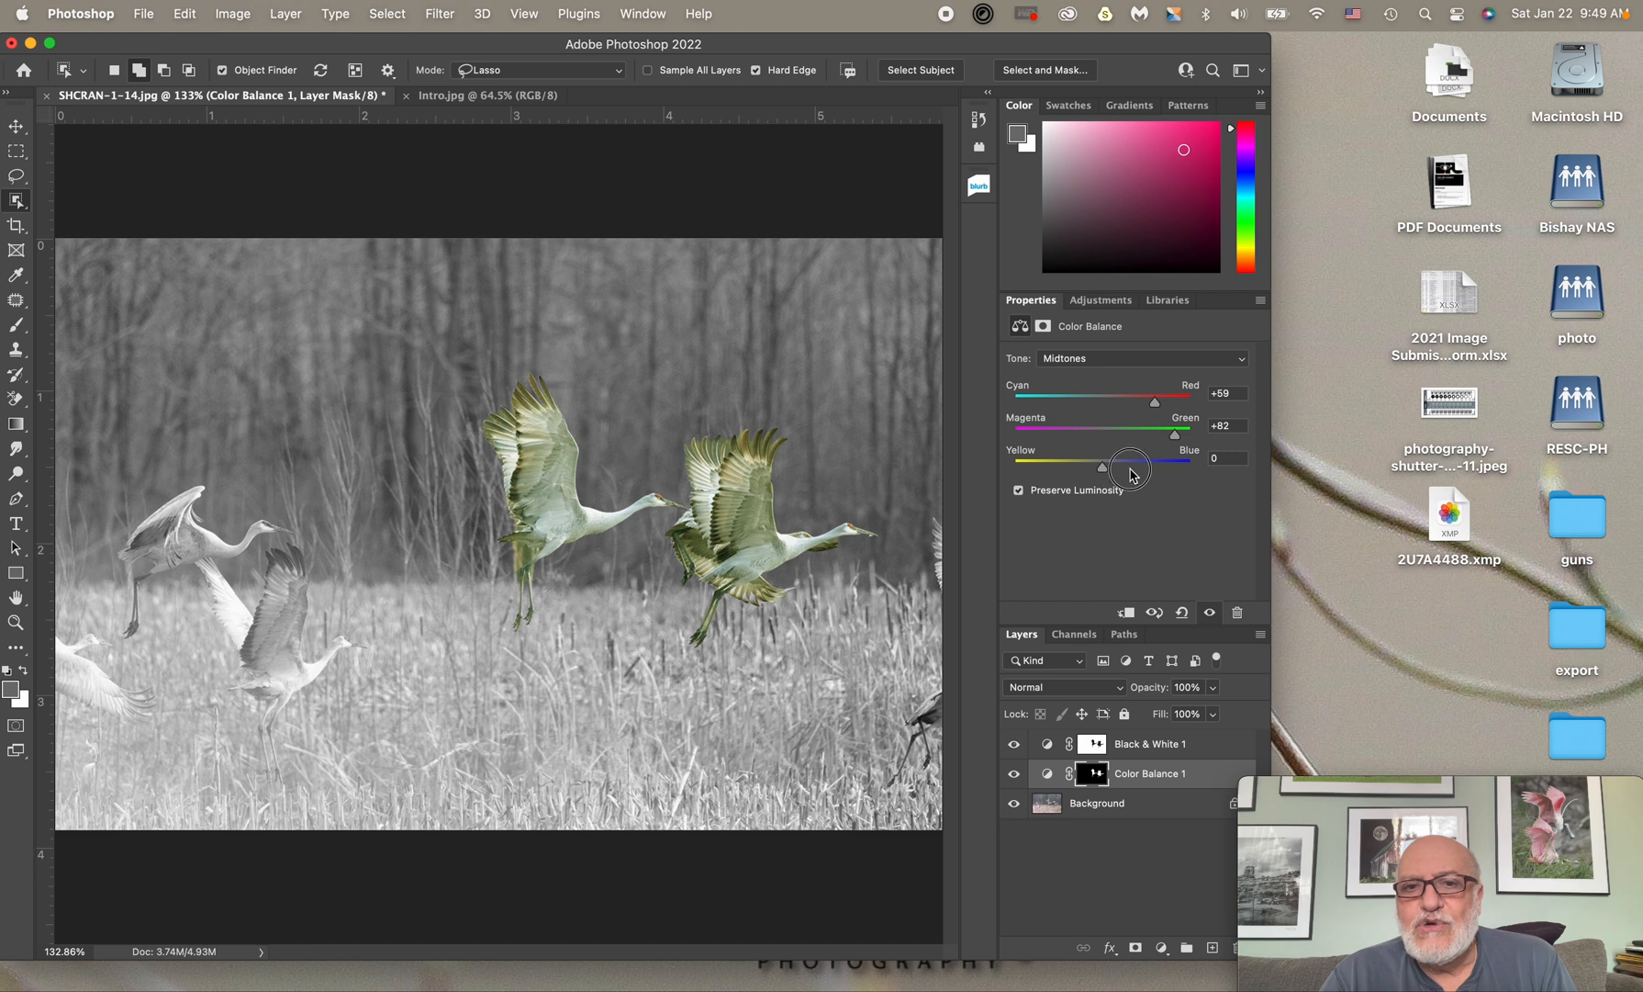
{"action": "left_click_drag", "start_coordinate": [1103, 469], "coordinate": [1137, 408]}
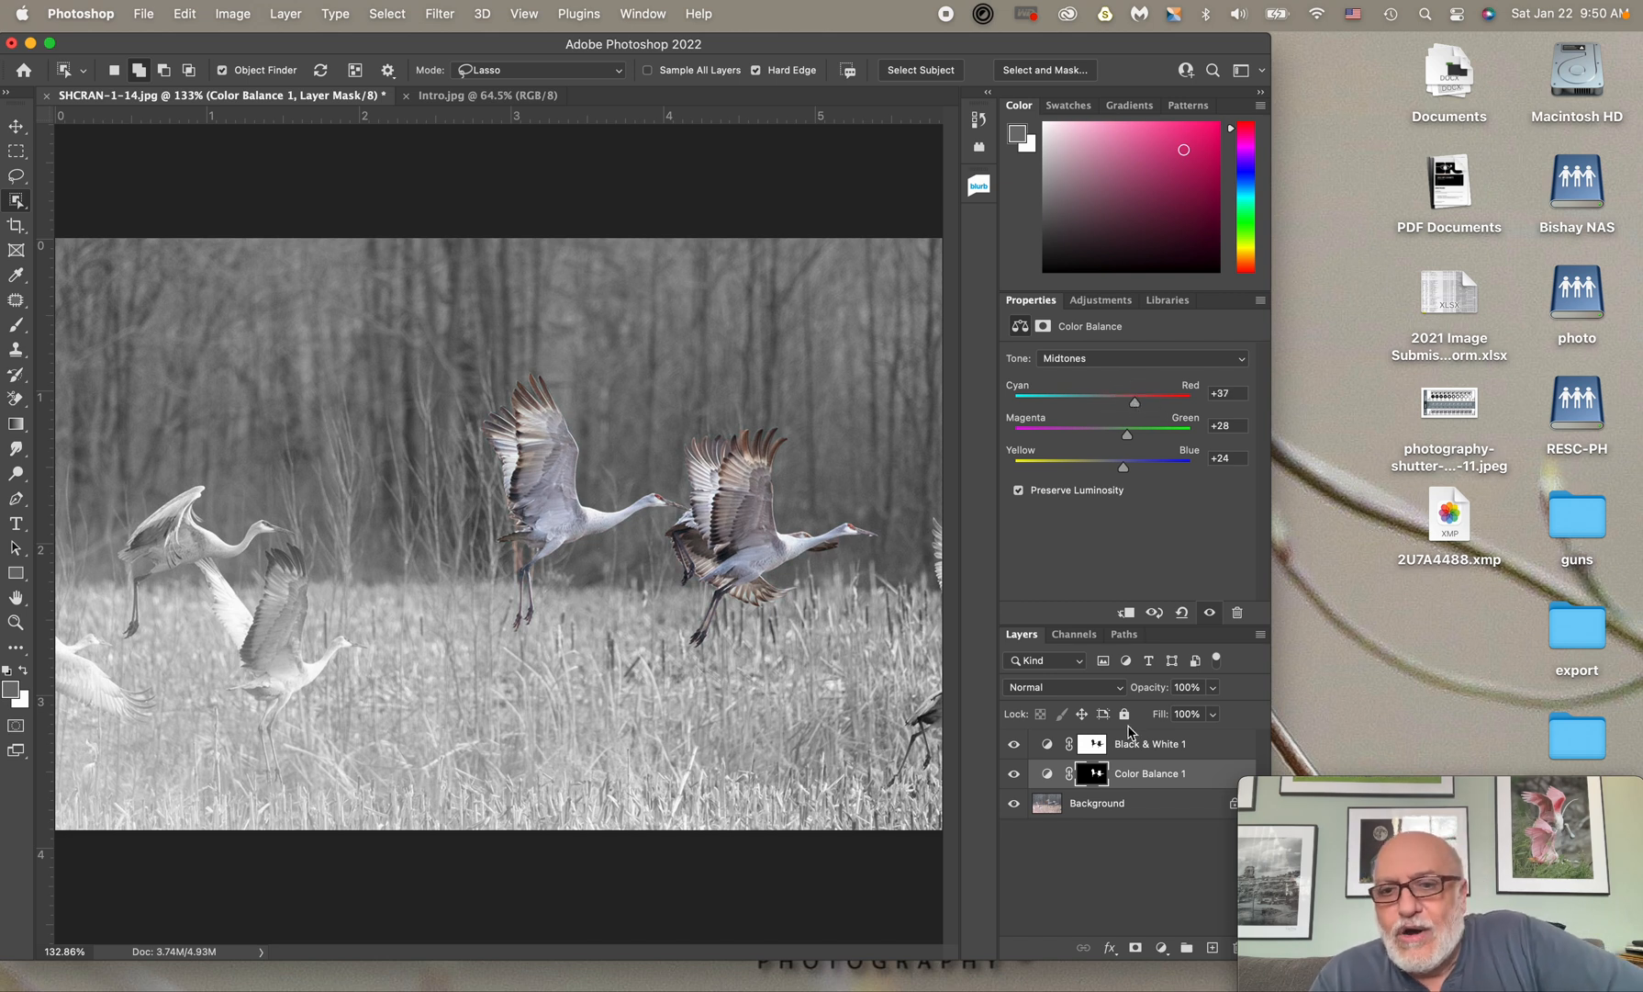
On the Background layer, select the three trailing cranes at the photo's left side with the Object Selection tool.
{"action": "left_click", "coordinate": [1081, 806]}
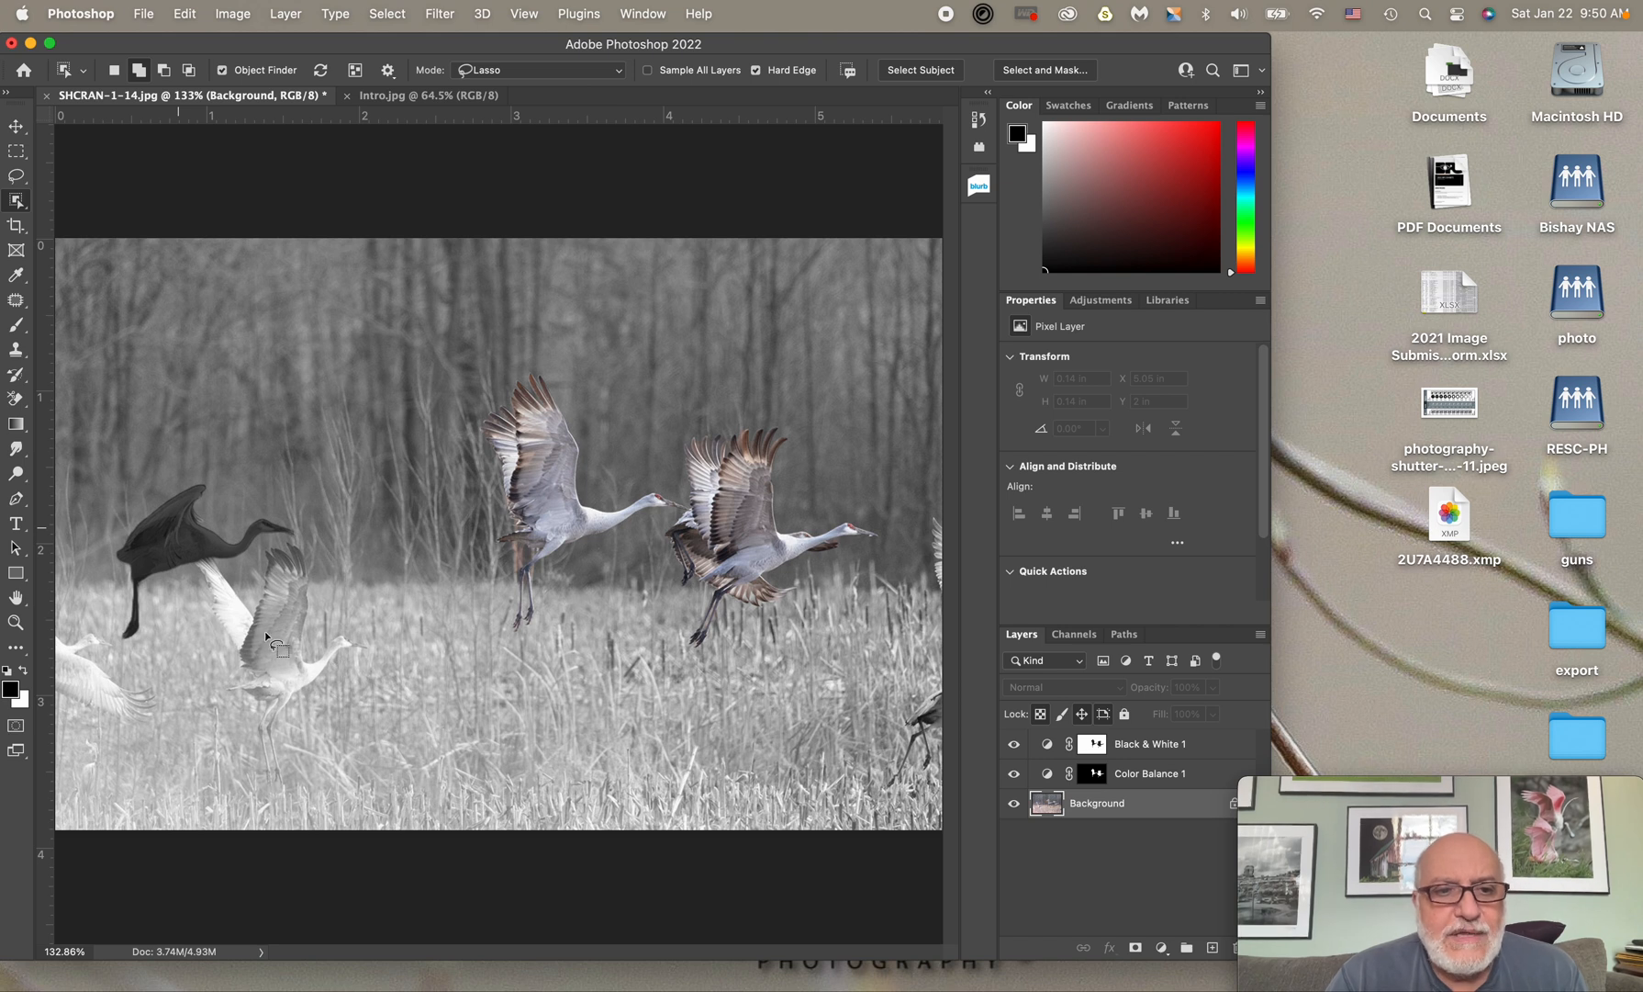
{"action": "left_click", "coordinate": [274, 665]}
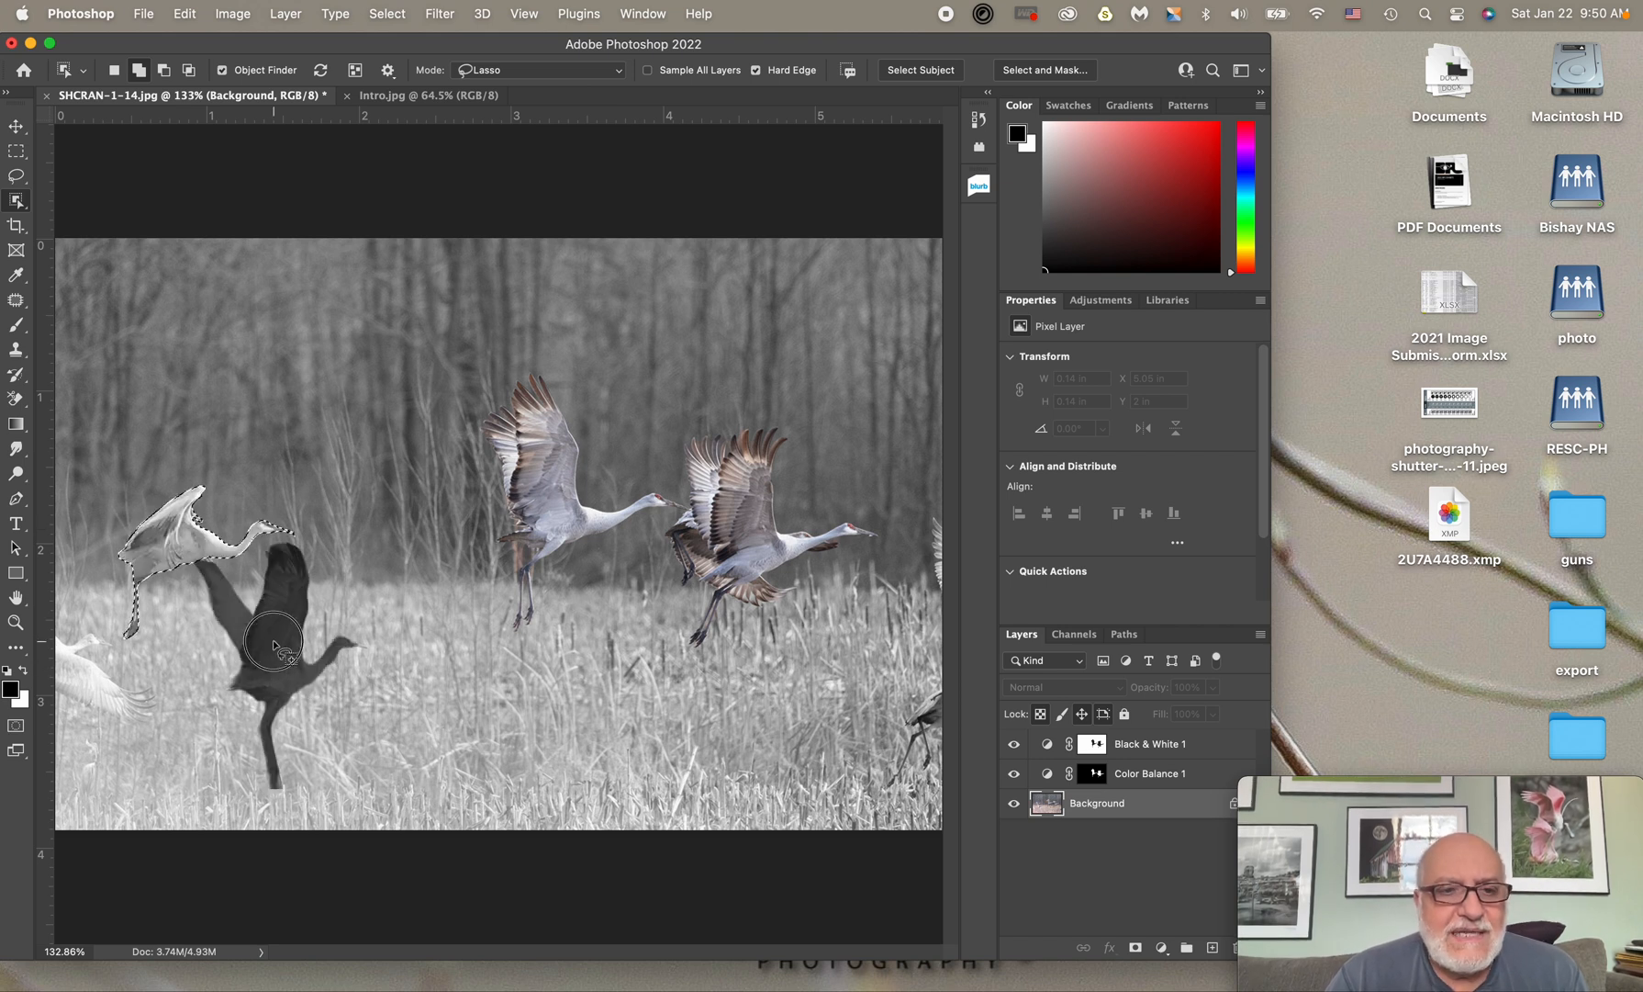
{"action": "left_click", "coordinate": [424, 712]}
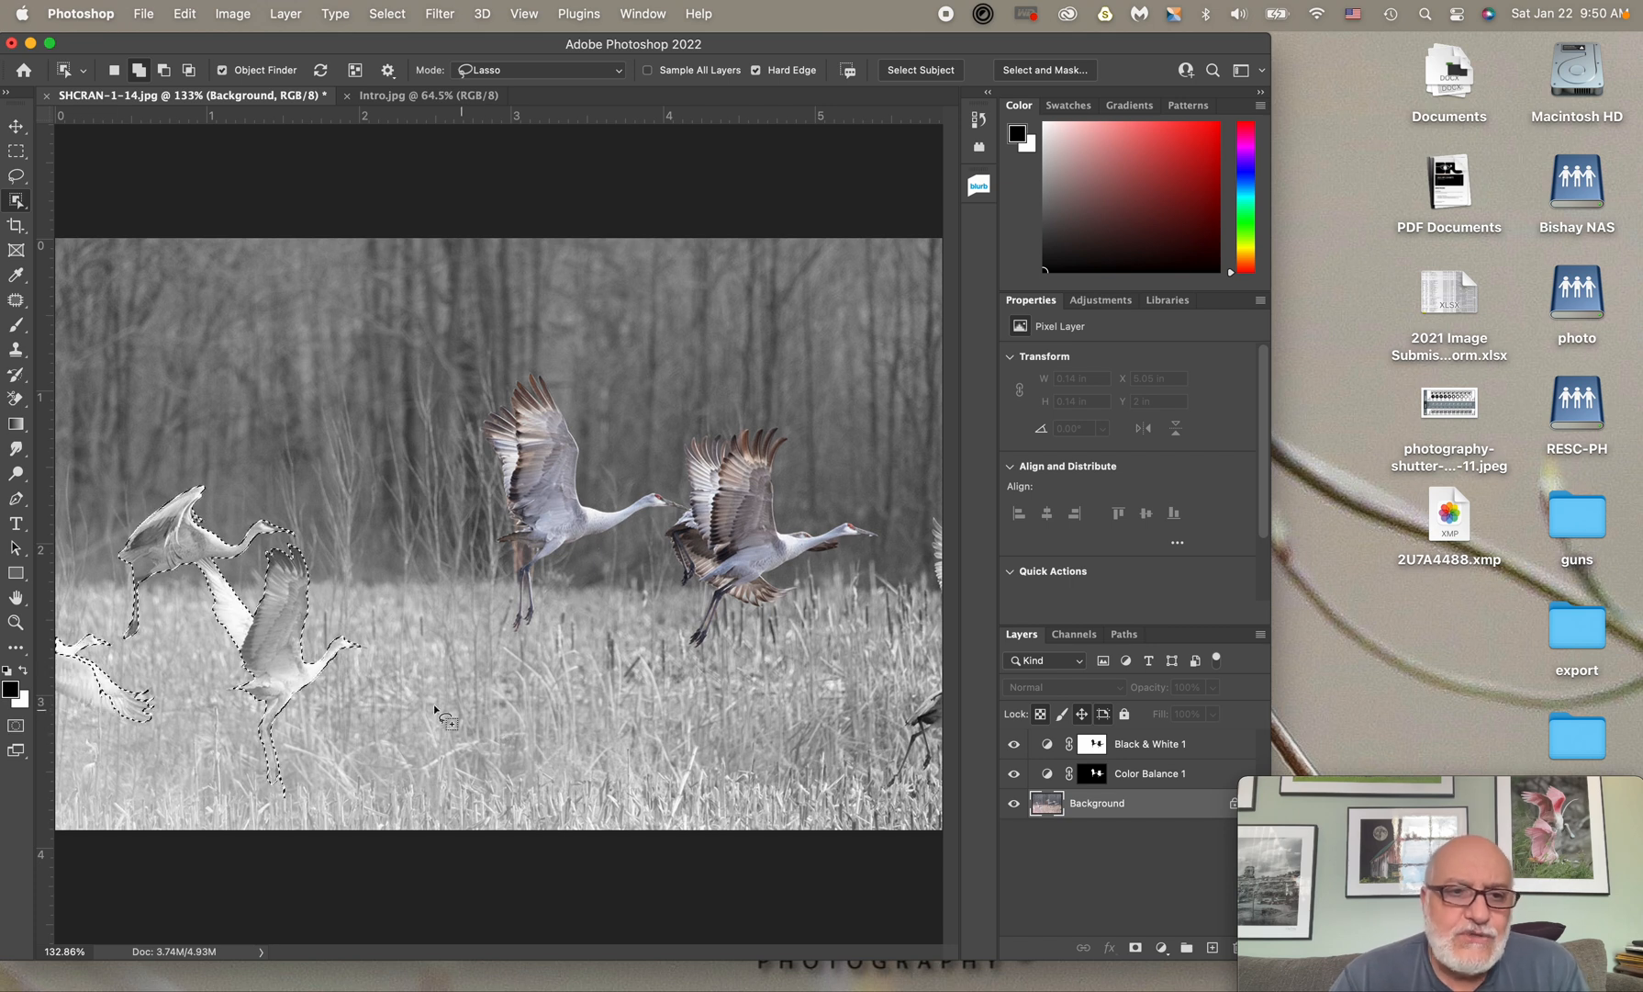
{"action": "left_click", "coordinate": [68, 691]}
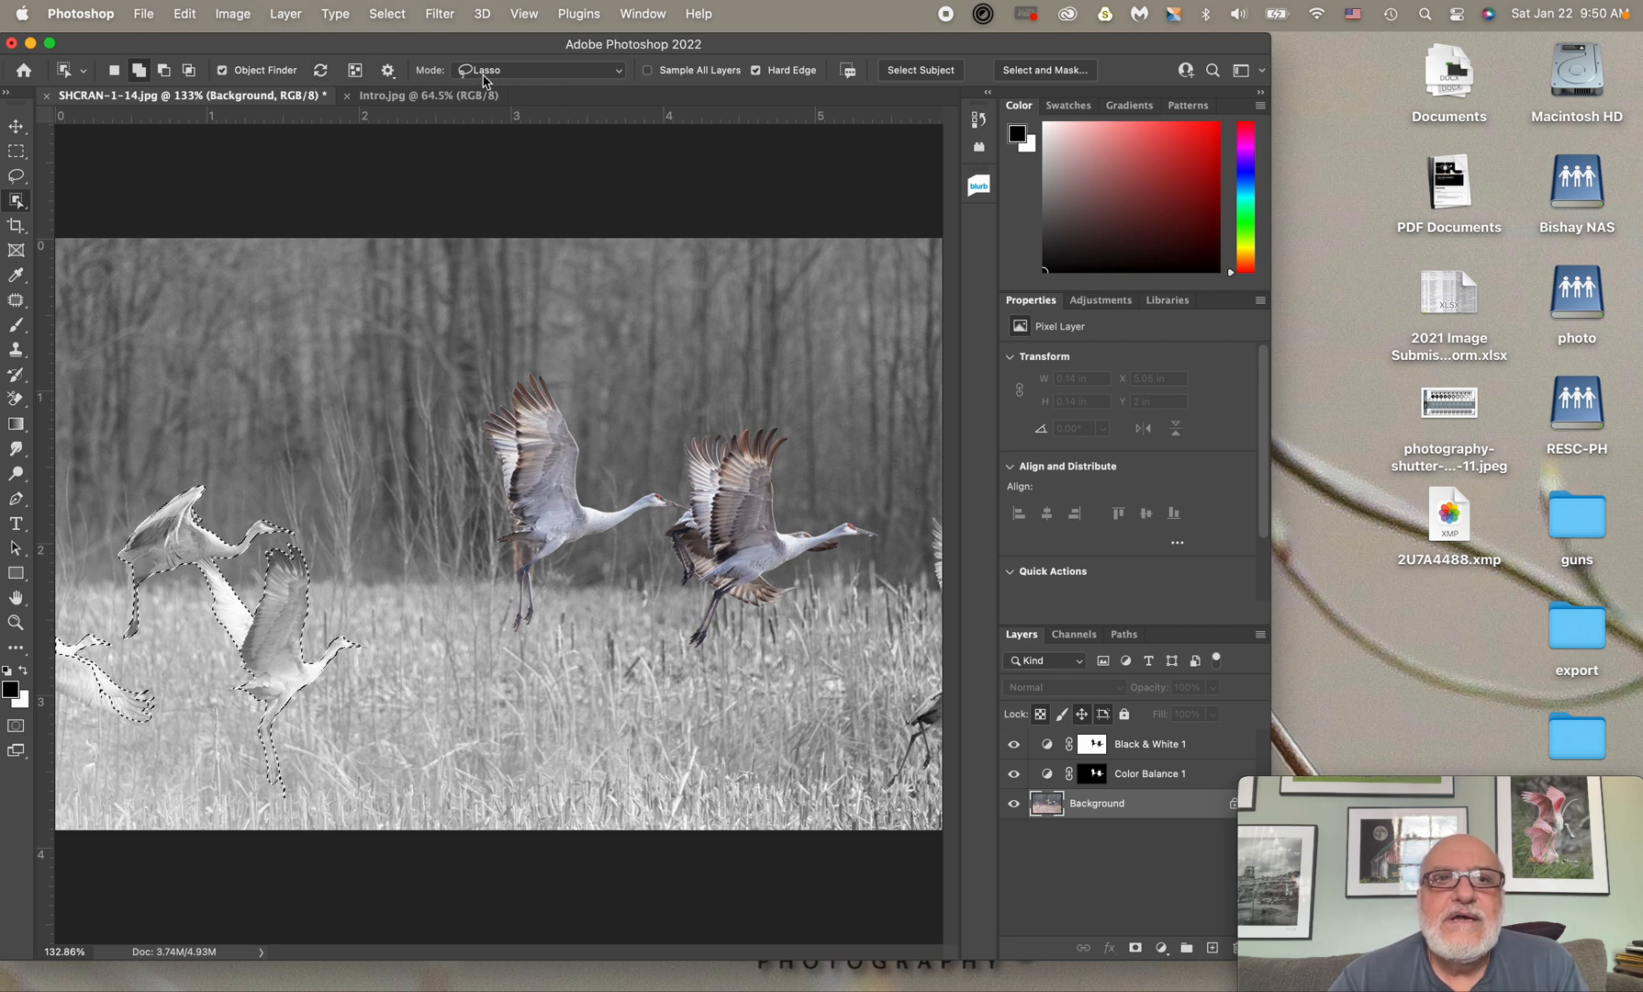
Switch Object Selection to Rectangle mode and box the cut-off crane at the photo's left edge, about 0.68 by 0.67 in.
{"action": "left_click", "coordinate": [620, 72]}
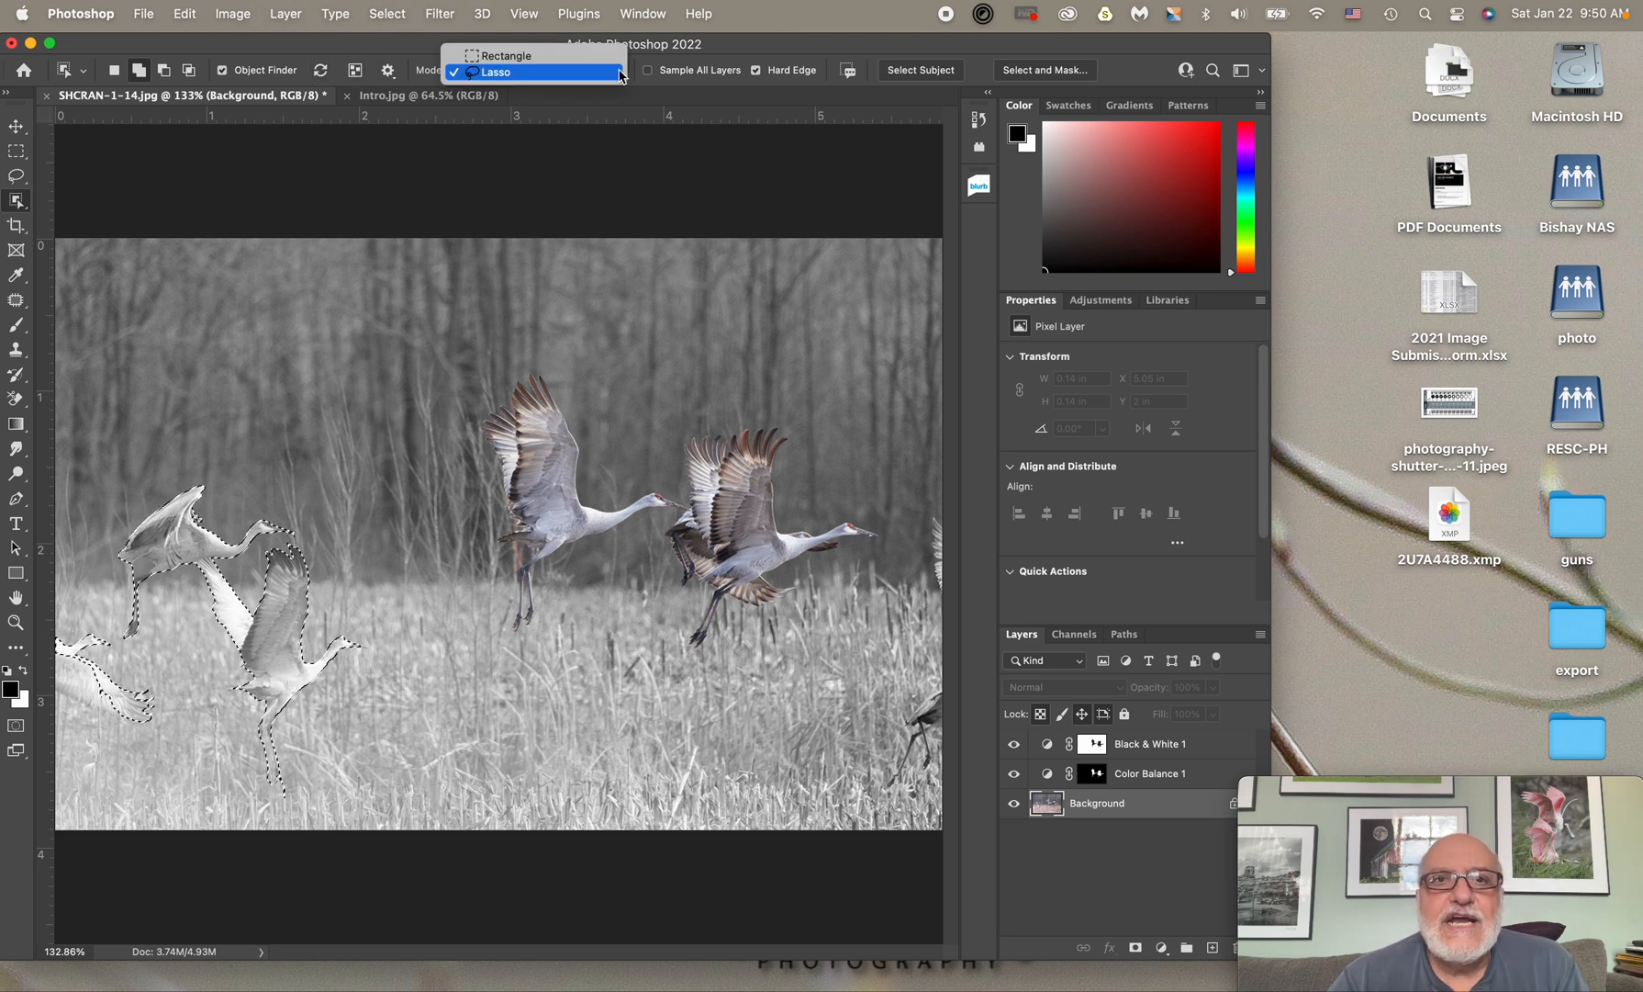
{"action": "left_click", "coordinate": [524, 58]}
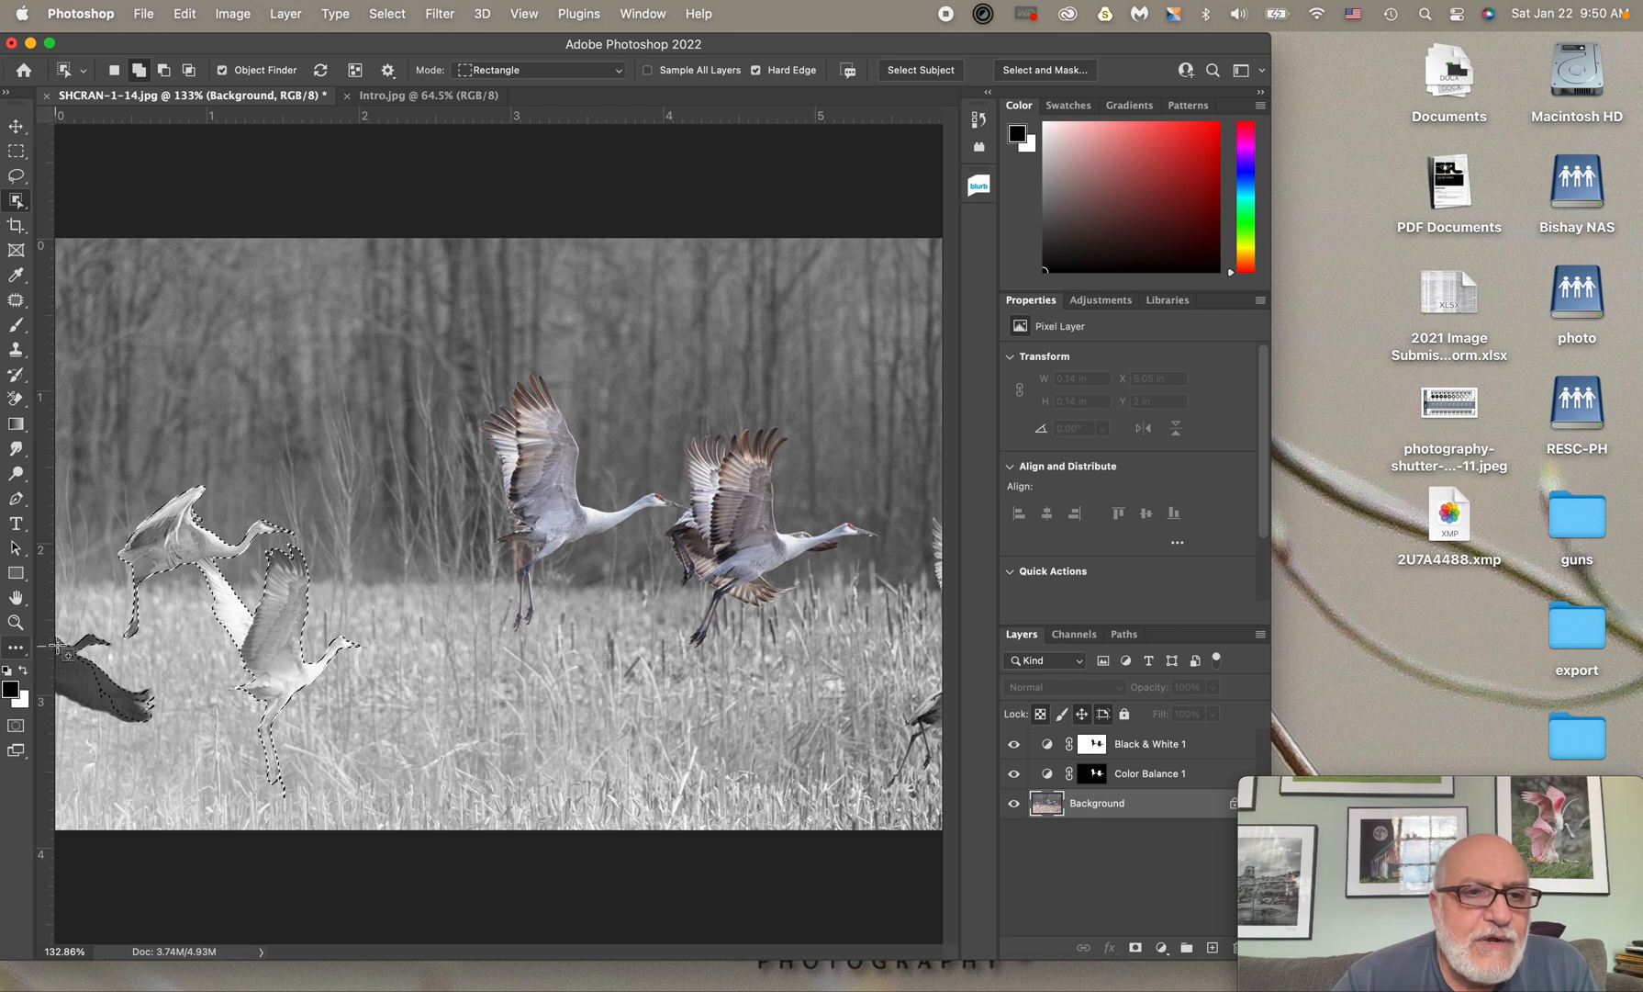
{"action": "left_click_drag", "start_coordinate": [55, 642], "coordinate": [159, 743]}
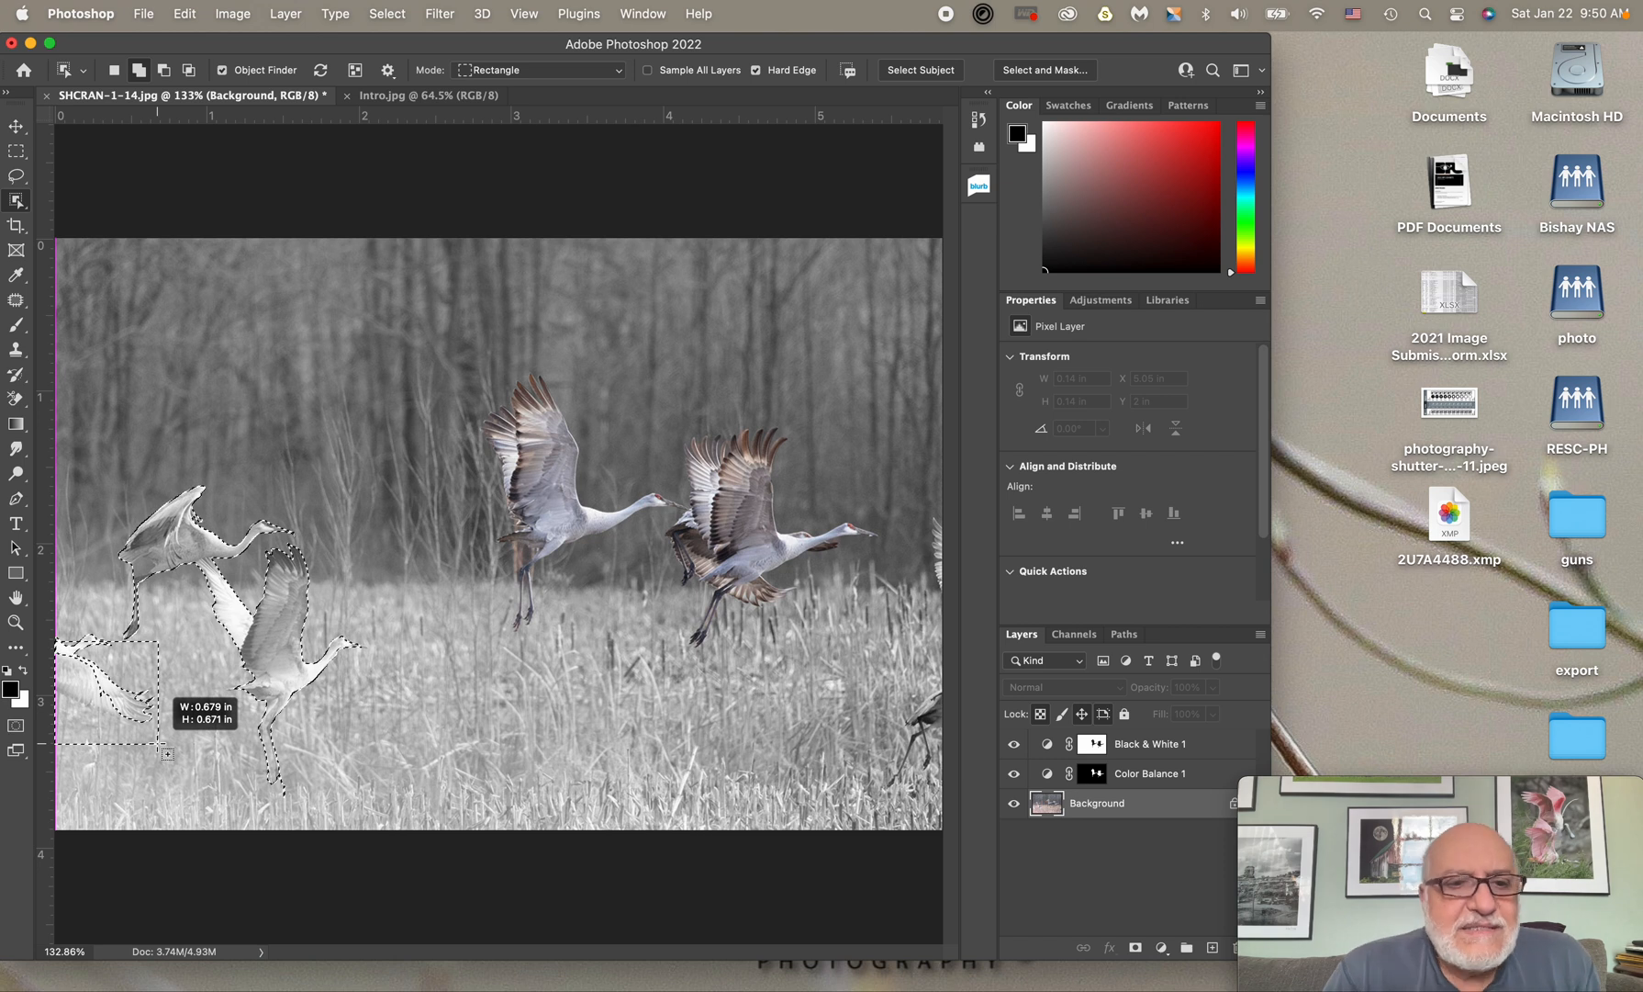
{"action": "left_click_drag", "start_coordinate": [161, 748], "coordinate": [161, 748]}
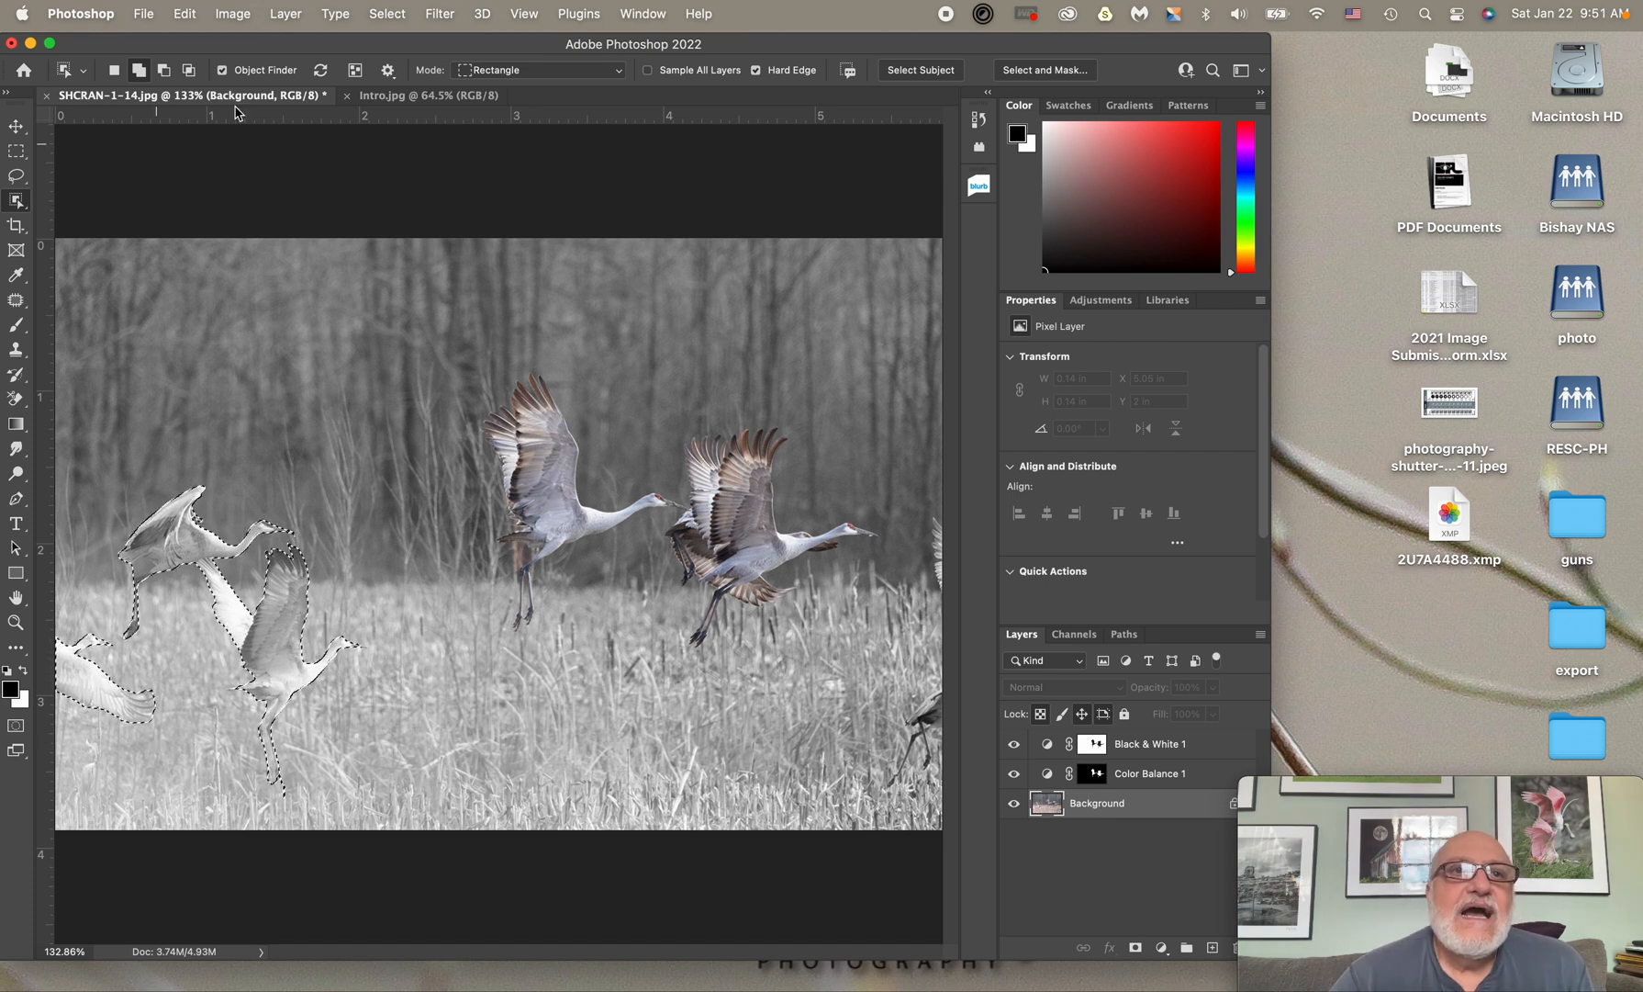
Add an Exposure adjustment layer to the three selected trailing cranes and darken them to an exposure of about -0.84.
{"action": "left_click", "coordinate": [284, 14]}
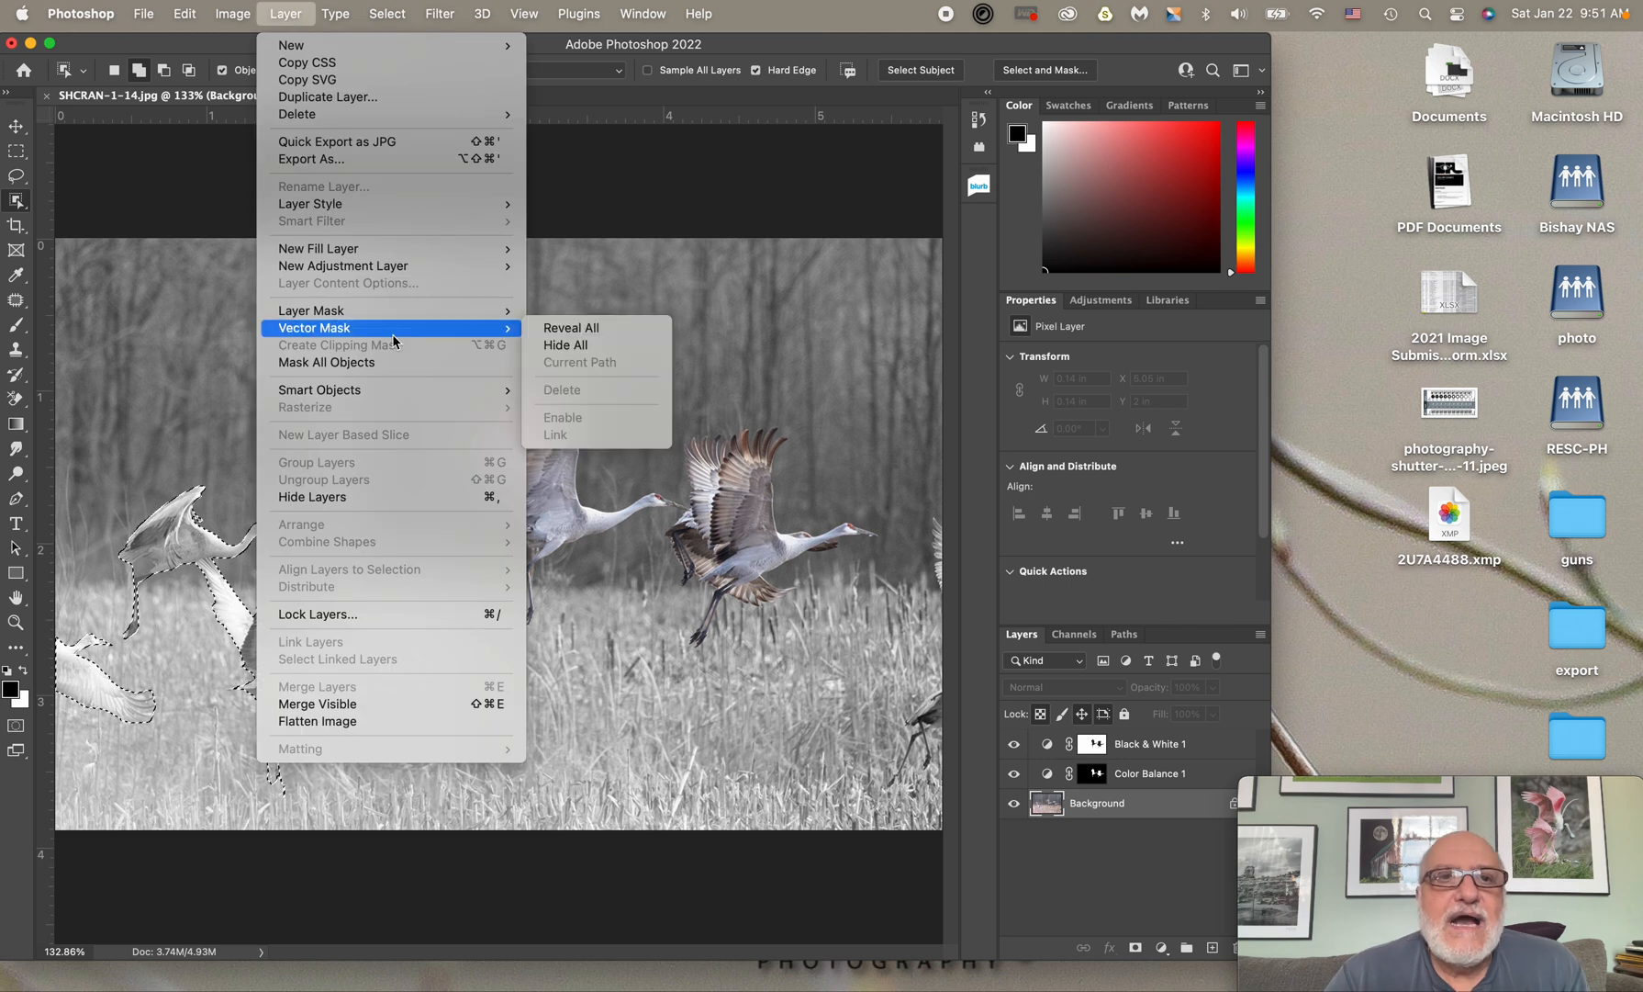
{"action": "mouse_move", "coordinate": [374, 249]}
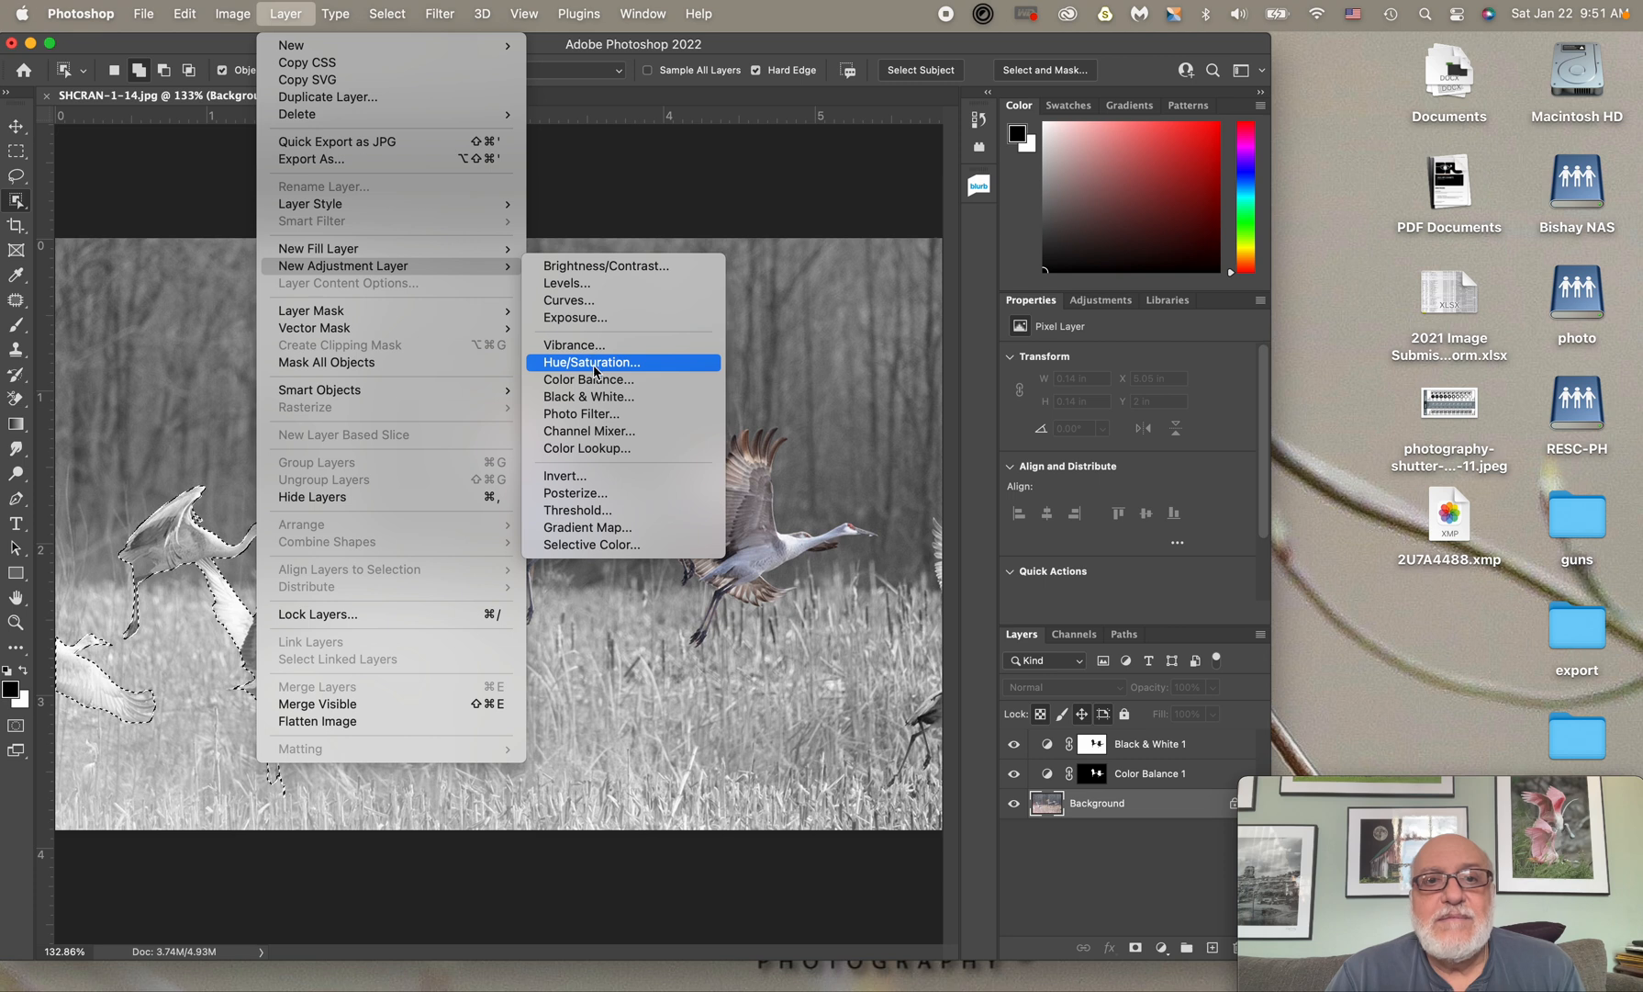
{"action": "left_click", "coordinate": [571, 318]}
{"action": "left_click", "coordinate": [856, 338]}
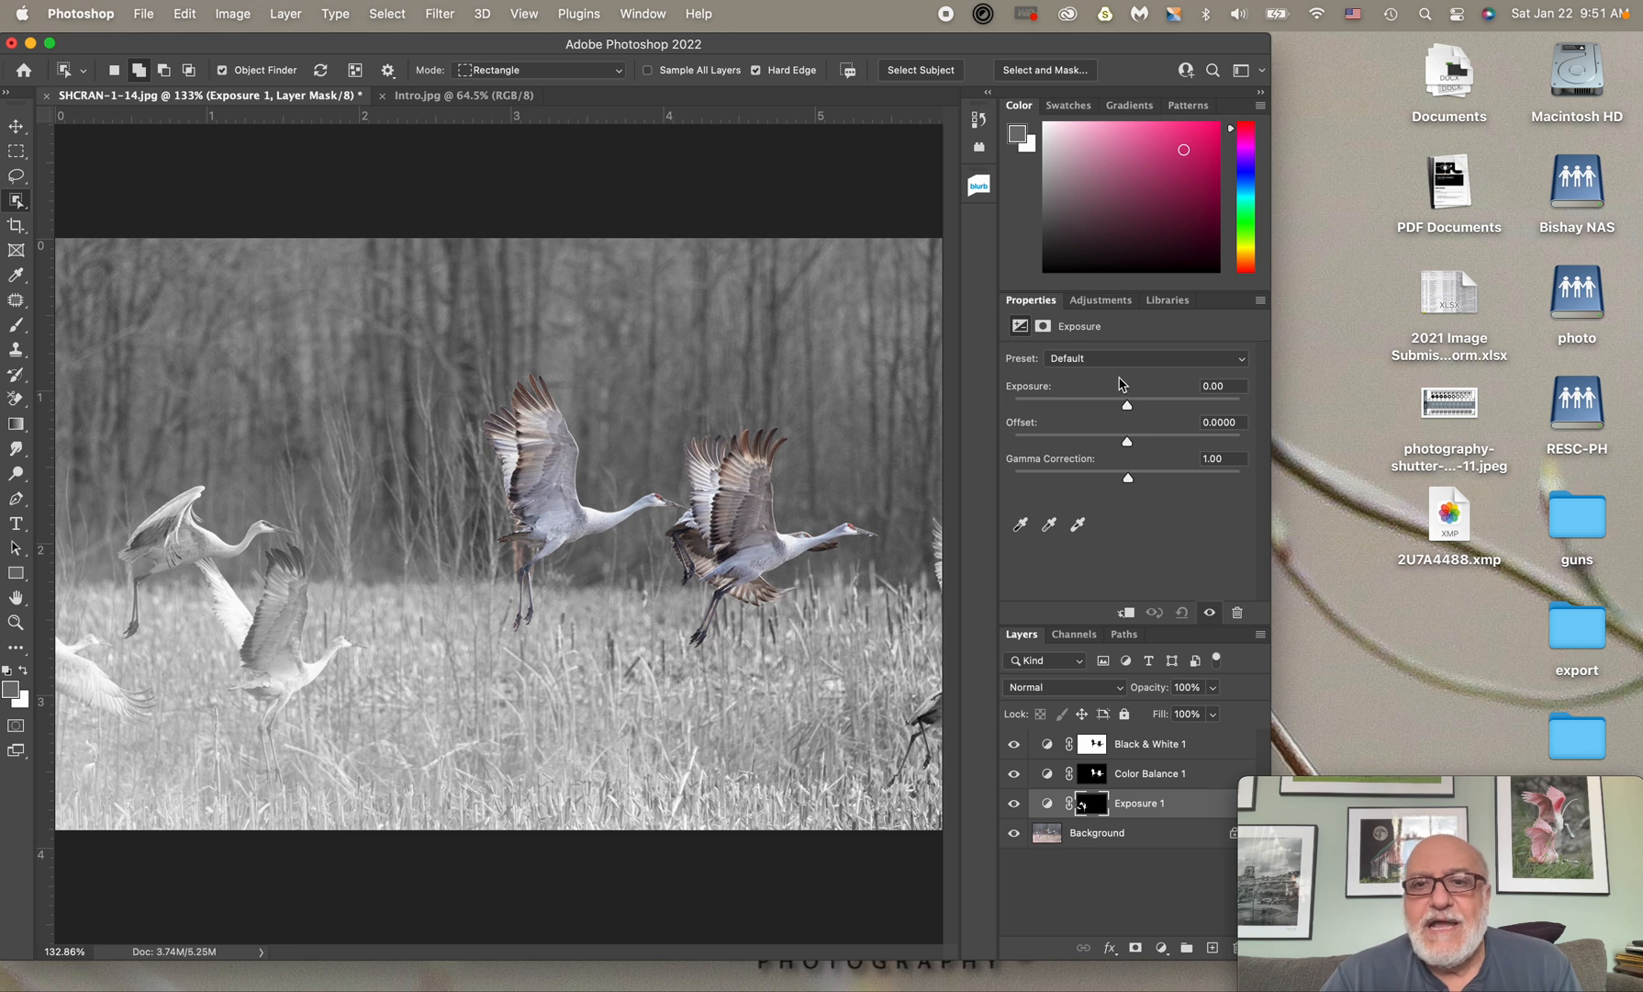
{"action": "mouse_move", "coordinate": [1131, 409]}
{"action": "left_mouse_down"}
{"action": "mouse_move", "coordinate": [1060, 409]}
{"action": "mouse_move", "coordinate": [1166, 409]}
{"action": "mouse_move", "coordinate": [1031, 400]}
{"action": "mouse_move", "coordinate": [1122, 407]}
{"action": "mouse_move", "coordinate": [1064, 408]}
{"action": "mouse_move", "coordinate": [1102, 408]}
{"action": "left_mouse_up"}
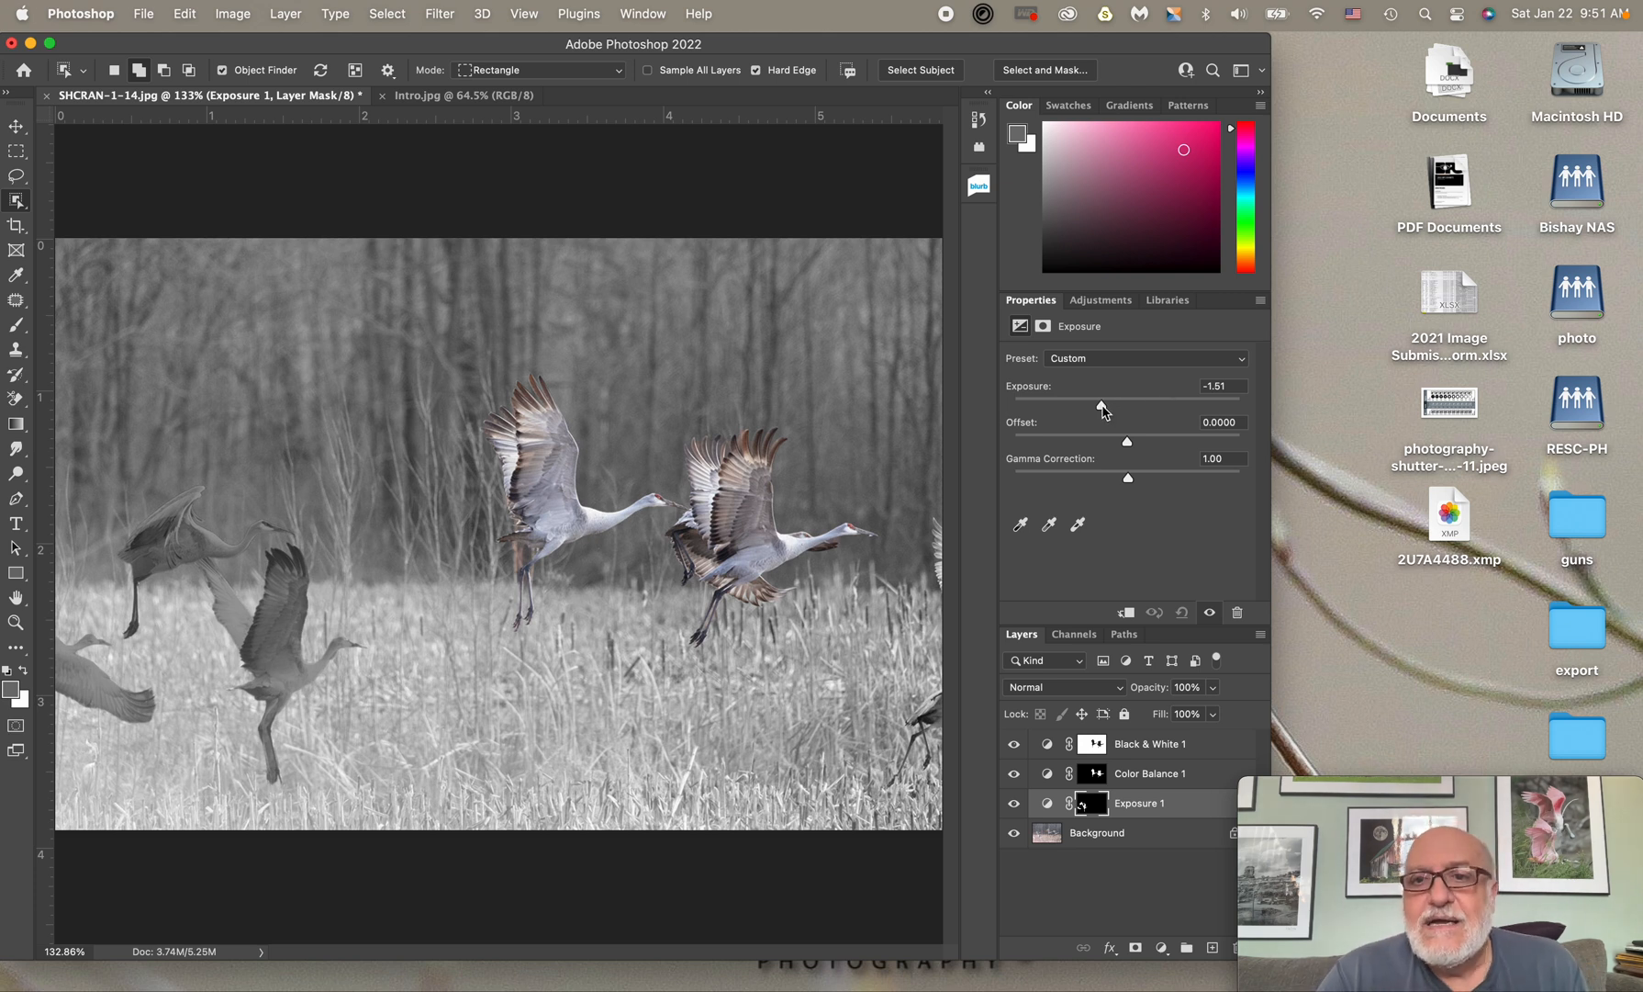
{"action": "left_click_drag", "start_coordinate": [1103, 410], "coordinate": [1111, 406]}
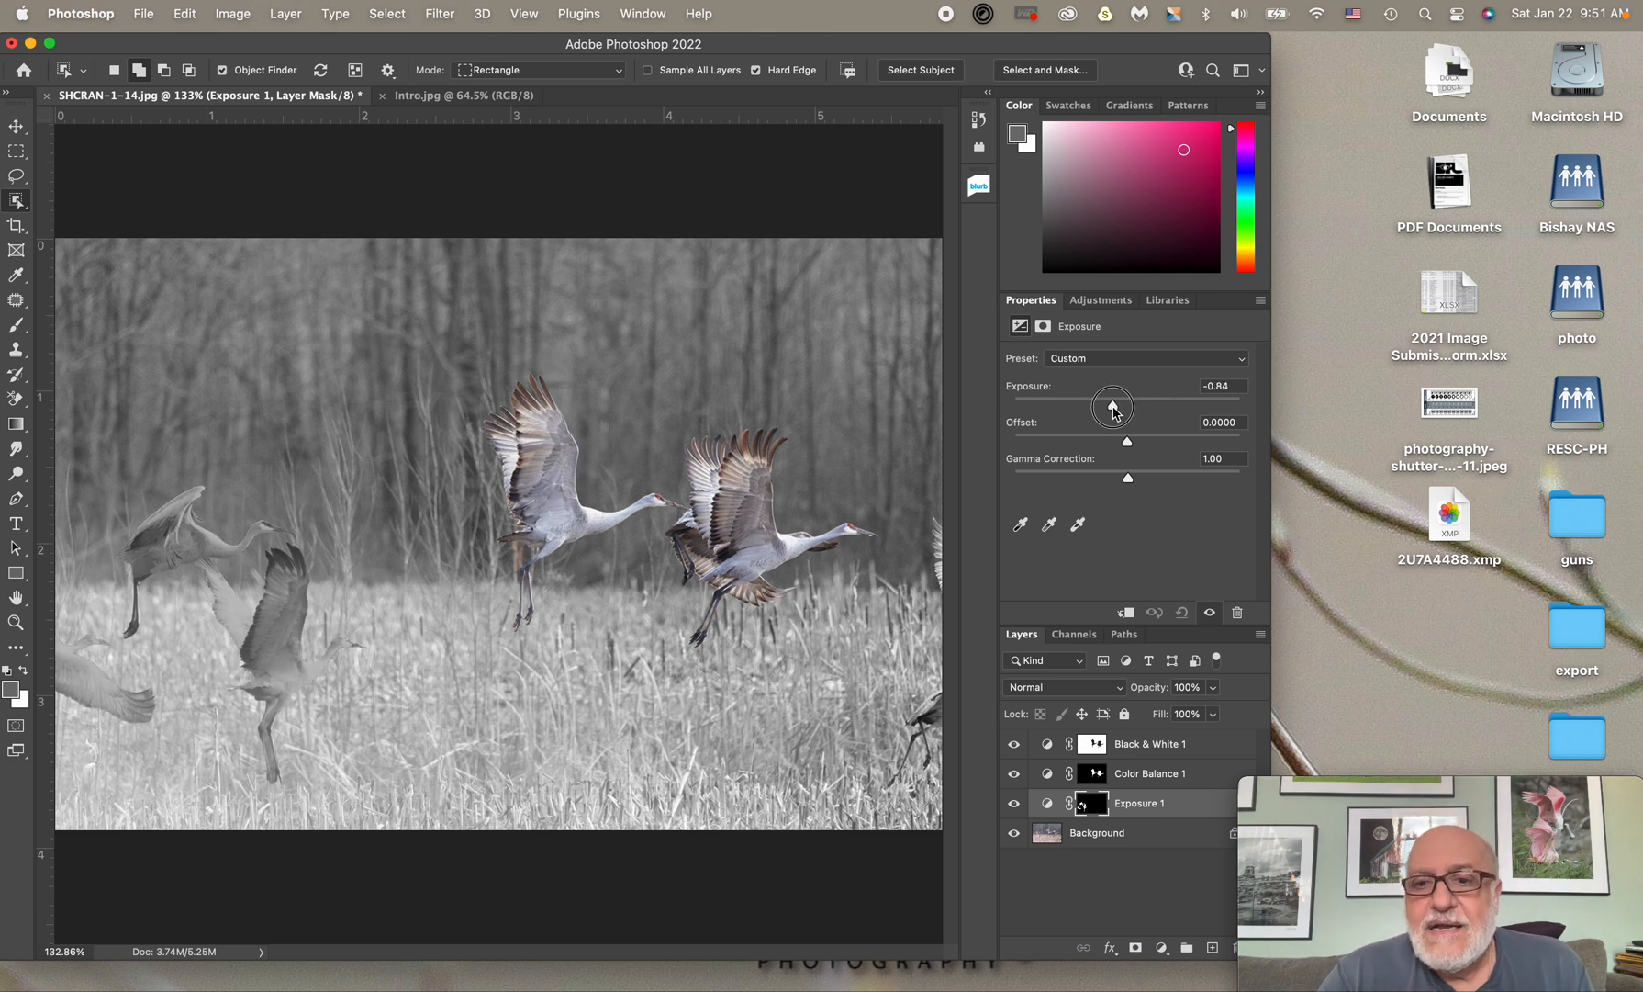
Try adding the area around the middle crane's legs to its selection in Lasso mode, undo that addition and clear the selection.
{"action": "left_click", "coordinate": [1051, 839]}
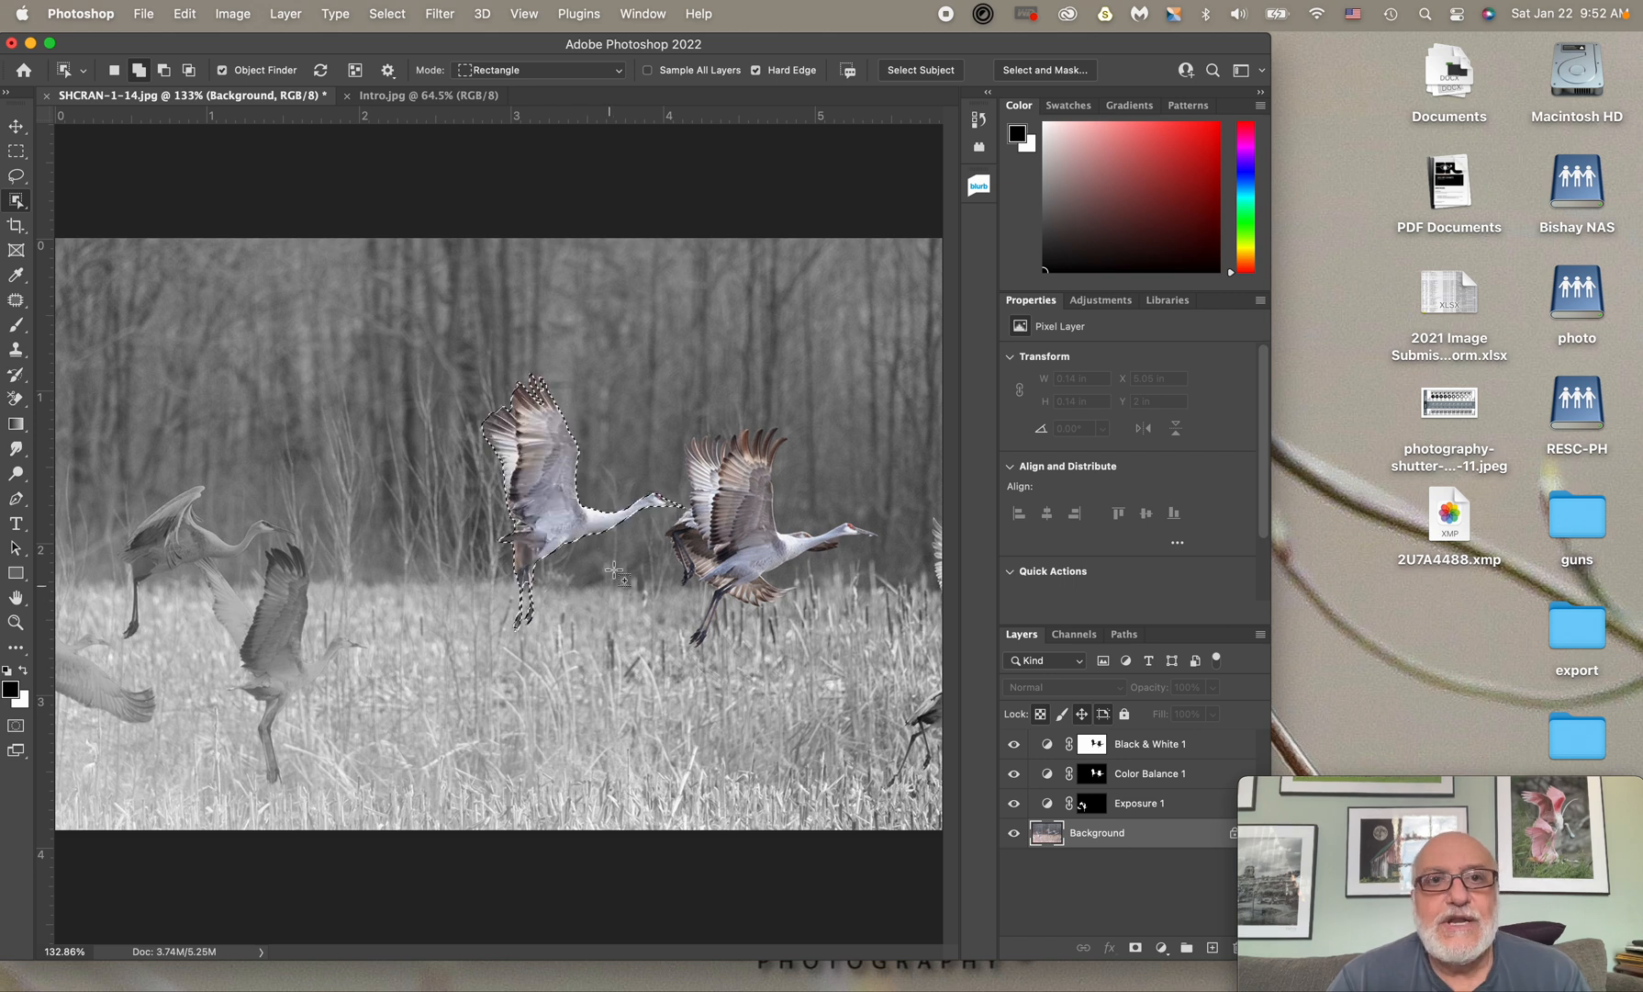
{"action": "left_click", "coordinate": [533, 70]}
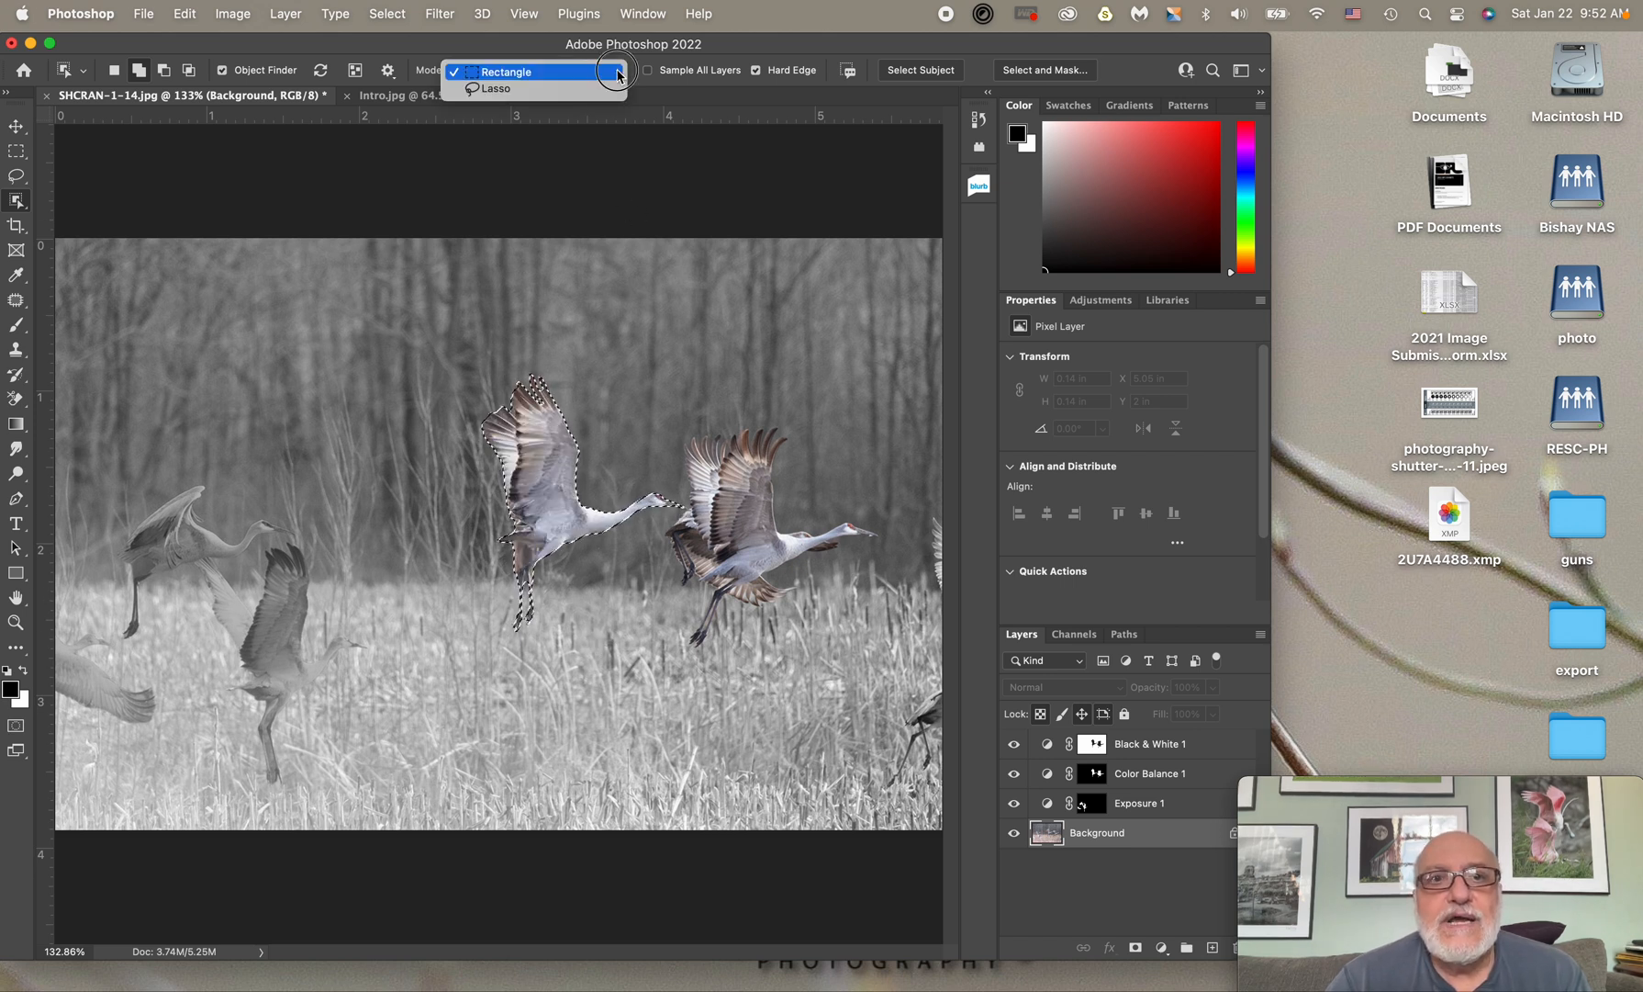
{"action": "left_click", "coordinate": [507, 90]}
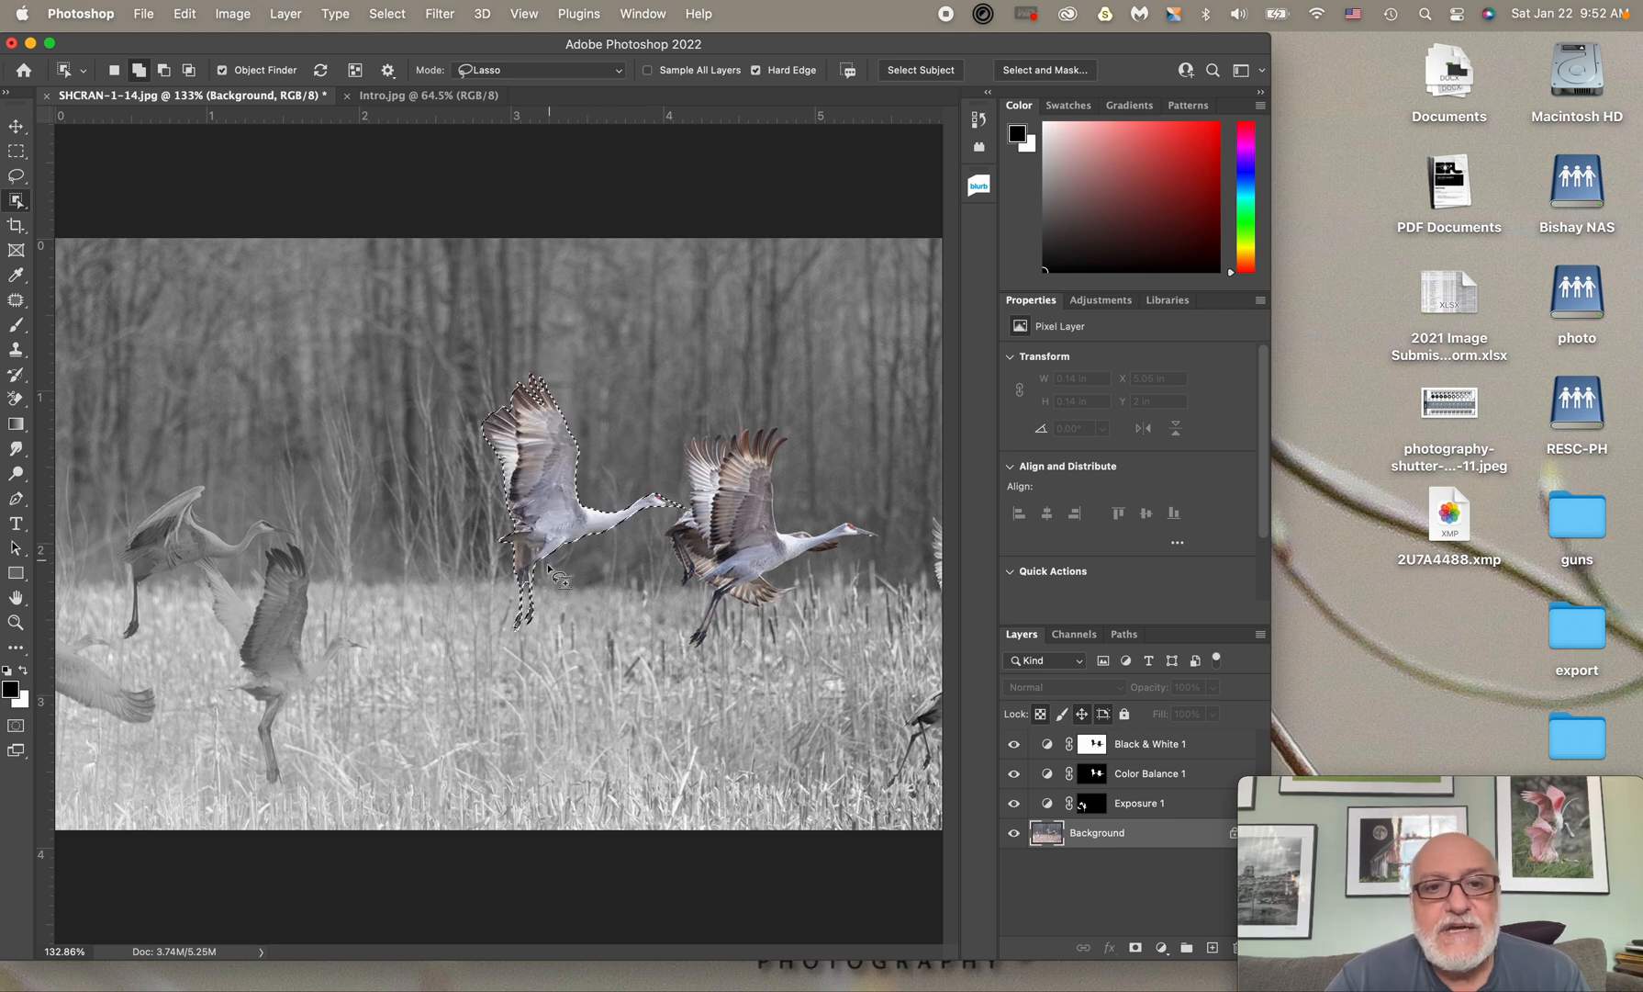
{"action": "mouse_move", "coordinate": [634, 572]}
{"action": "left_mouse_down"}
{"action": "mouse_move", "coordinate": [653, 636]}
{"action": "mouse_move", "coordinate": [634, 659]}
{"action": "mouse_move", "coordinate": [541, 671]}
{"action": "mouse_move", "coordinate": [473, 648]}
{"action": "left_mouse_up"}
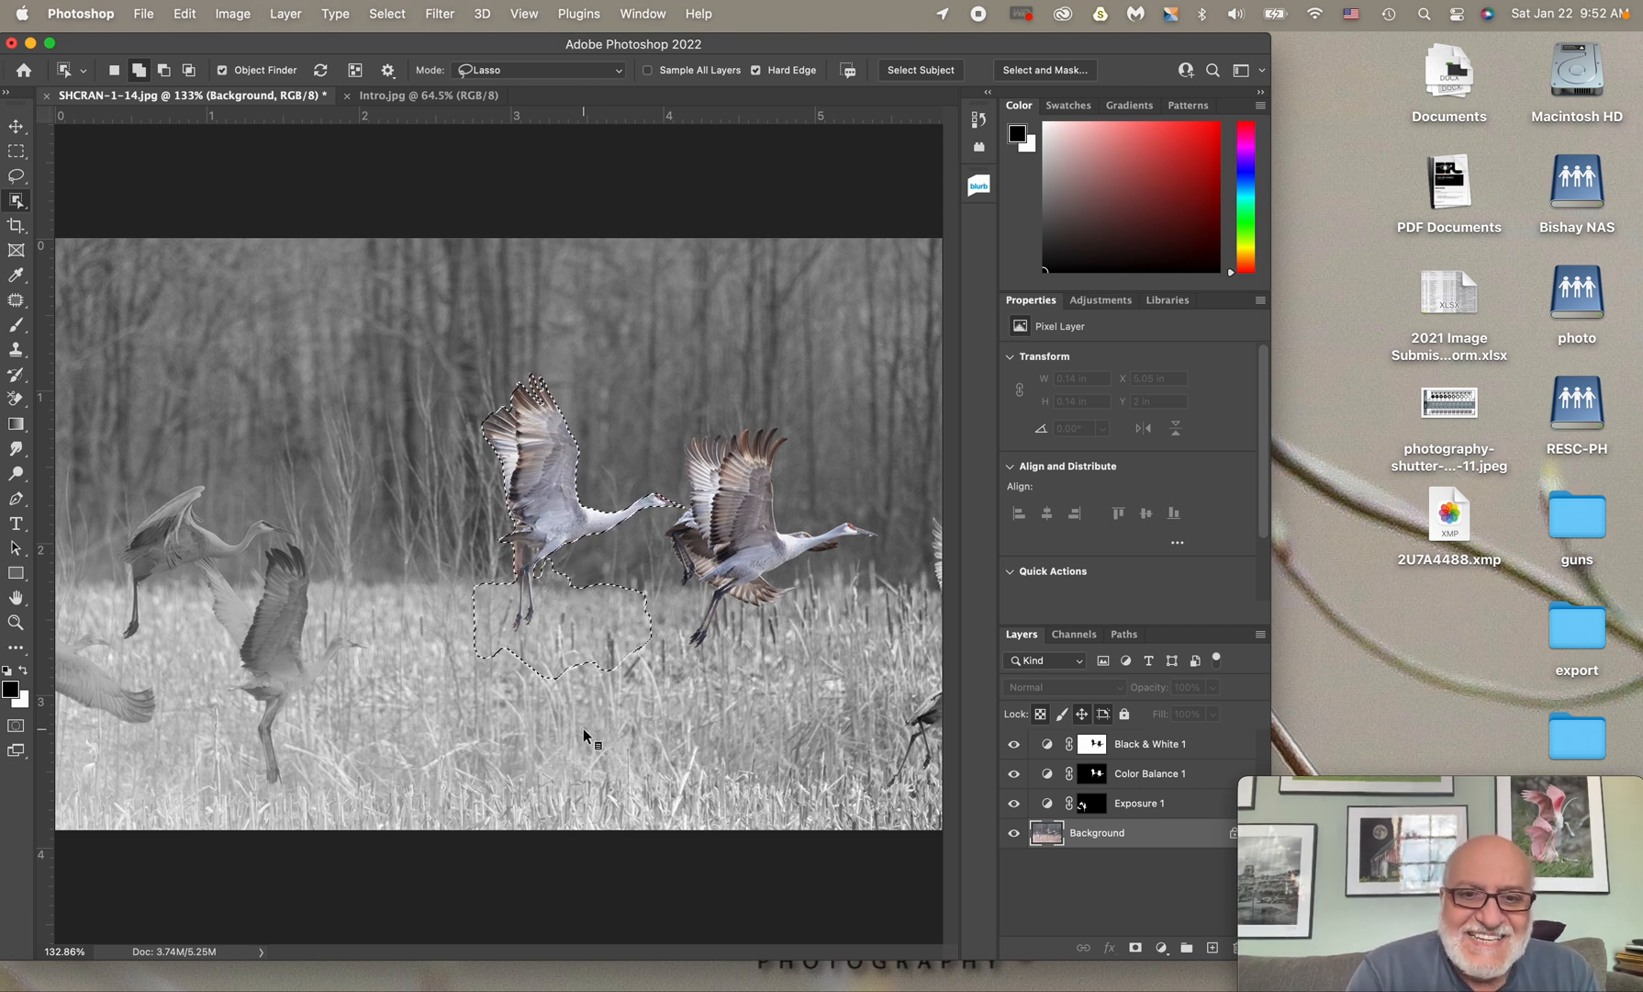
{"action": "key", "text": "super+z"}
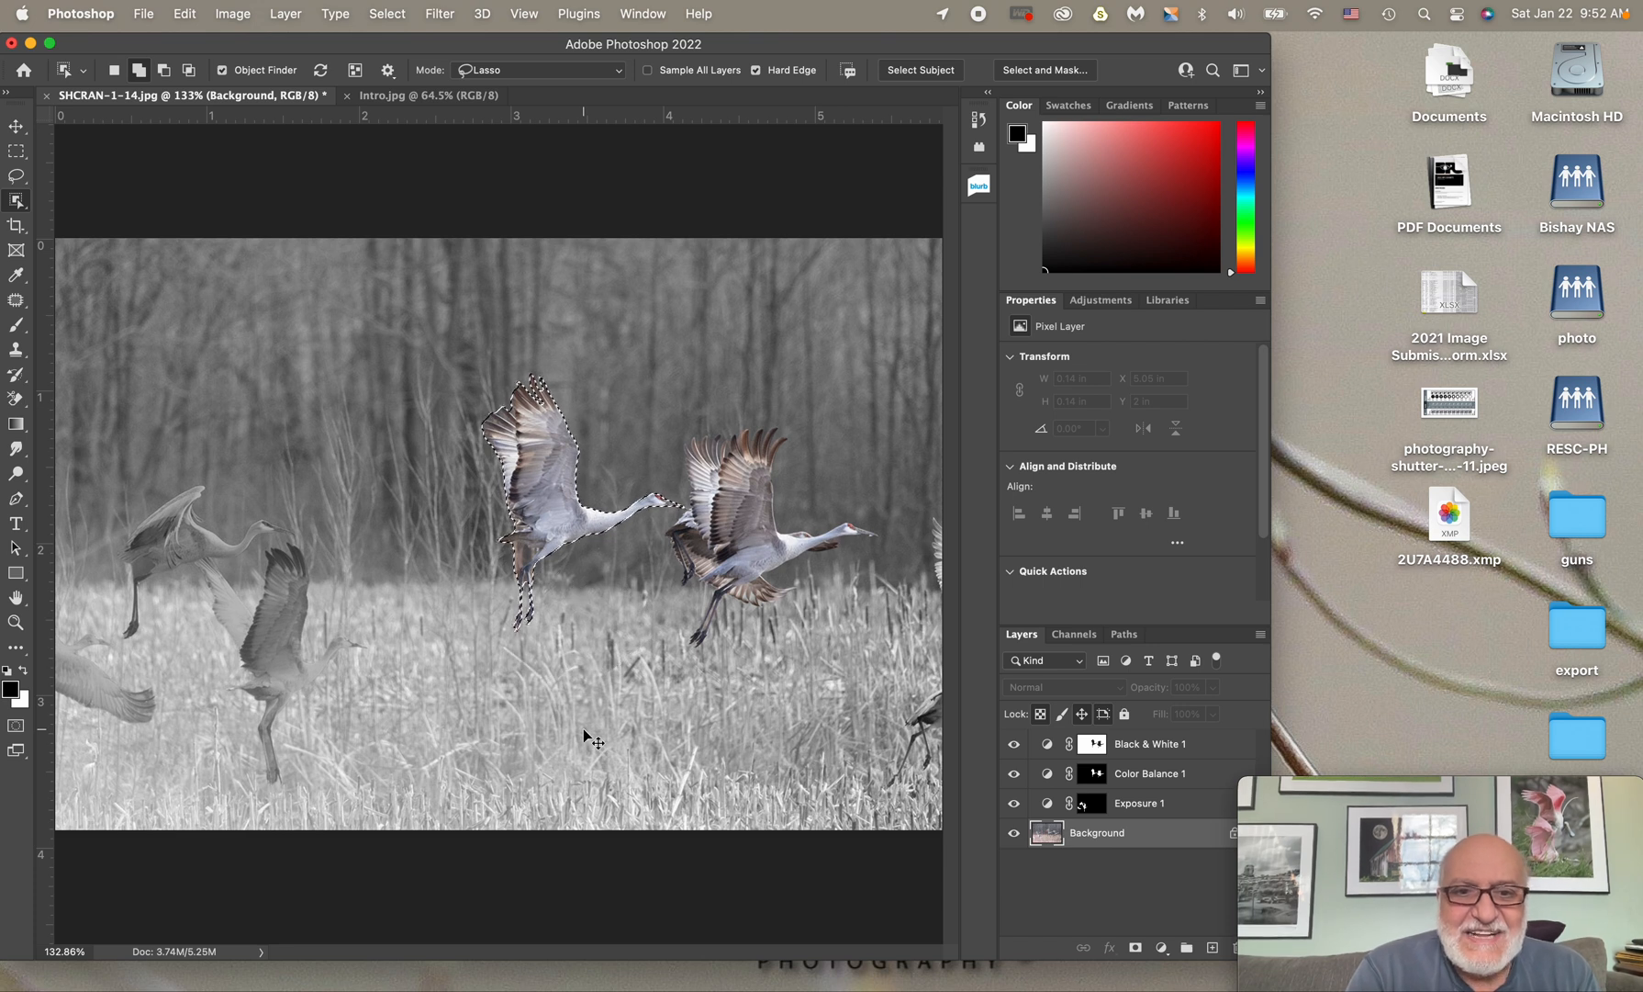
{"action": "key", "text": "super+d"}
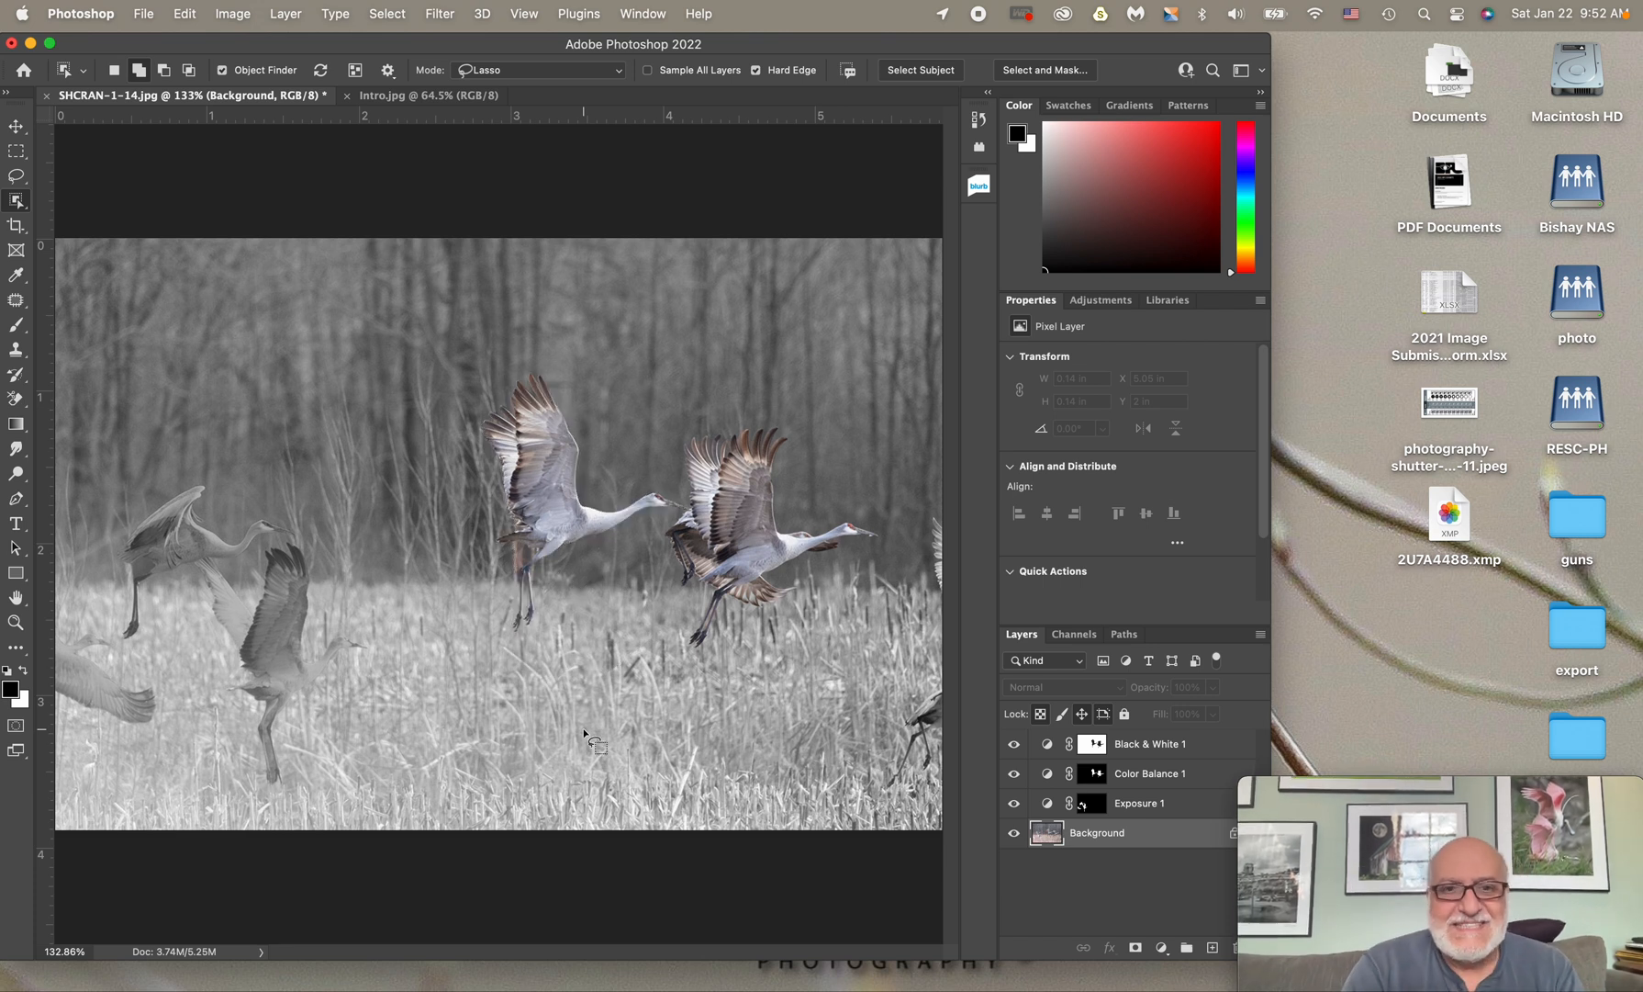